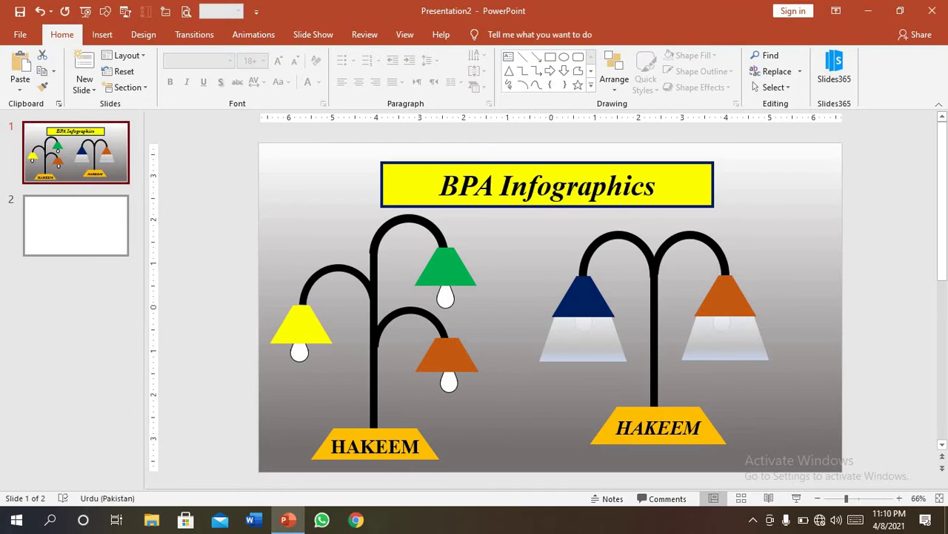
Step: Switch to the blank slide 2 from the Slides pane
{"action": "left_click", "coordinate": [76, 225]}
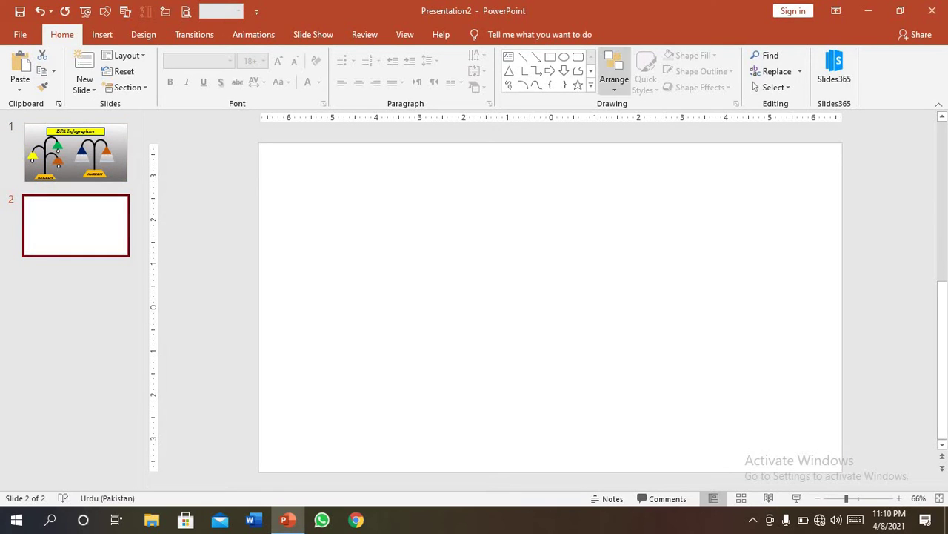
Step: Draw a blue trapezoid on slide 2 and narrow its top edge
{"action": "left_click", "coordinate": [591, 85]}
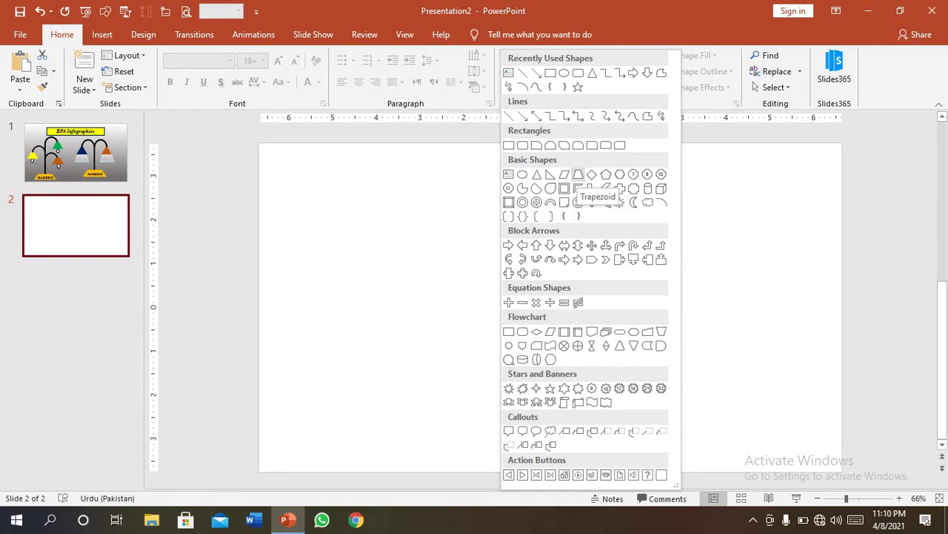
{"action": "left_click", "coordinate": [578, 175]}
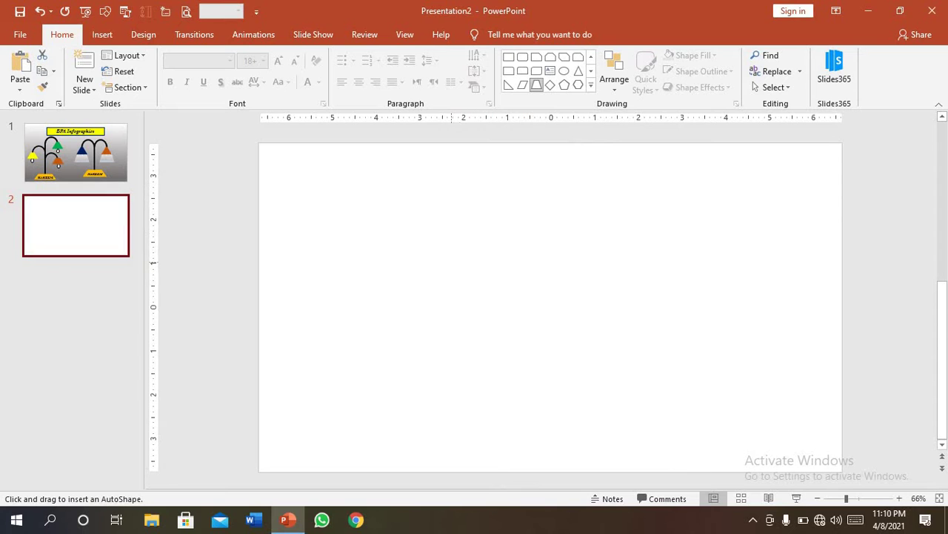
{"action": "left_click_drag", "start_coordinate": [452, 261], "coordinate": [545, 292]}
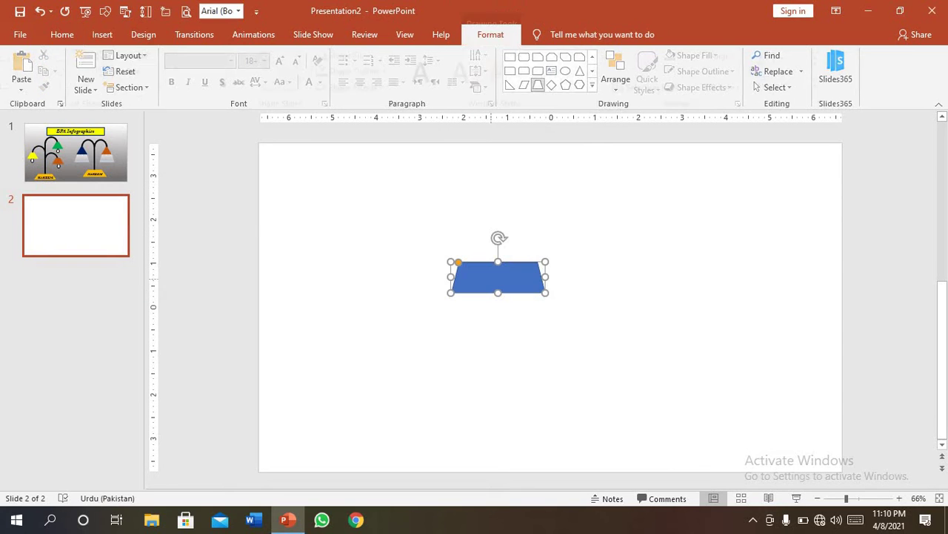
{"action": "left_click_drag", "start_coordinate": [459, 262], "coordinate": [686, 389]}
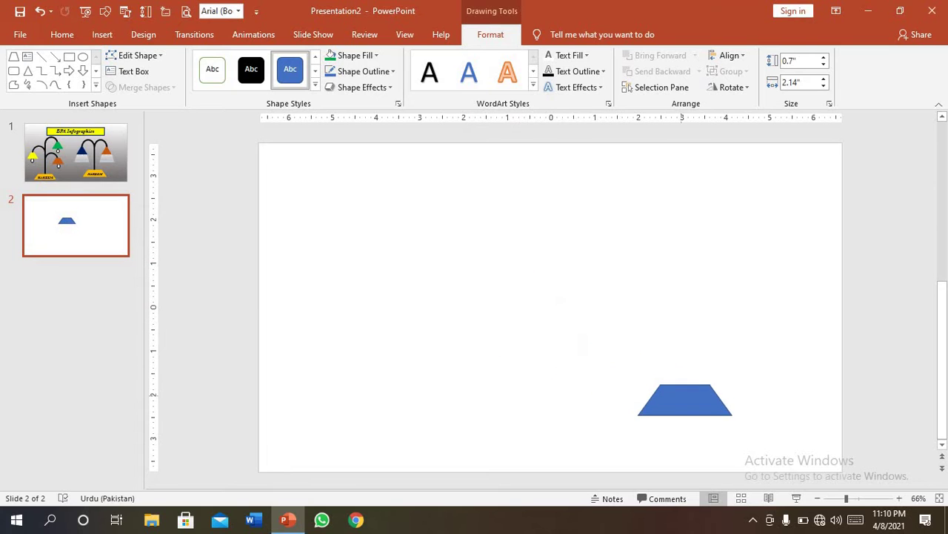
Step: Move the trapezoid to the lower right and remove its outline
{"action": "right_click", "coordinate": [682, 384]}
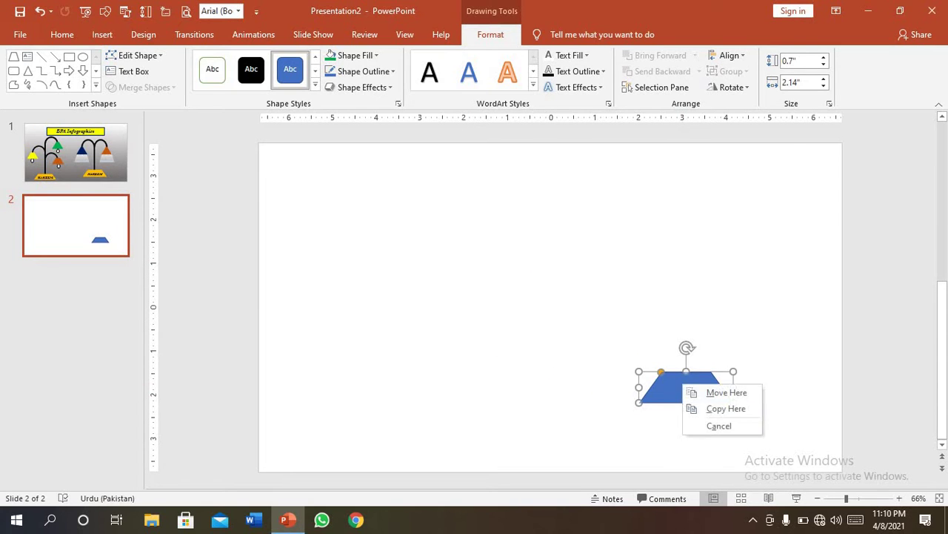
{"action": "right_click", "coordinate": [683, 391]}
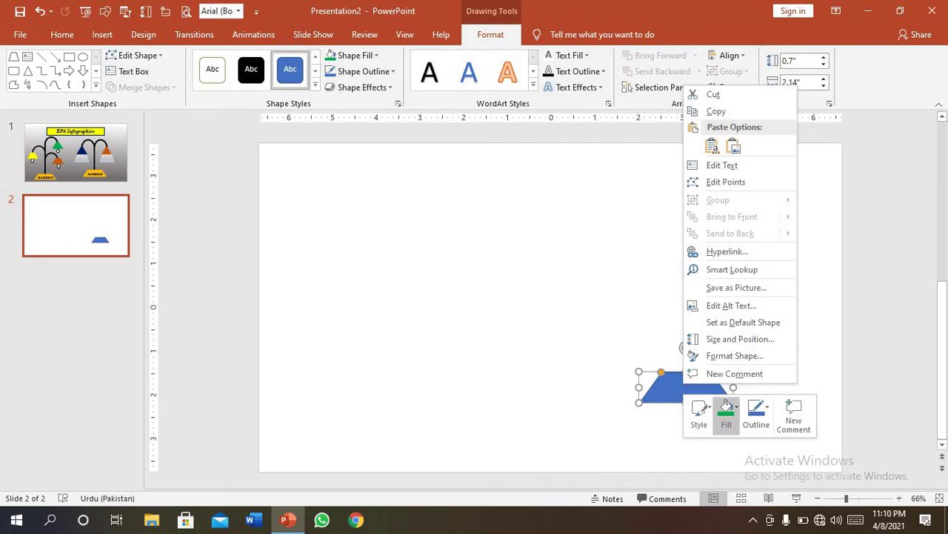
{"action": "left_click", "coordinate": [756, 412]}
{"action": "left_click", "coordinate": [783, 319]}
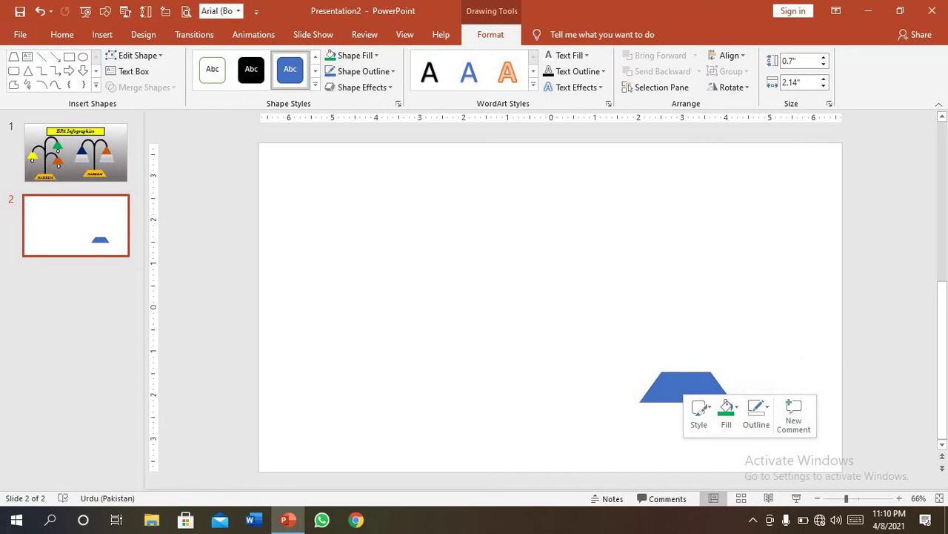
{"action": "left_click", "coordinate": [683, 315]}
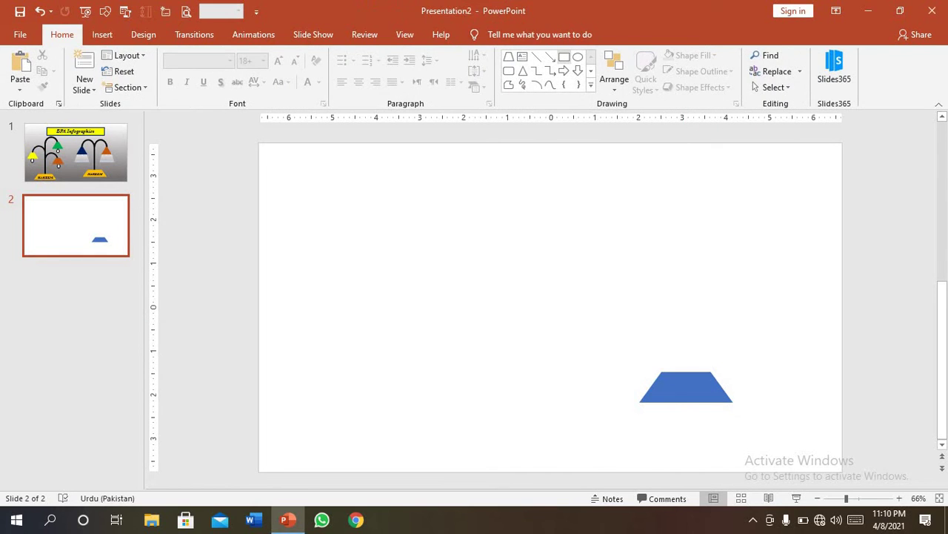
{"action": "left_click", "coordinate": [564, 57]}
Step: Draw a thin vertical bar above the trapezoid with no outline and black fill
{"action": "left_click_drag", "start_coordinate": [529, 174], "coordinate": [537, 340]}
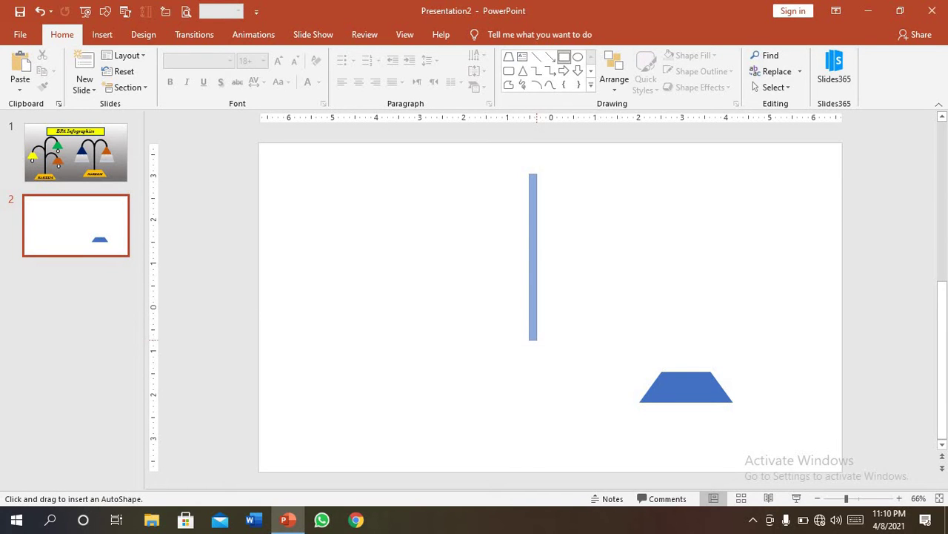
{"action": "left_click_drag", "start_coordinate": [534, 296], "coordinate": [683, 323]}
{"action": "right_click", "coordinate": [683, 327]}
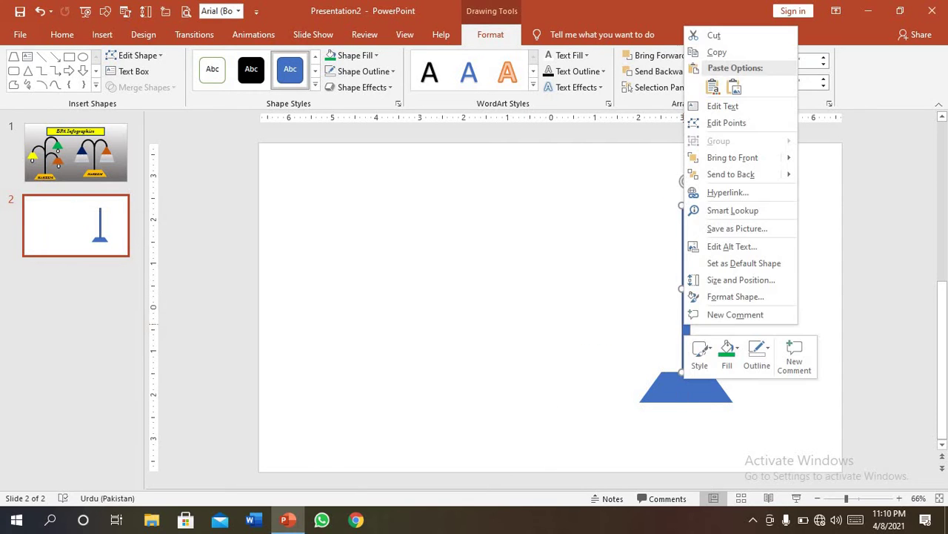
{"action": "left_click", "coordinate": [757, 355]}
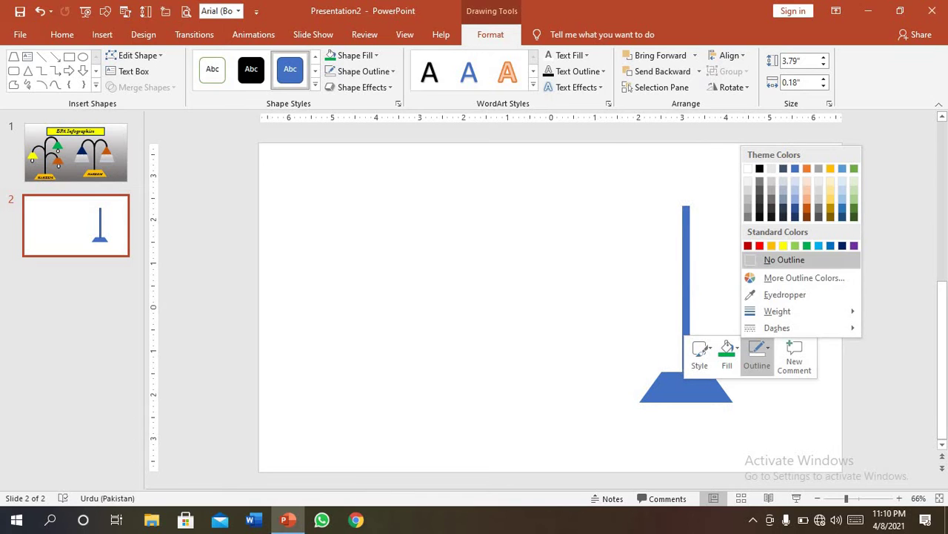
{"action": "left_click", "coordinate": [784, 260]}
{"action": "left_click", "coordinate": [757, 354]}
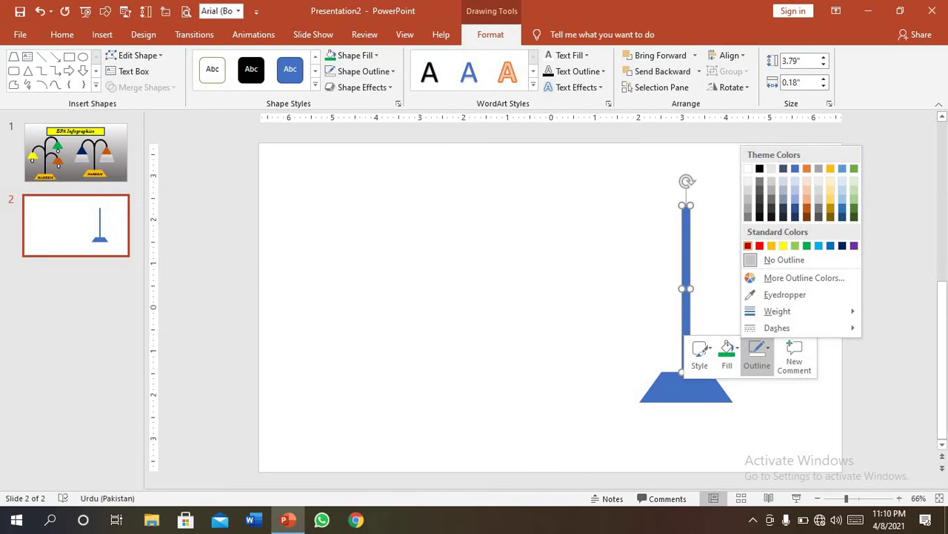
{"action": "left_click", "coordinate": [727, 353]}
{"action": "left_click", "coordinate": [727, 352]}
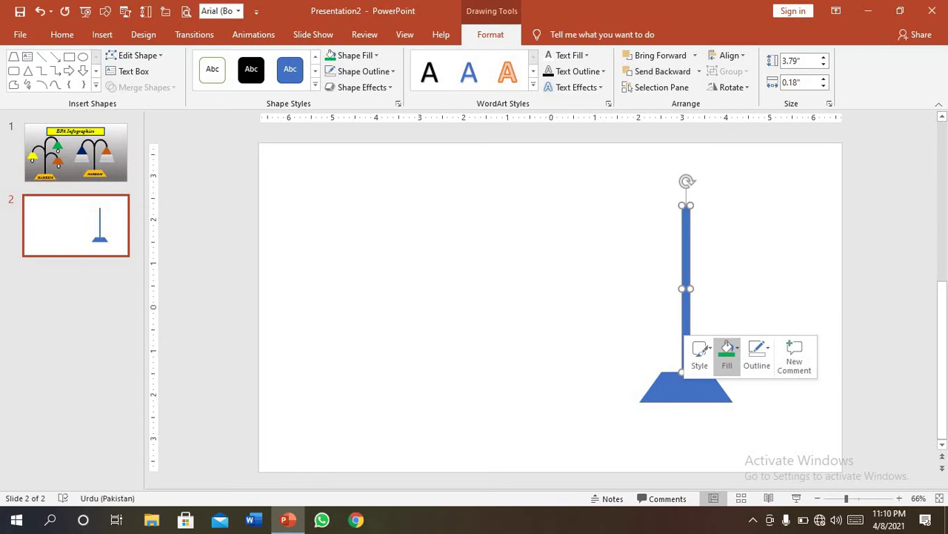
{"action": "left_click", "coordinate": [727, 352]}
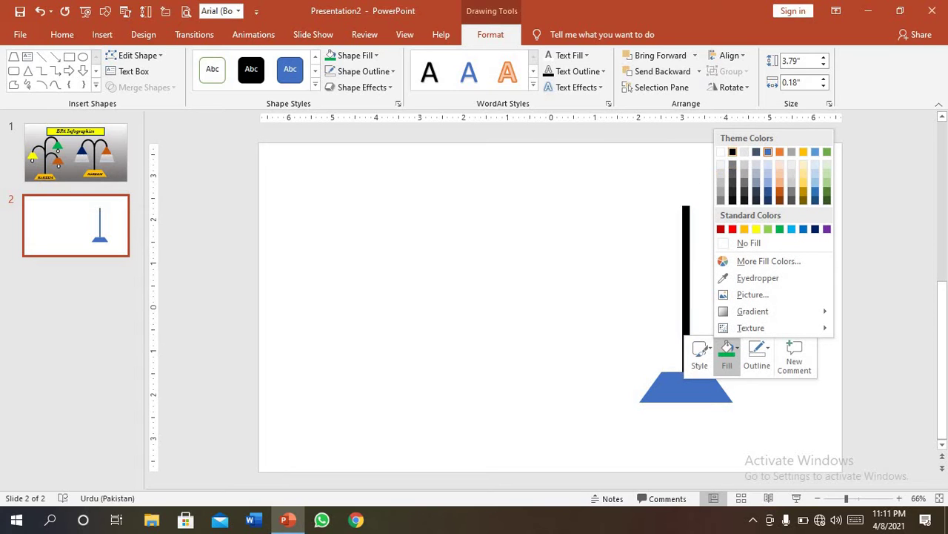
{"action": "left_click", "coordinate": [733, 152]}
Step: Fill the trapezoid base golden yellow
{"action": "left_click", "coordinate": [686, 382]}
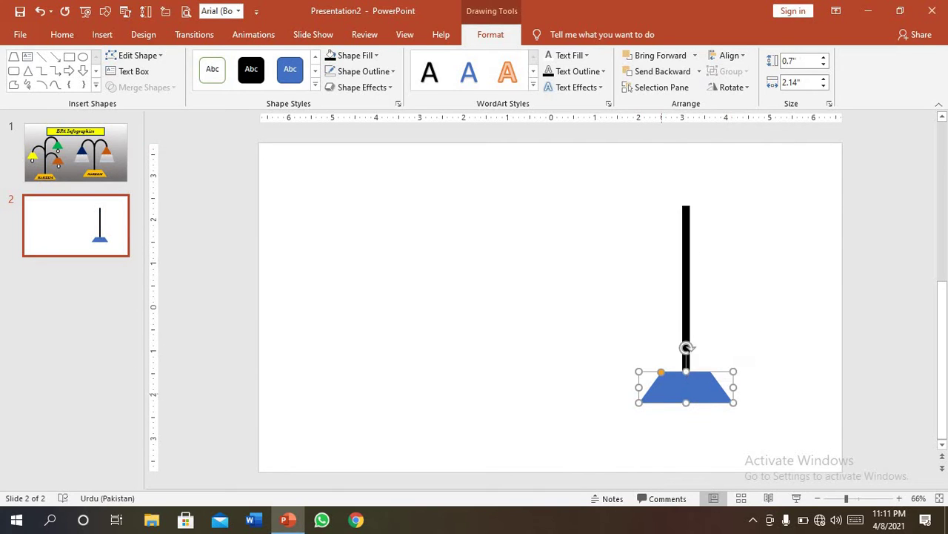
{"action": "right_click", "coordinate": [660, 386]}
{"action": "left_click", "coordinate": [705, 424]}
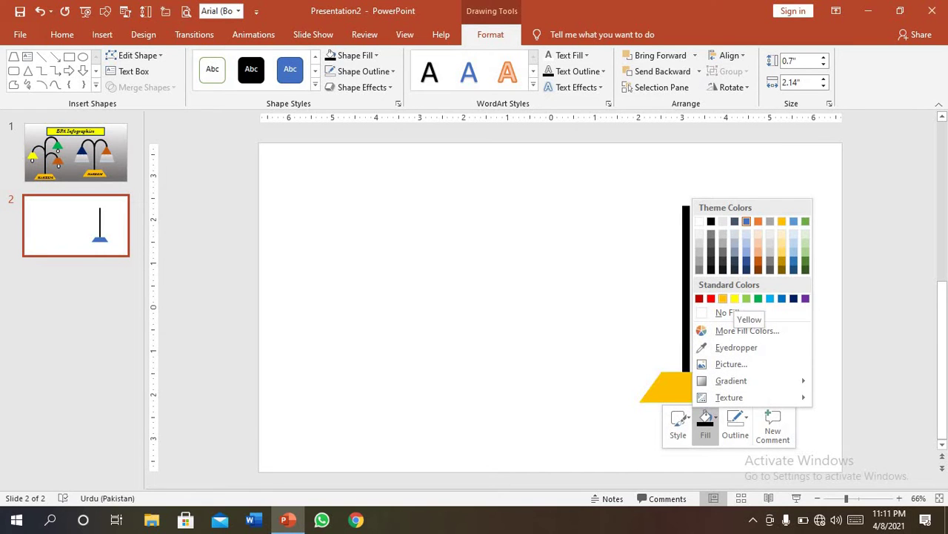
{"action": "left_click", "coordinate": [723, 298]}
{"action": "key", "text": "Escape"}
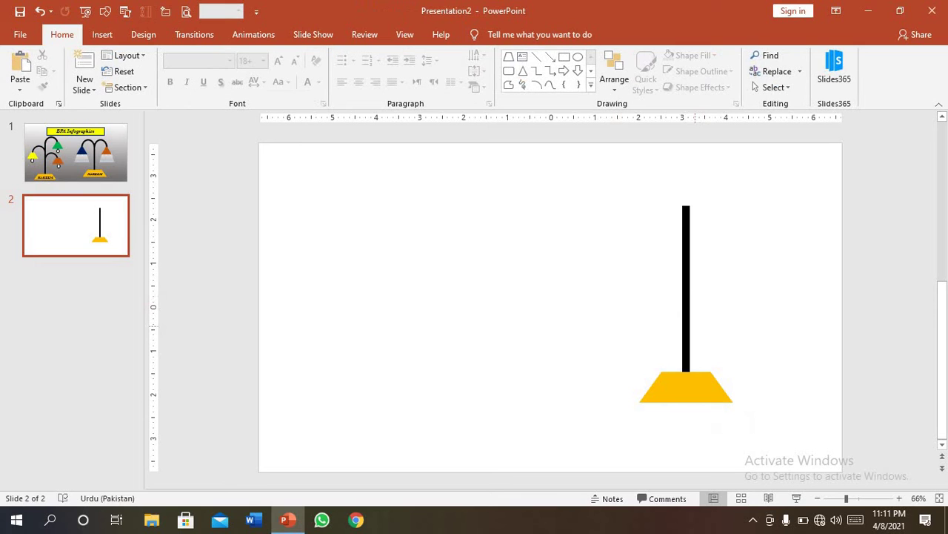
Step: Shorten the black pole and centre it on the yellow base
{"action": "left_click_drag", "start_coordinate": [684, 379], "coordinate": [680, 394]}
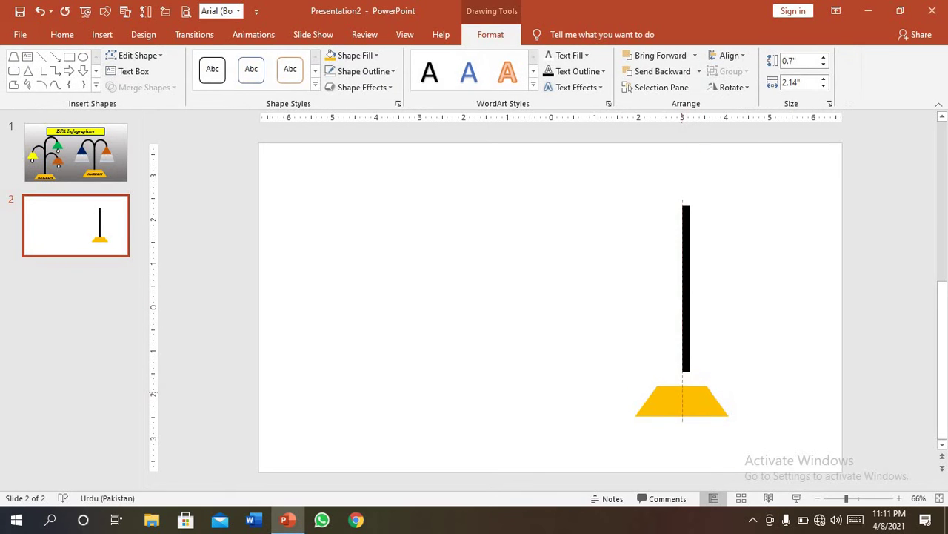
{"action": "left_click_drag", "start_coordinate": [683, 362], "coordinate": [682, 376]}
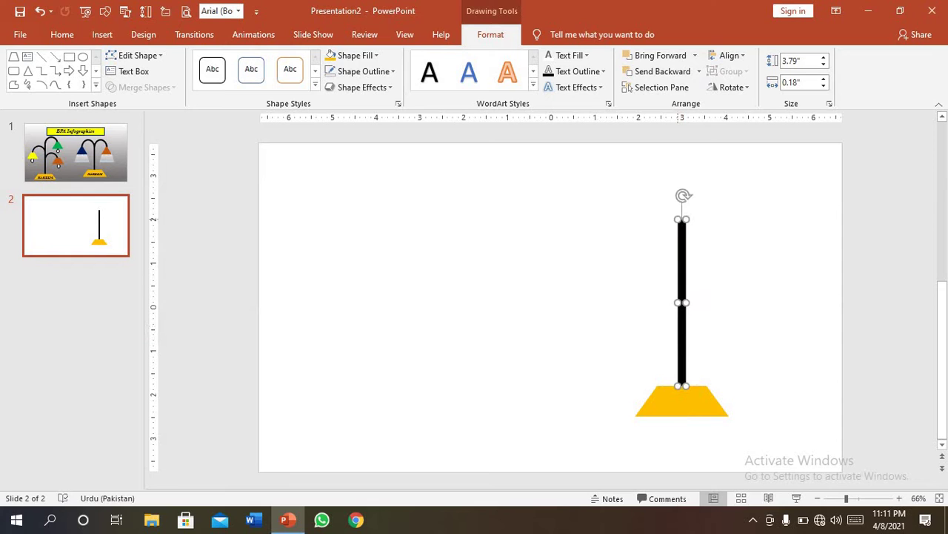
{"action": "mouse_move", "coordinate": [682, 219]}
{"action": "left_mouse_down"}
{"action": "mouse_move", "coordinate": [680, 242]}
{"action": "mouse_move", "coordinate": [681, 228]}
{"action": "left_mouse_up"}
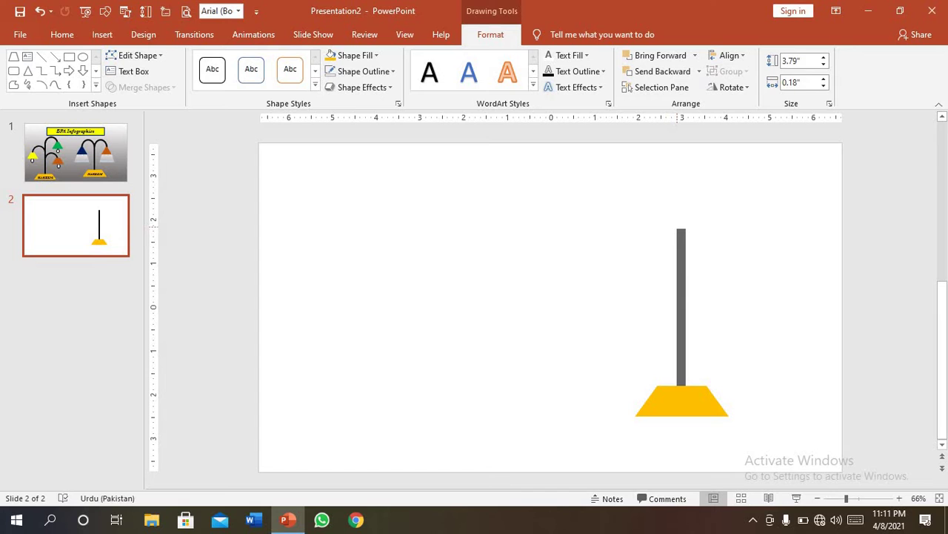
{"action": "key", "text": "Escape"}
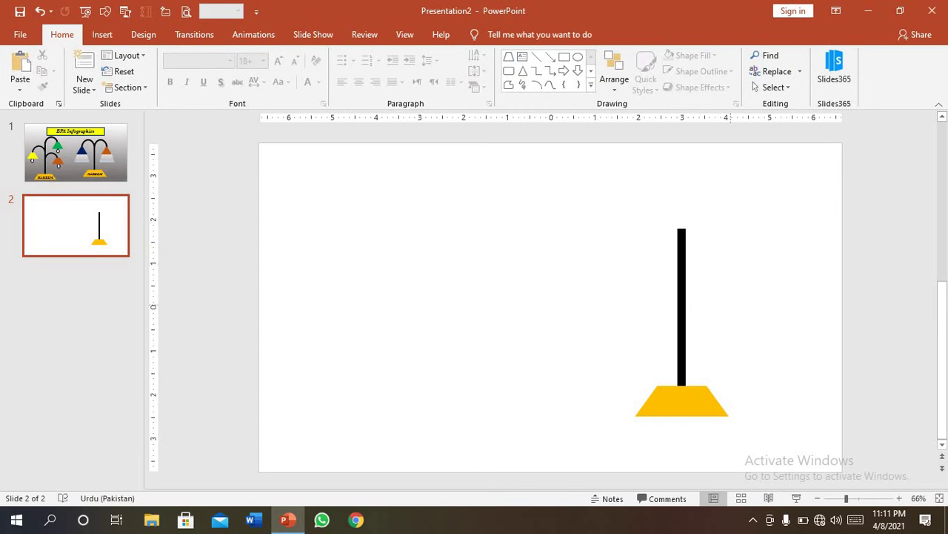
{"action": "left_click_drag", "start_coordinate": [681, 307], "coordinate": [683, 308]}
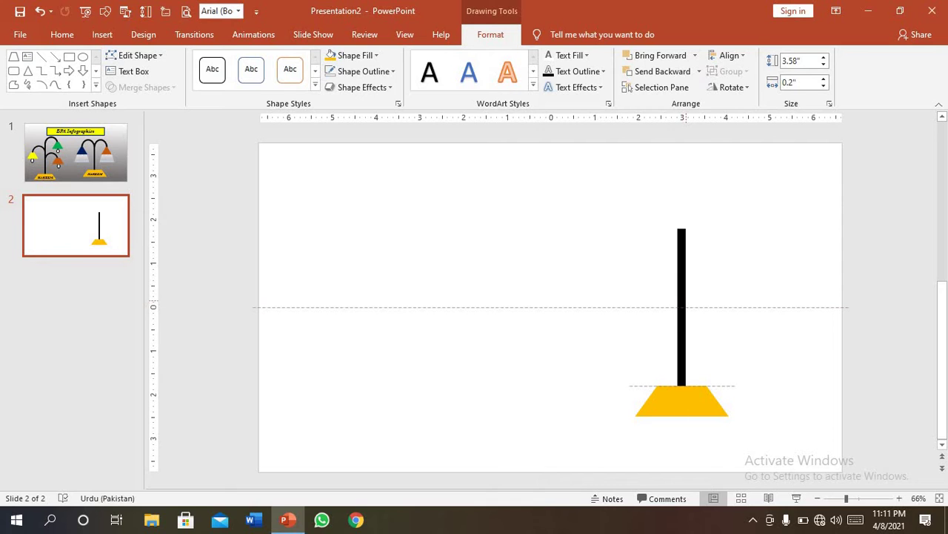
{"action": "left_click_drag", "start_coordinate": [684, 308], "coordinate": [682, 307]}
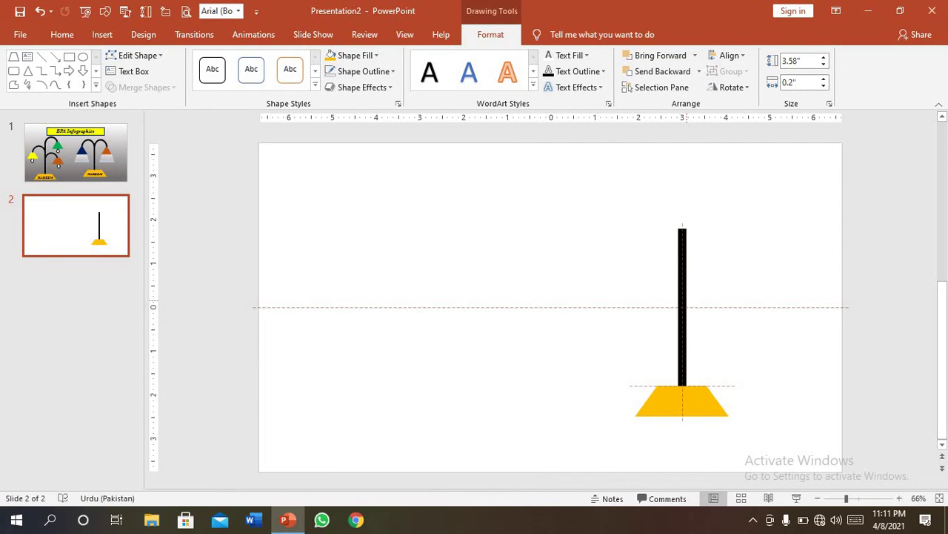
{"action": "key", "text": "Escape"}
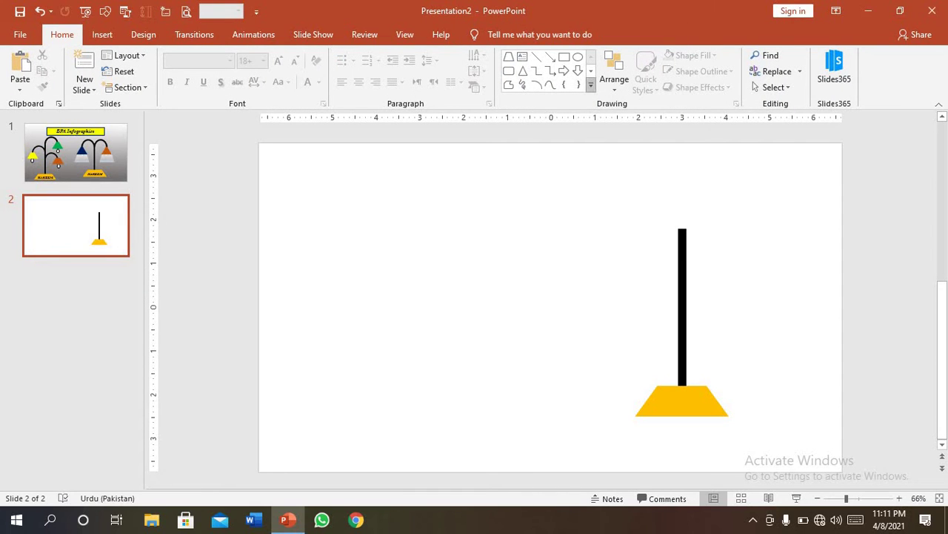
Step: Copy the yellow trapezoid base
{"action": "left_click", "coordinate": [682, 396]}
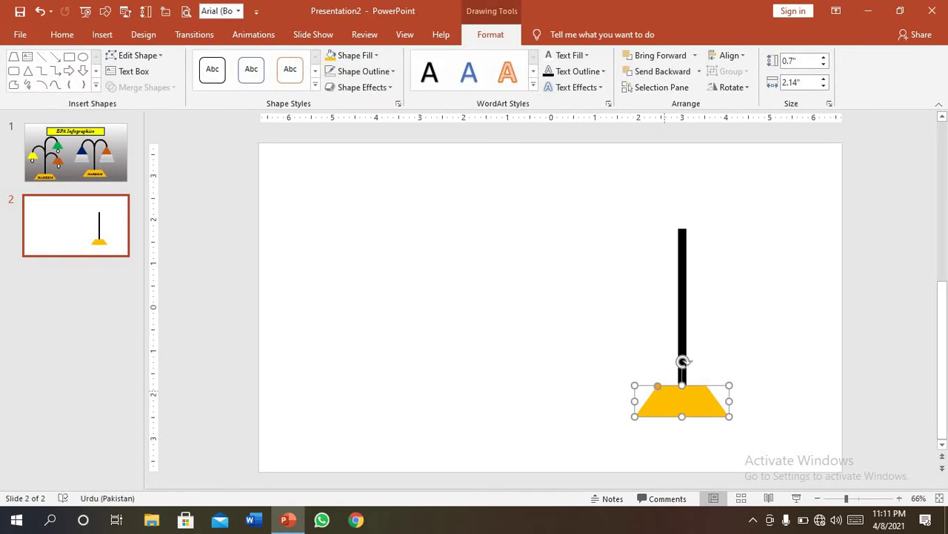
{"action": "left_click", "coordinate": [682, 361]}
{"action": "key", "text": "Escape"}
Step: Paste a duplicate yellow trapezoid at the upper left and make it slightly narrower
{"action": "key", "text": "ctrl+v"}
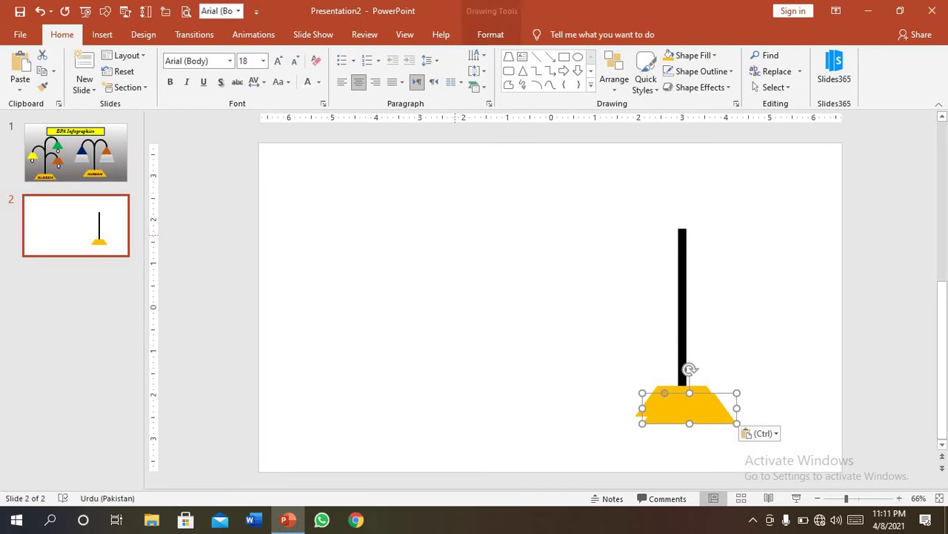
{"action": "mouse_move", "coordinate": [689, 408]}
{"action": "left_mouse_down"}
{"action": "mouse_move", "coordinate": [435, 275]}
{"action": "mouse_move", "coordinate": [432, 258]}
{"action": "mouse_move", "coordinate": [437, 318]}
{"action": "left_mouse_up"}
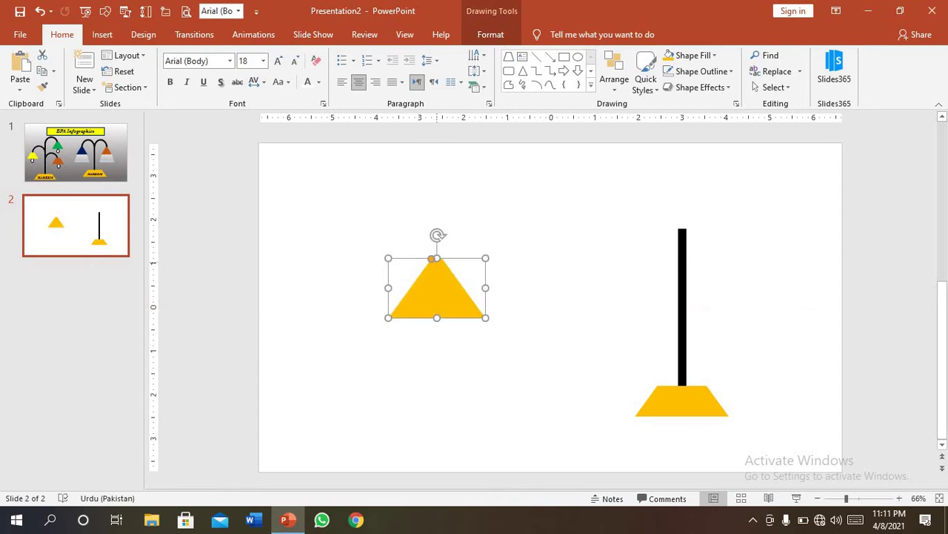
{"action": "left_click_drag", "start_coordinate": [432, 258], "coordinate": [419, 259]}
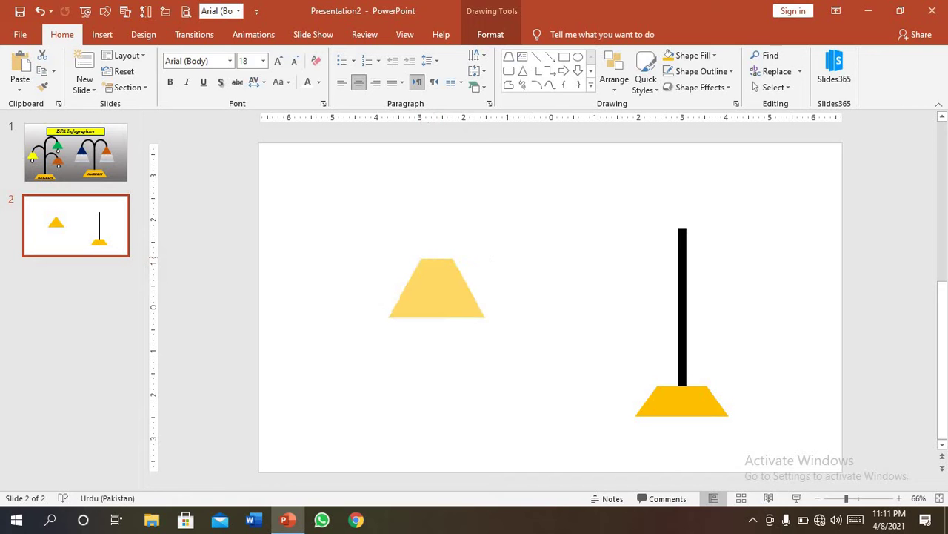
{"action": "key", "text": "Escape"}
{"action": "left_click", "coordinate": [421, 263]}
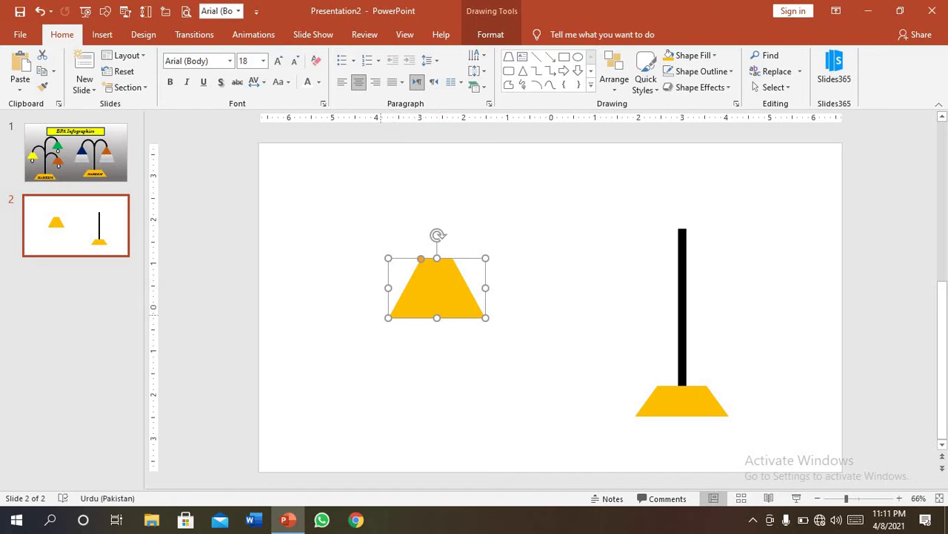
{"action": "left_click_drag", "start_coordinate": [388, 317], "coordinate": [401, 315]}
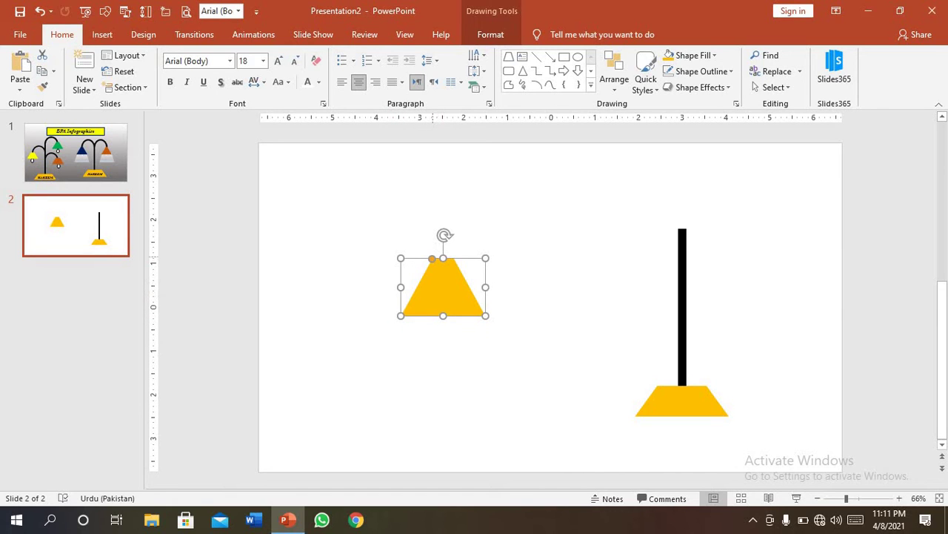
{"action": "left_click", "coordinate": [530, 259]}
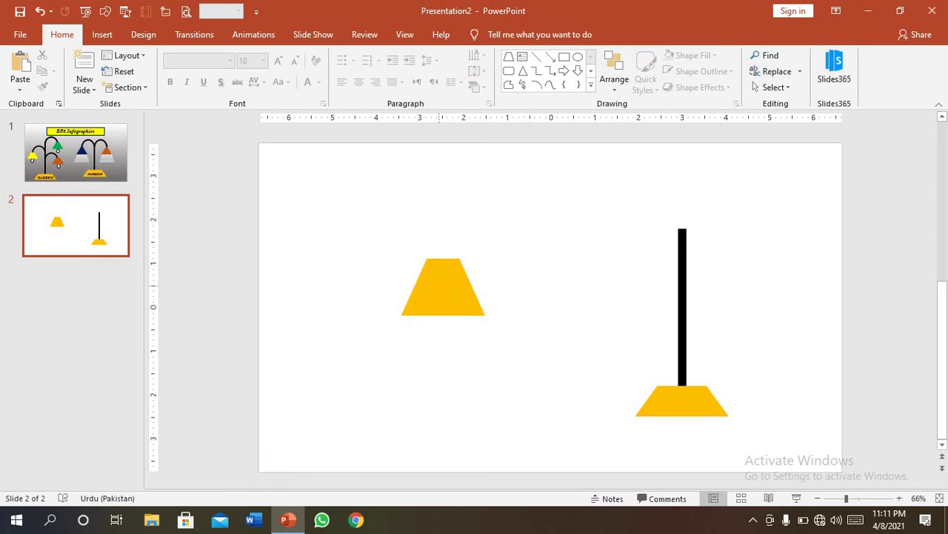
{"action": "left_click", "coordinate": [451, 294]}
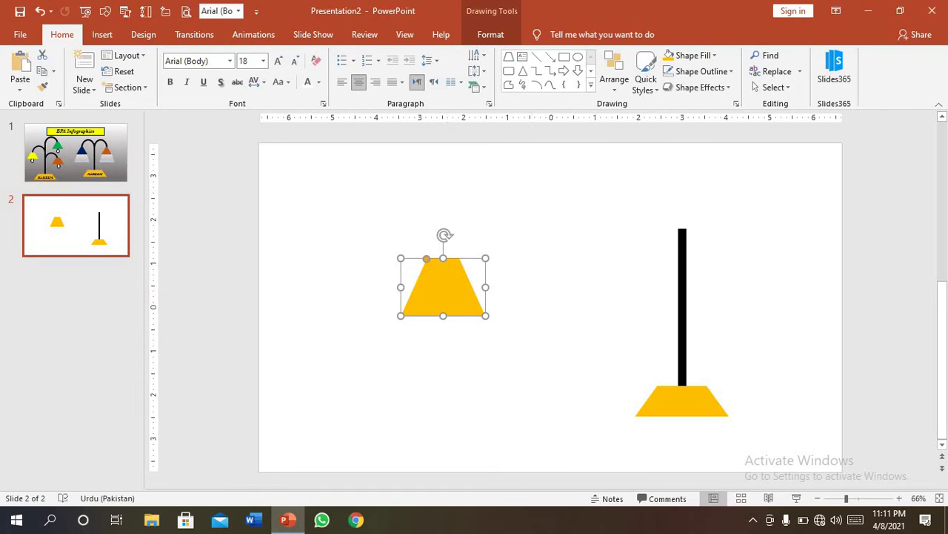
{"action": "left_click", "coordinate": [556, 297]}
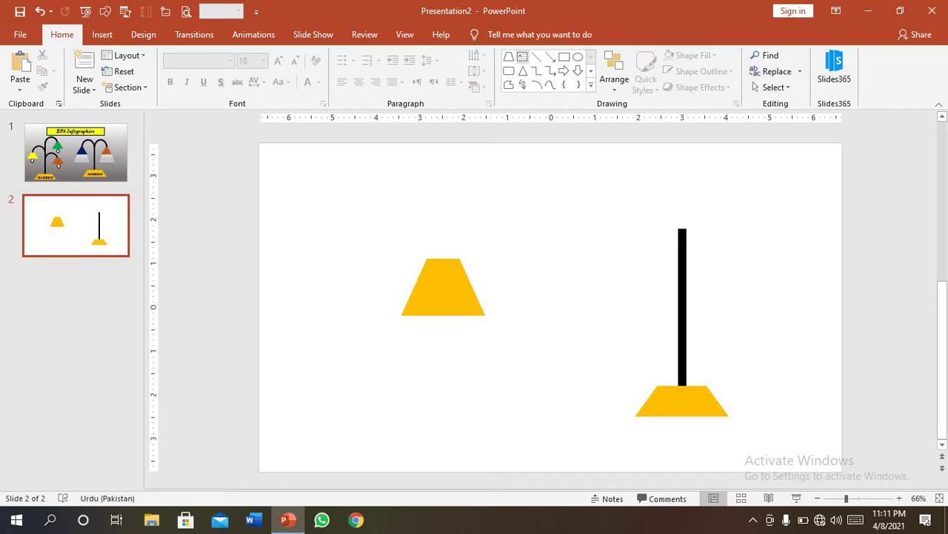
Step: Draw a block arc above the slide centre
{"action": "left_click", "coordinate": [591, 84]}
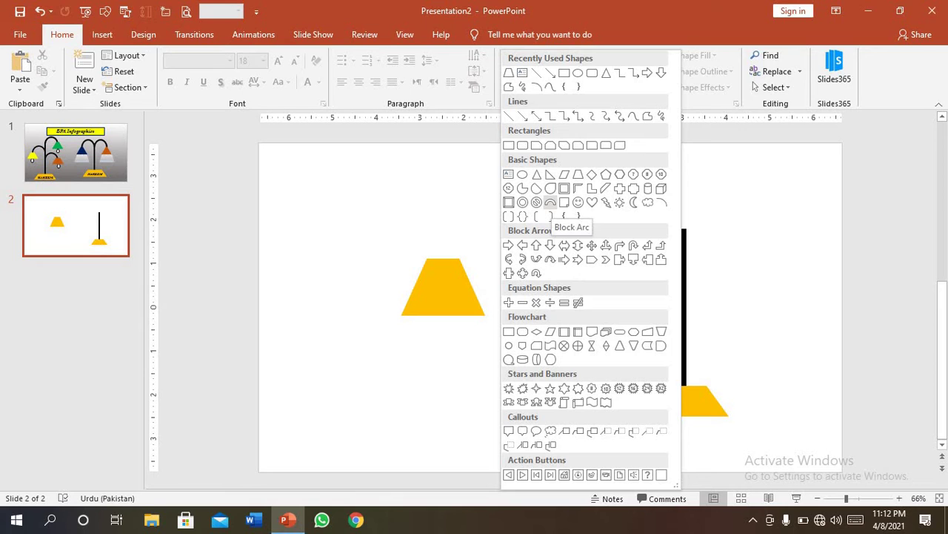
{"action": "left_click", "coordinate": [549, 202]}
{"action": "left_click_drag", "start_coordinate": [509, 184], "coordinate": [573, 218]}
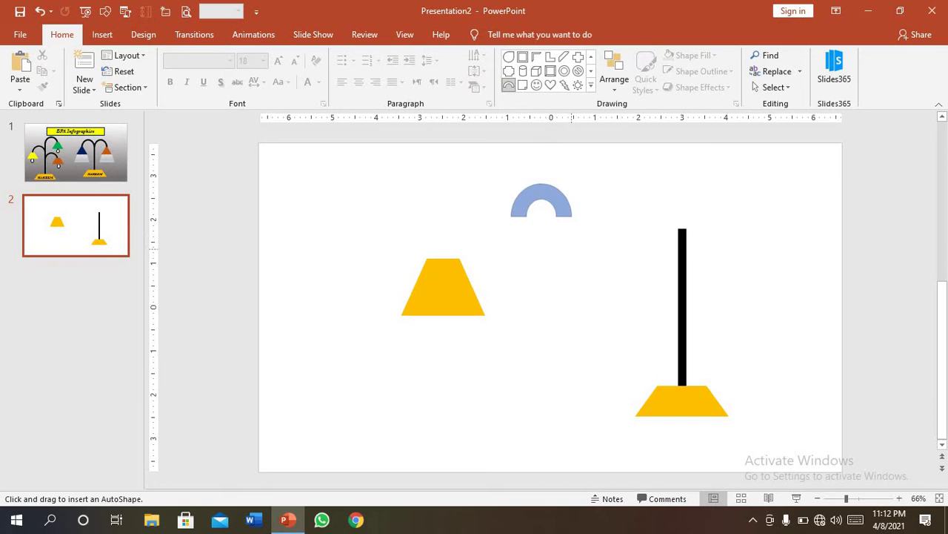
{"action": "right_click", "coordinate": [556, 198]}
{"action": "right_click", "coordinate": [556, 198]}
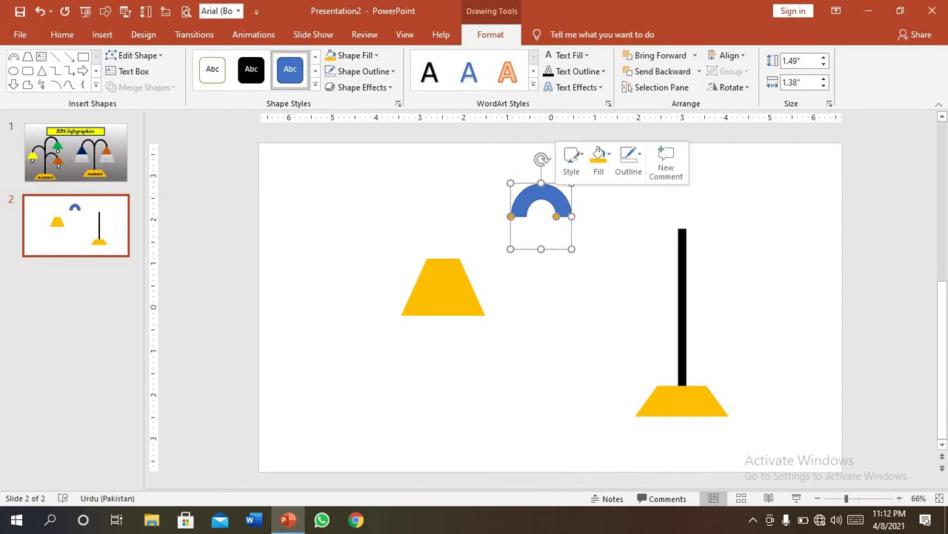
{"action": "key", "text": "Escape"}
Step: Give the arc no outline and black fill, and place it on top of the pole
{"action": "left_click", "coordinate": [628, 160]}
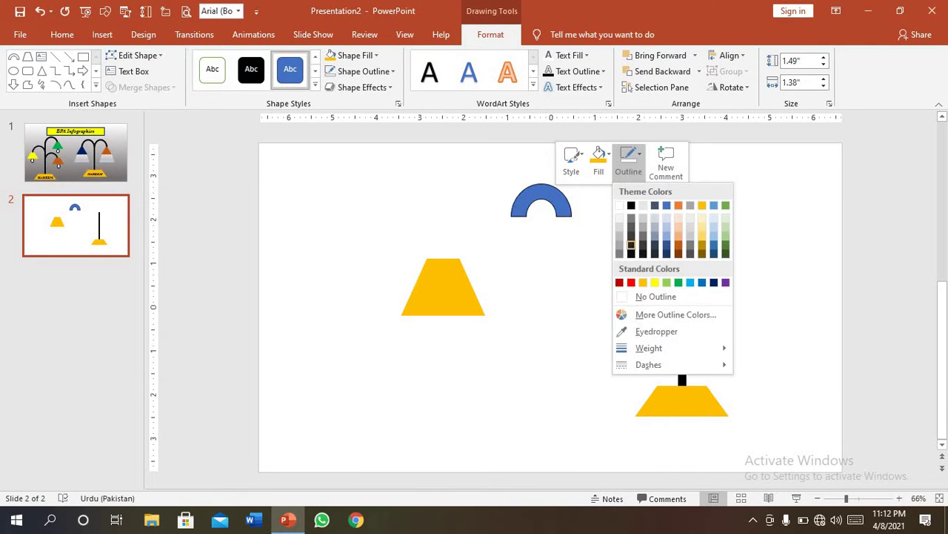
{"action": "left_click", "coordinate": [656, 296]}
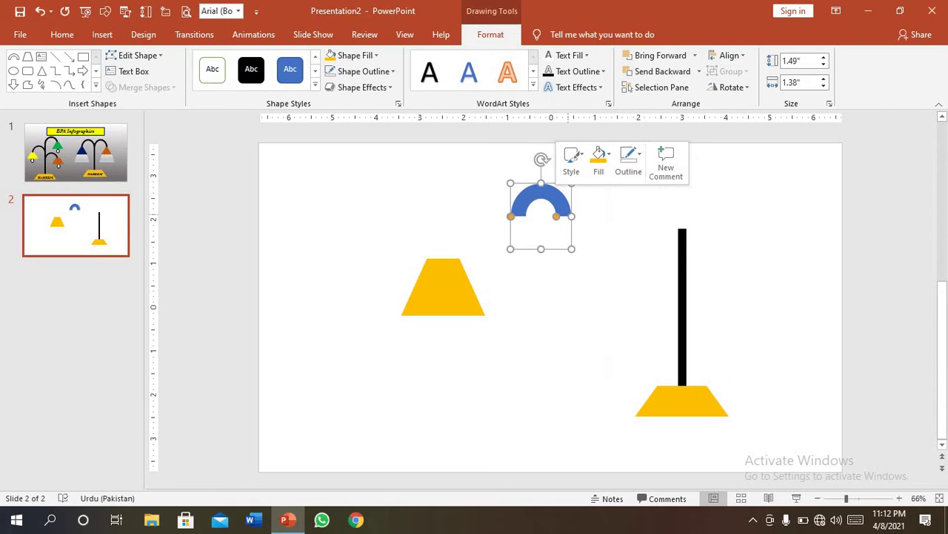
{"action": "left_click_drag", "start_coordinate": [566, 212], "coordinate": [568, 214]}
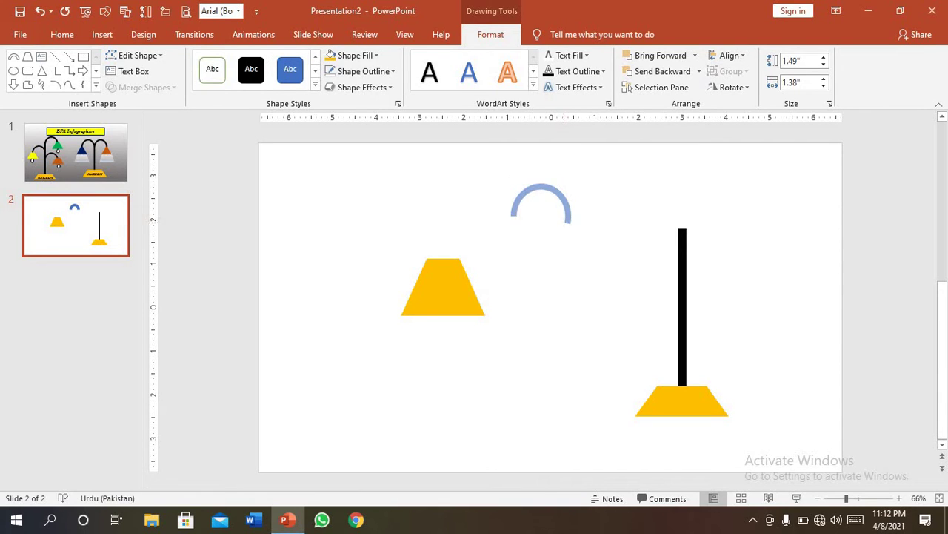
{"action": "left_click_drag", "start_coordinate": [569, 212], "coordinate": [563, 210]}
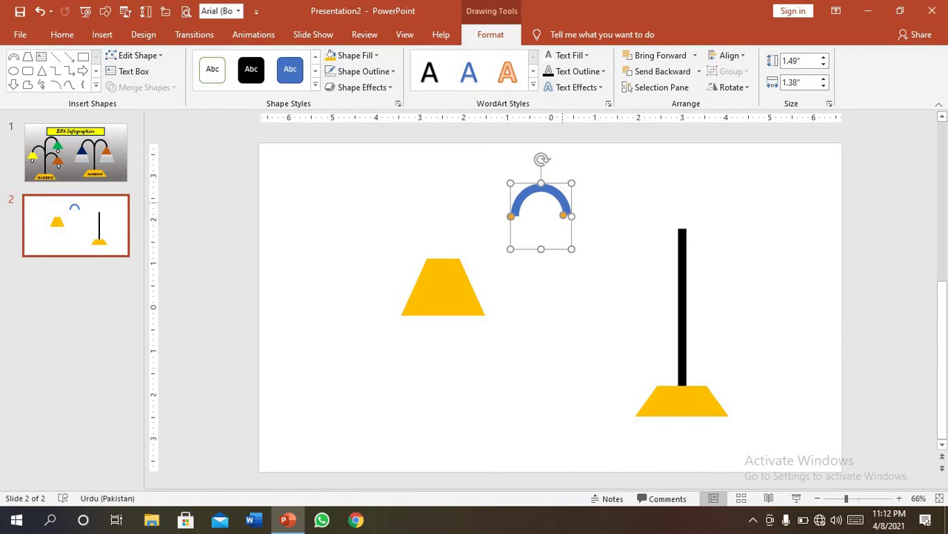
{"action": "right_click", "coordinate": [564, 203]}
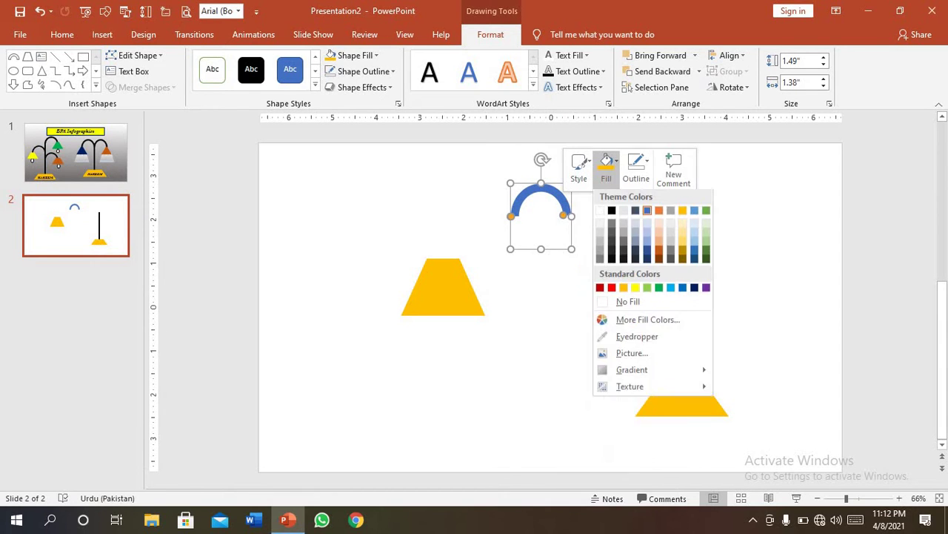
{"action": "left_click", "coordinate": [607, 164]}
{"action": "left_click", "coordinate": [611, 212]}
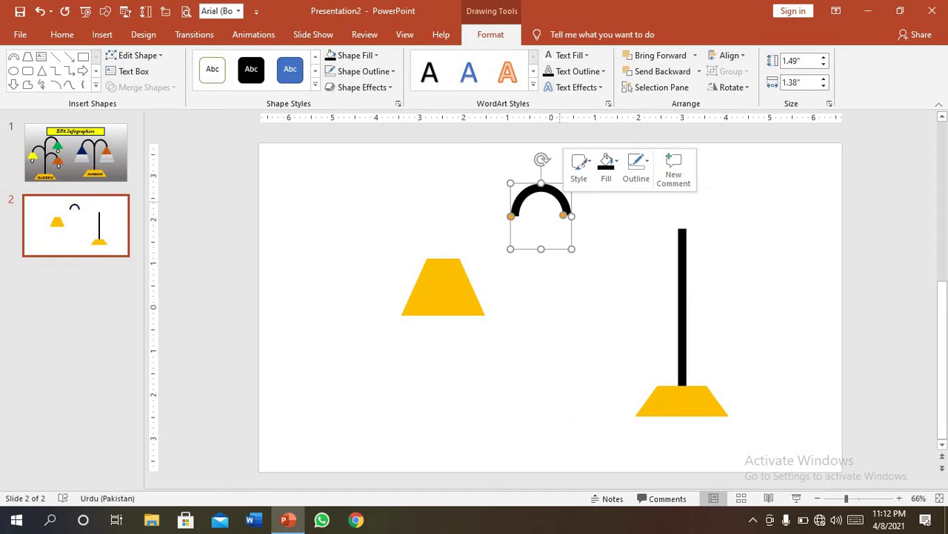
{"action": "left_click_drag", "start_coordinate": [541, 189], "coordinate": [657, 203]}
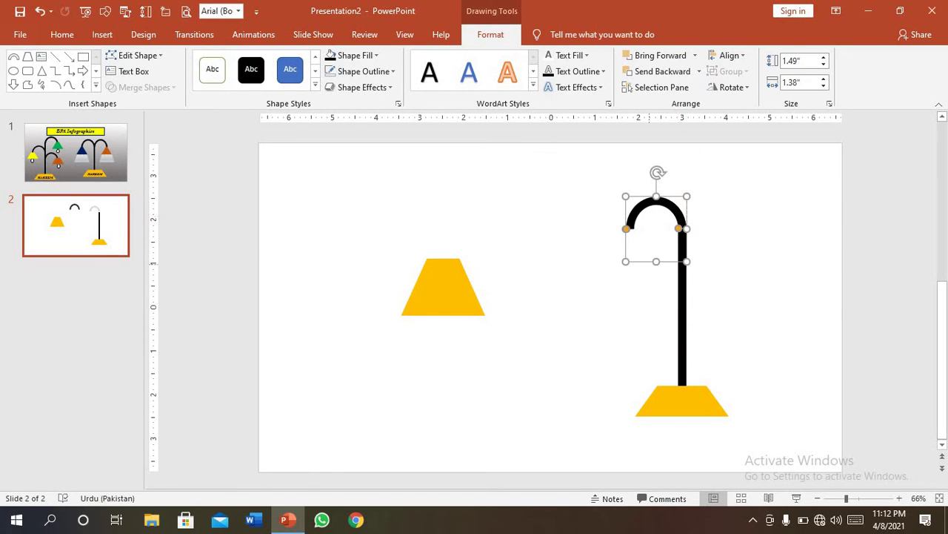
{"action": "key", "text": "Escape"}
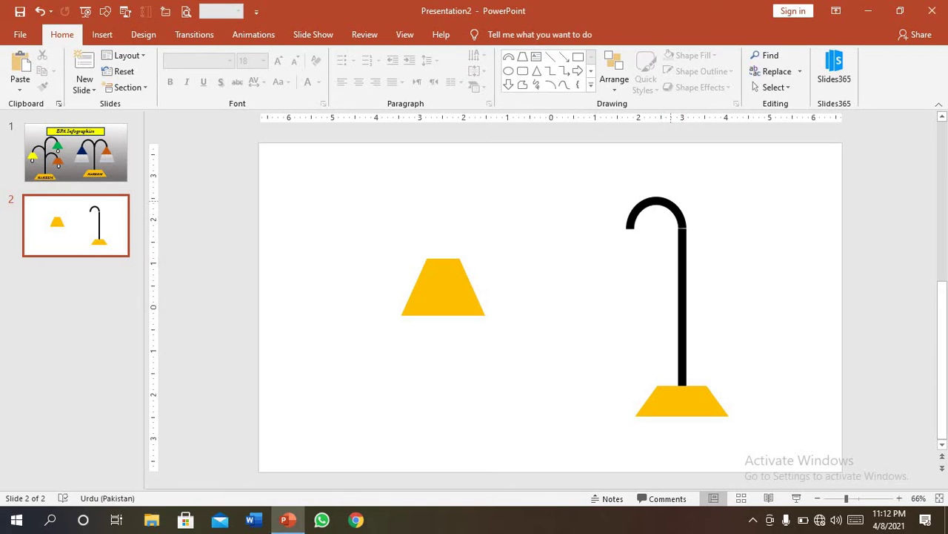
Step: Line the arc up with the pole and move the yellow trapezoid under the lamp arm
{"action": "left_click", "coordinate": [657, 208]}
{"action": "left_click_drag", "start_coordinate": [656, 207], "coordinate": [657, 209]}
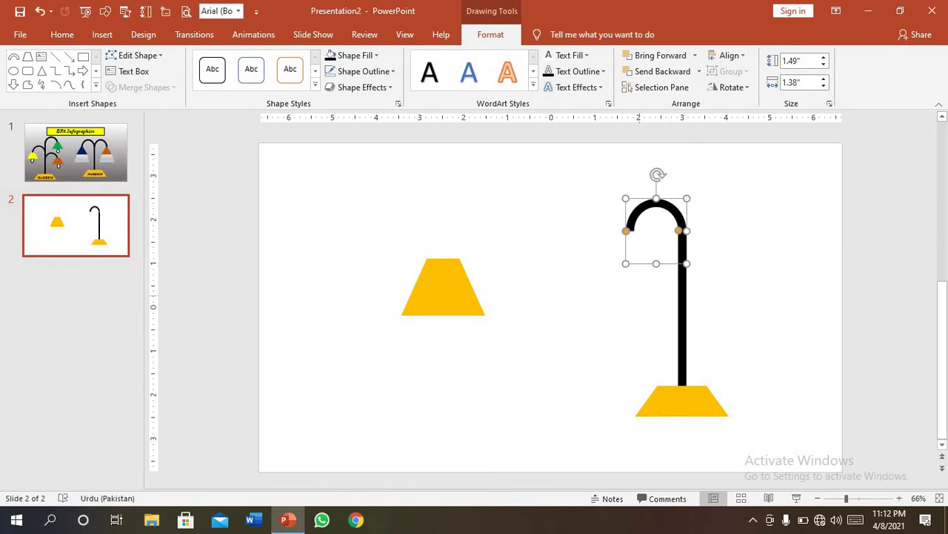
{"action": "key", "text": "Escape"}
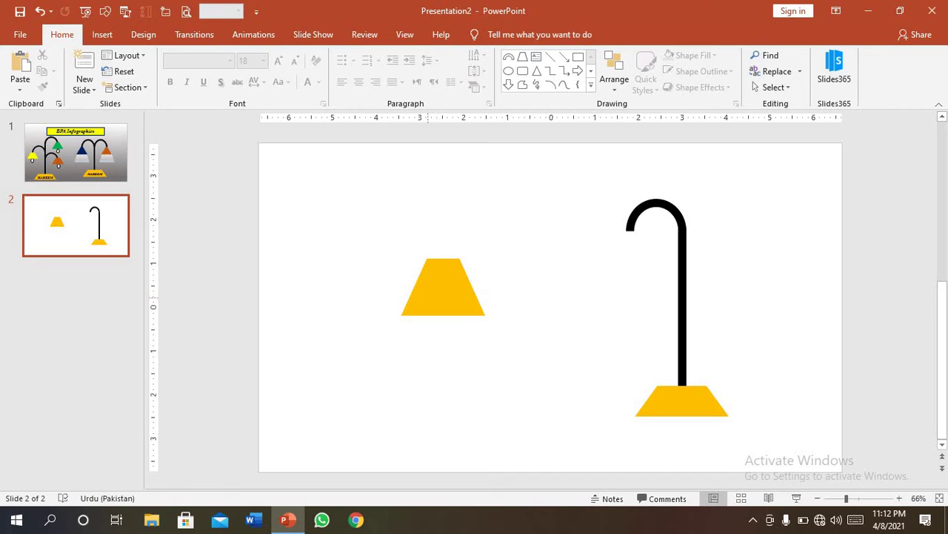
{"action": "mouse_move", "coordinate": [443, 287]}
{"action": "left_mouse_down"}
{"action": "mouse_move", "coordinate": [635, 263]}
{"action": "mouse_move", "coordinate": [626, 230]}
{"action": "left_mouse_up"}
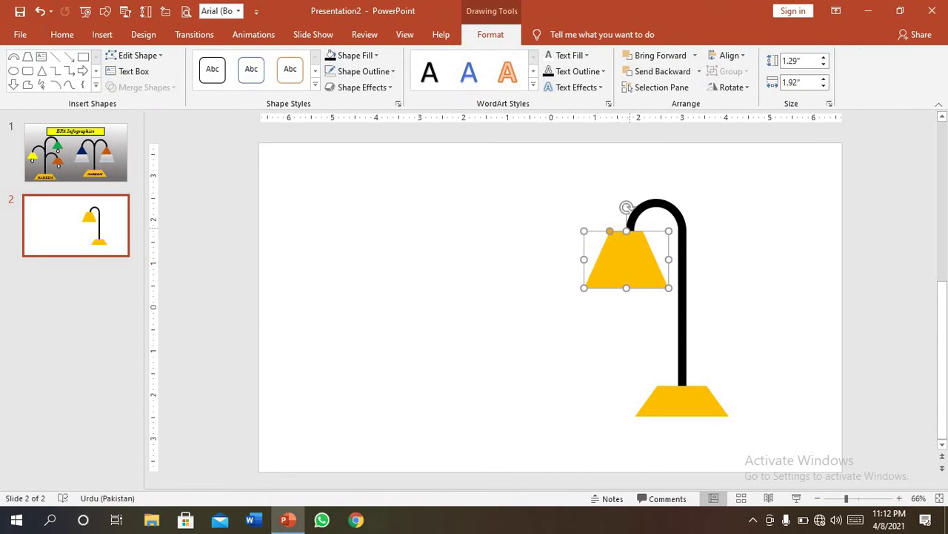
{"action": "left_click_drag", "start_coordinate": [622, 263], "coordinate": [622, 260]}
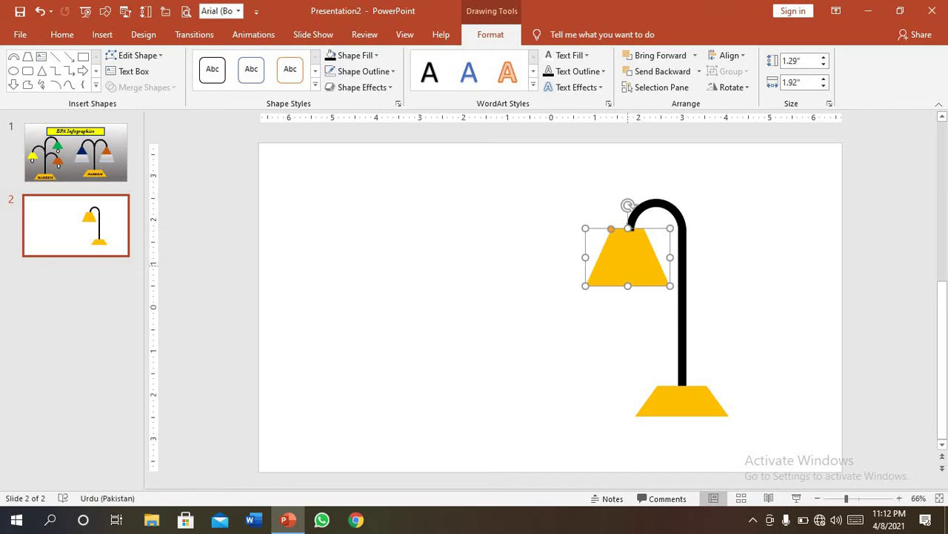
{"action": "left_click", "coordinate": [609, 346]}
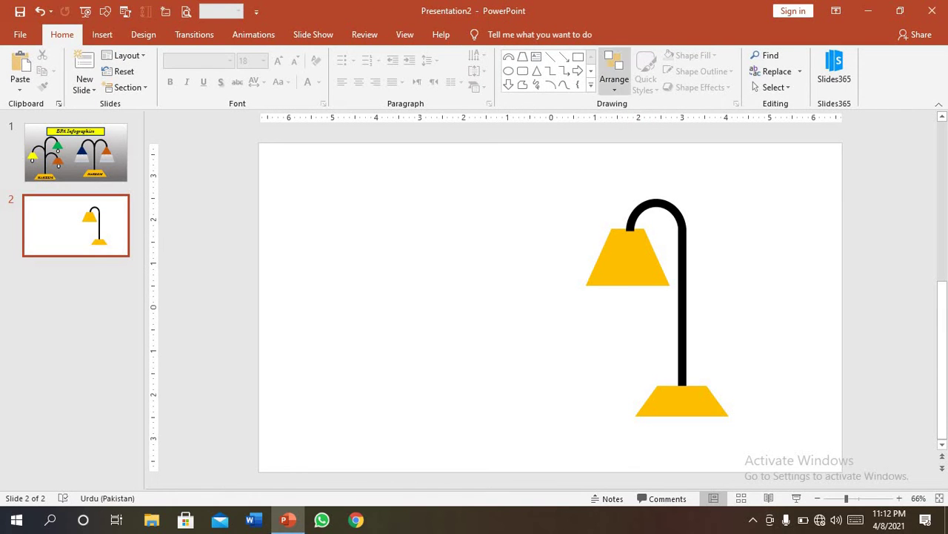
Step: Apply Align Center and Align Middle to the shade, then place it left of the pole
{"action": "left_click", "coordinate": [628, 237]}
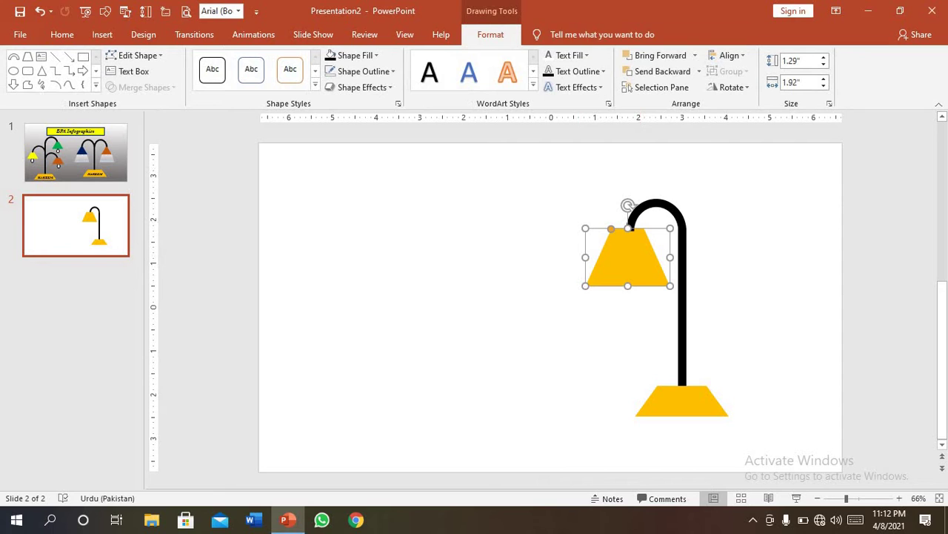
{"action": "left_click", "coordinate": [730, 55]}
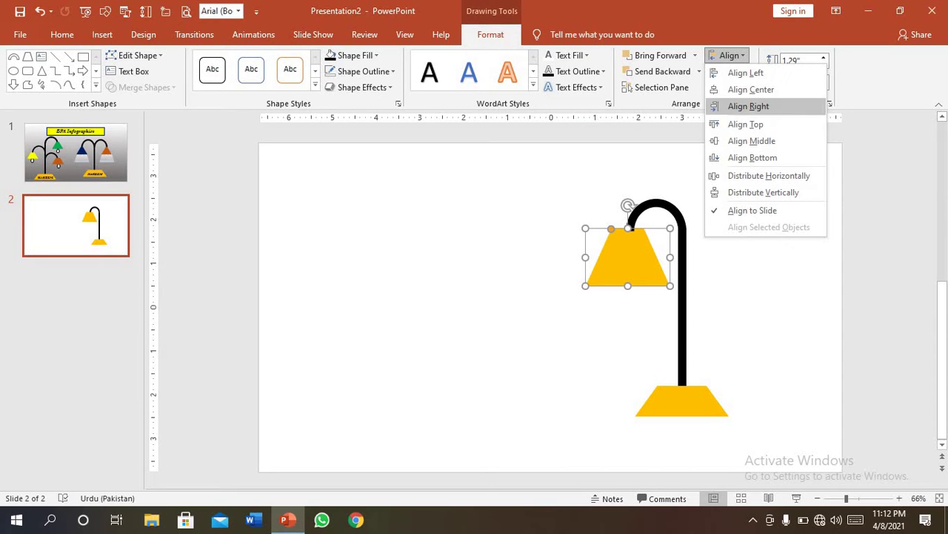
{"action": "left_click", "coordinate": [751, 89]}
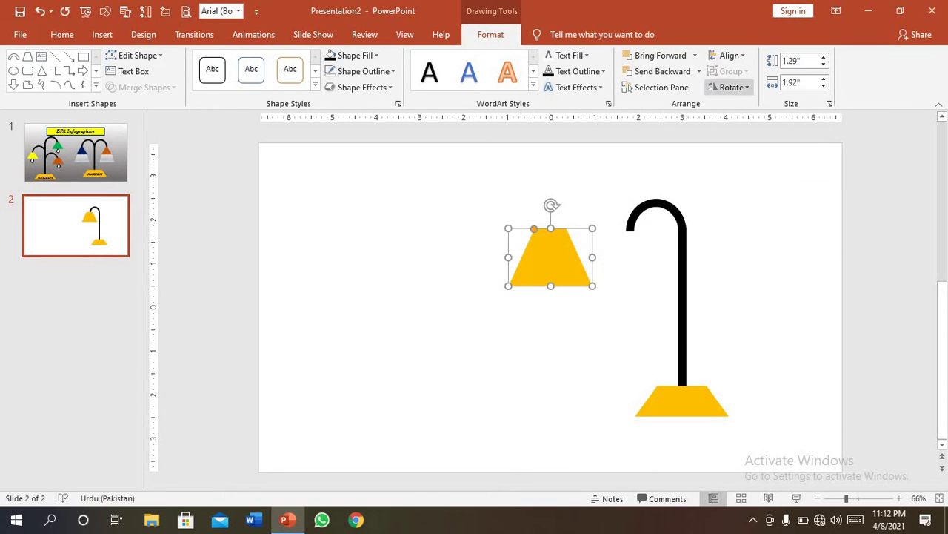
{"action": "left_click_drag", "start_coordinate": [550, 257], "coordinate": [635, 263]}
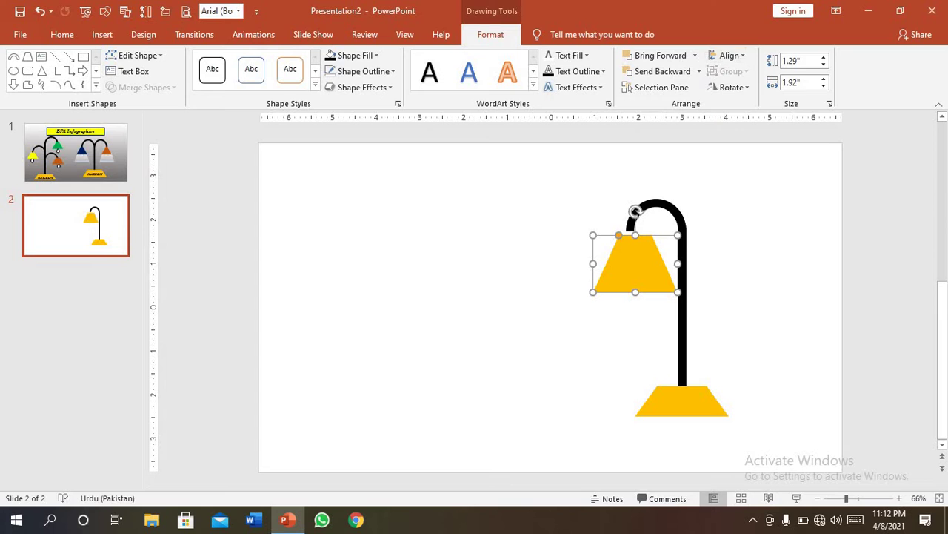
{"action": "left_click", "coordinate": [727, 55]}
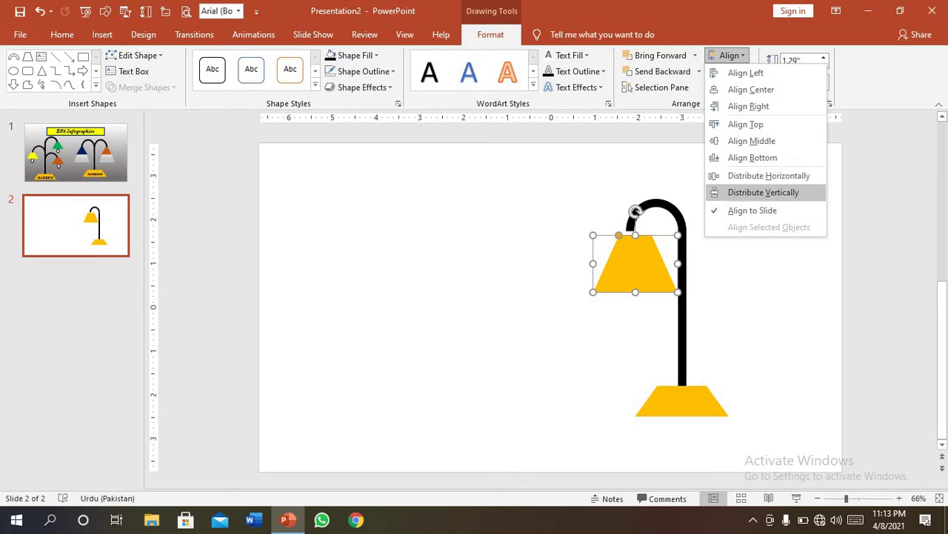
{"action": "left_click", "coordinate": [751, 141]}
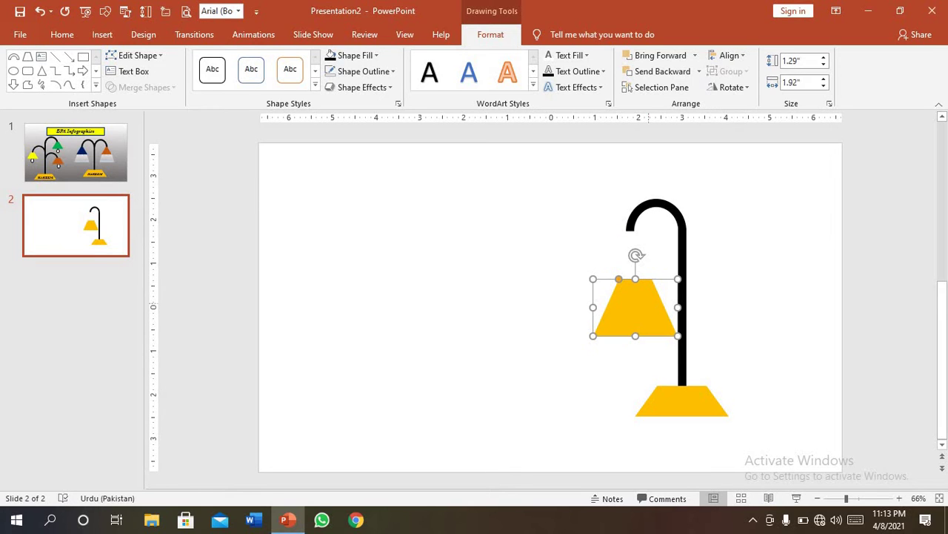
{"action": "mouse_move", "coordinate": [635, 305]}
{"action": "left_mouse_down"}
{"action": "mouse_move", "coordinate": [627, 257]}
{"action": "mouse_move", "coordinate": [581, 292]}
{"action": "left_mouse_up"}
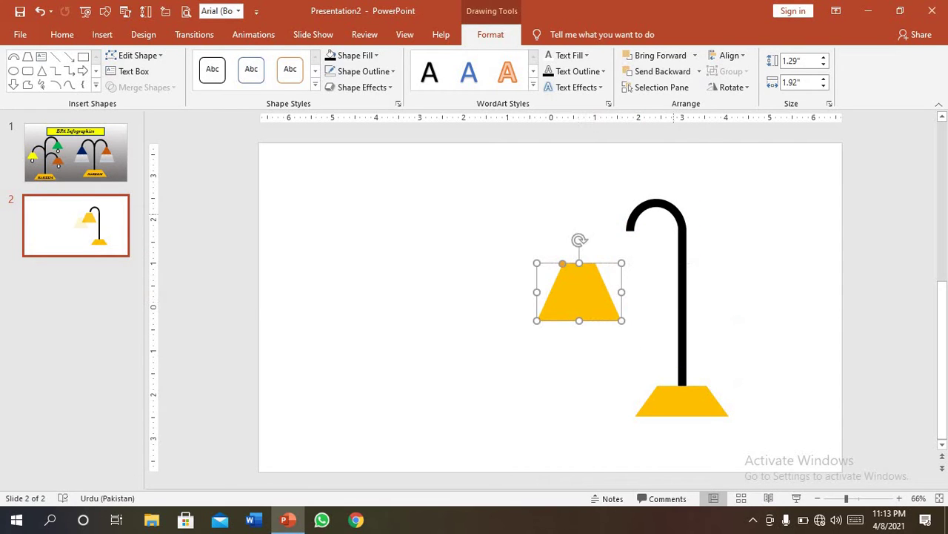
Step: Make the black arc taller and set it onto the top of the pole
{"action": "left_click", "coordinate": [656, 201]}
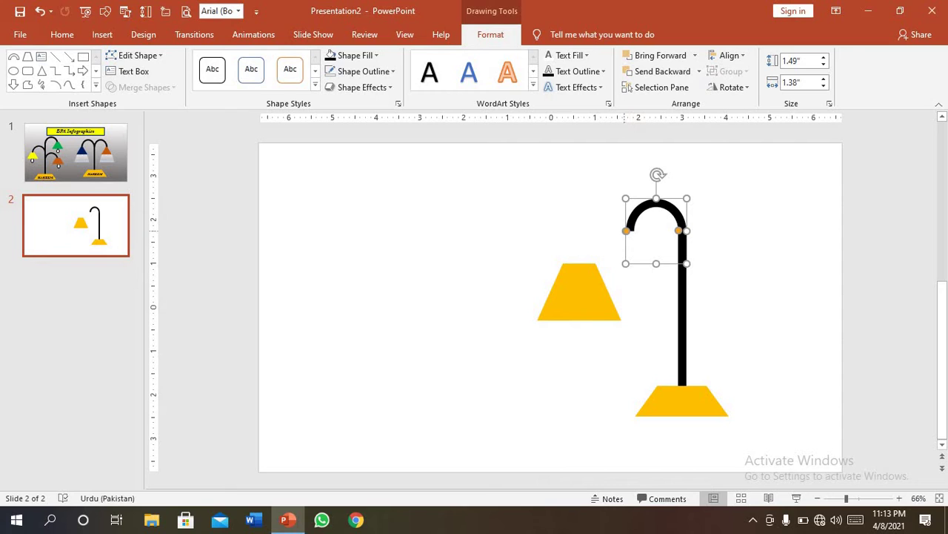
{"action": "mouse_move", "coordinate": [656, 208]}
{"action": "left_mouse_down"}
{"action": "mouse_move", "coordinate": [621, 207]}
{"action": "mouse_move", "coordinate": [663, 231]}
{"action": "mouse_move", "coordinate": [655, 230]}
{"action": "left_mouse_up"}
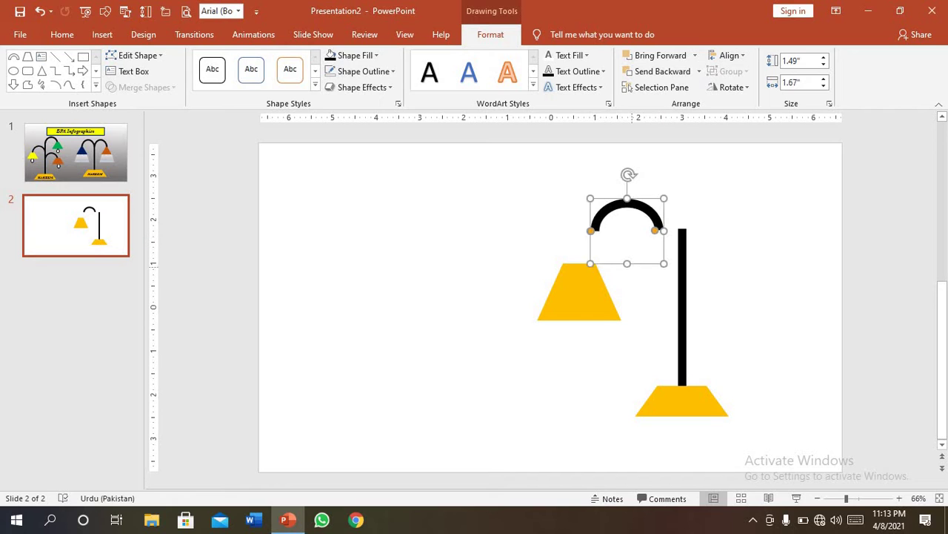
{"action": "left_click_drag", "start_coordinate": [627, 263], "coordinate": [626, 273]}
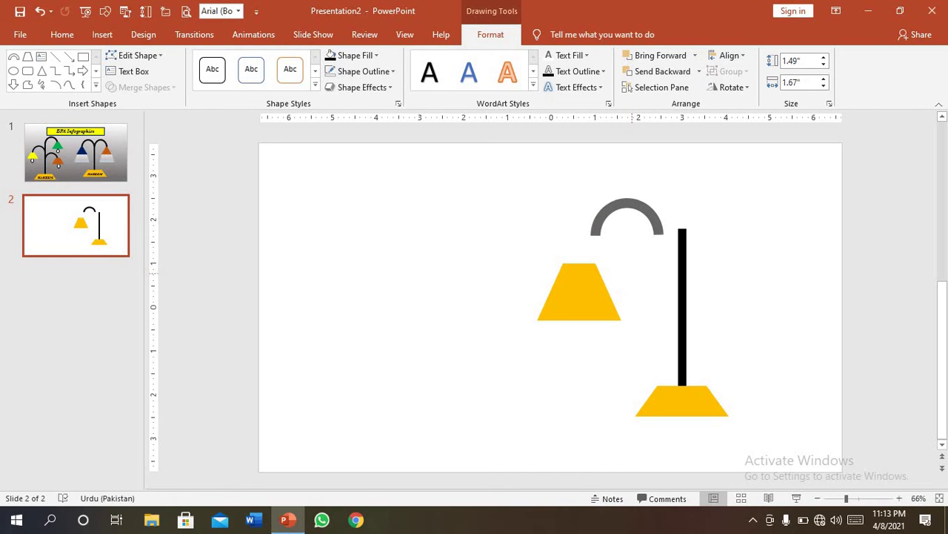
{"action": "left_click_drag", "start_coordinate": [627, 203], "coordinate": [650, 203]}
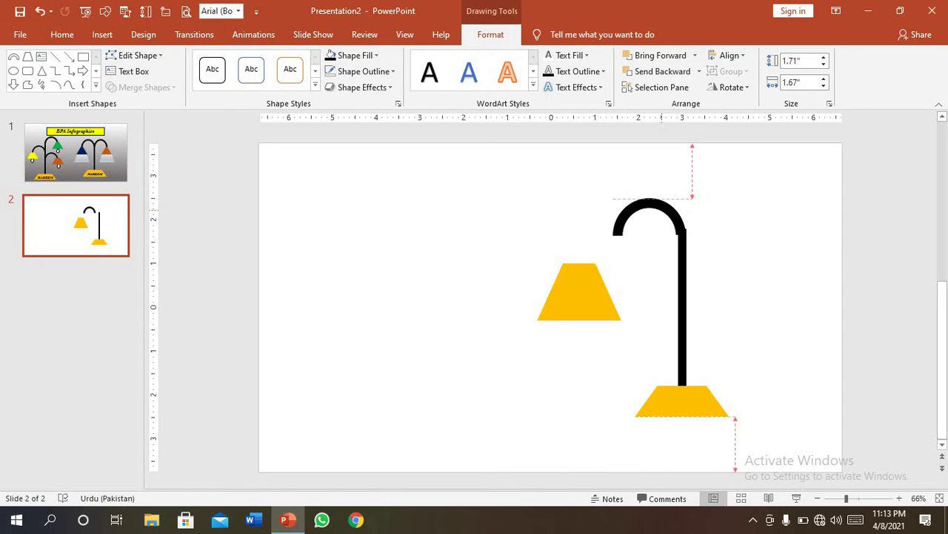
{"action": "left_click_drag", "start_coordinate": [650, 203], "coordinate": [637, 179]}
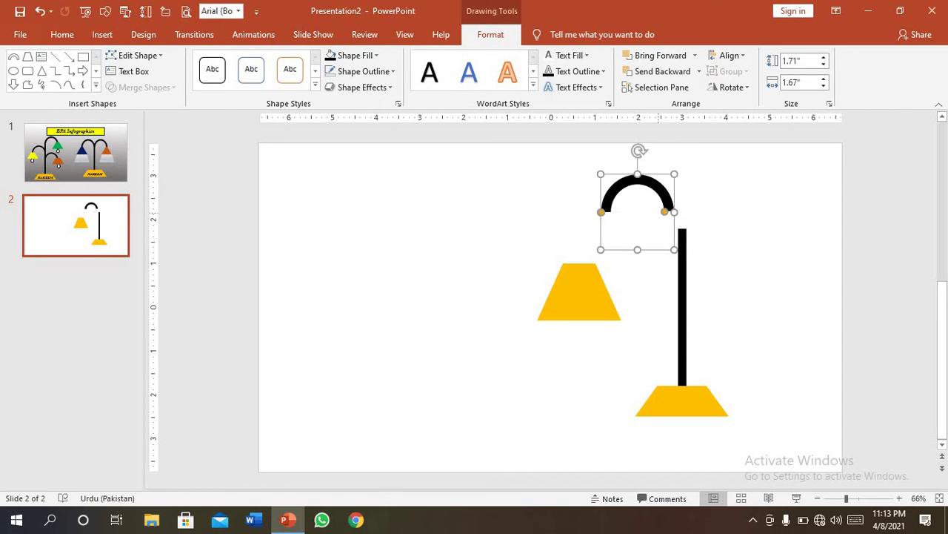
{"action": "left_click_drag", "start_coordinate": [662, 215], "coordinate": [677, 229]}
{"action": "left_click", "coordinate": [573, 331]}
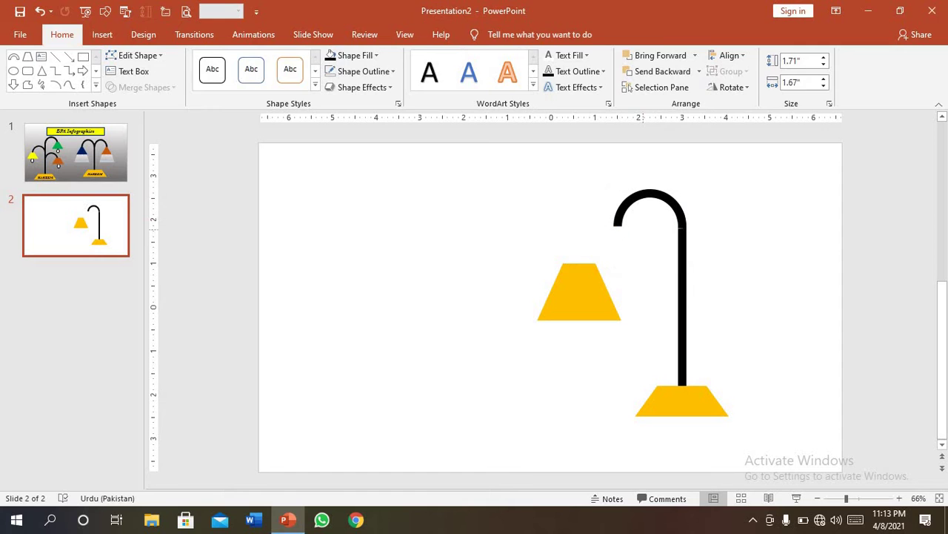
Step: Hang the 1.29" by 1.92" yellow shade from the arc's left end
{"action": "left_click_drag", "start_coordinate": [578, 291], "coordinate": [615, 251]}
{"action": "key", "text": "Escape"}
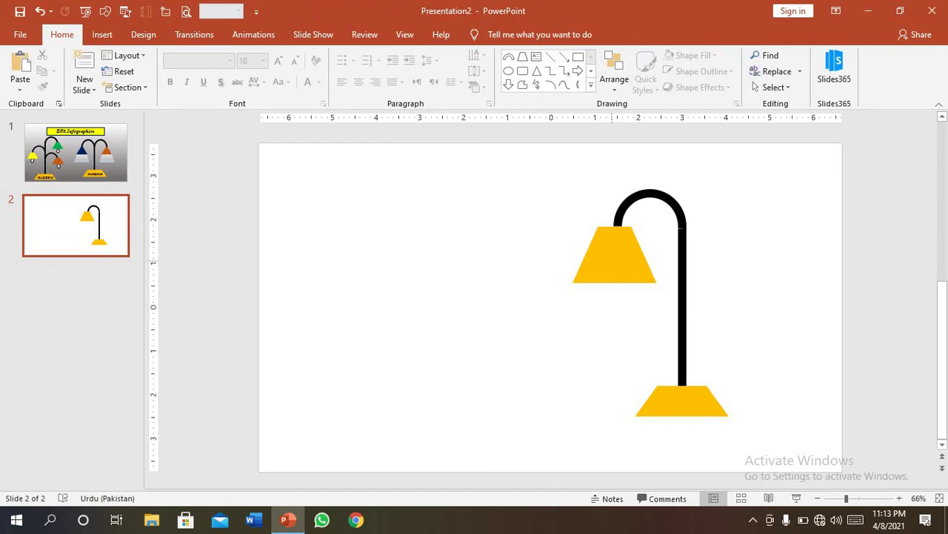
{"action": "key", "text": "ctrl+z"}
{"action": "key", "text": "ctrl+y"}
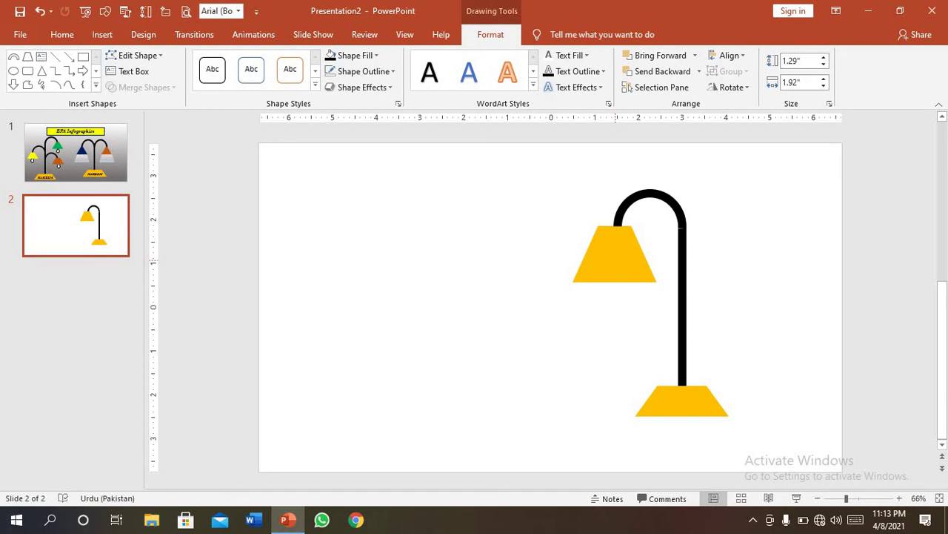
Step: Line the yellow shade's top up with the arc end
{"action": "left_click_drag", "start_coordinate": [614, 252], "coordinate": [615, 253]}
{"action": "left_click", "coordinate": [591, 383]}
{"action": "left_click", "coordinate": [615, 252]}
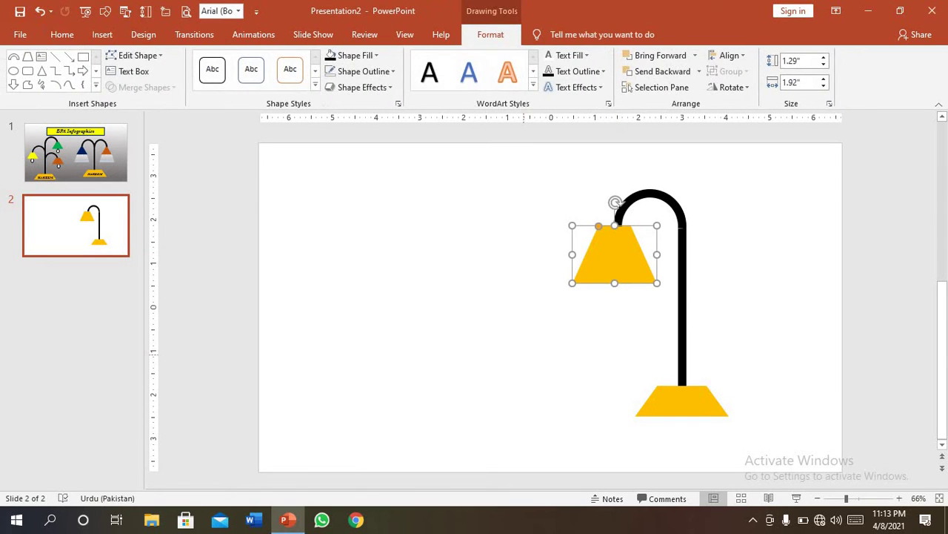
{"action": "left_click", "coordinate": [524, 354]}
{"action": "left_click", "coordinate": [620, 248]}
Step: Duplicate the black arc onto the pole's right side
{"action": "left_click", "coordinate": [649, 194]}
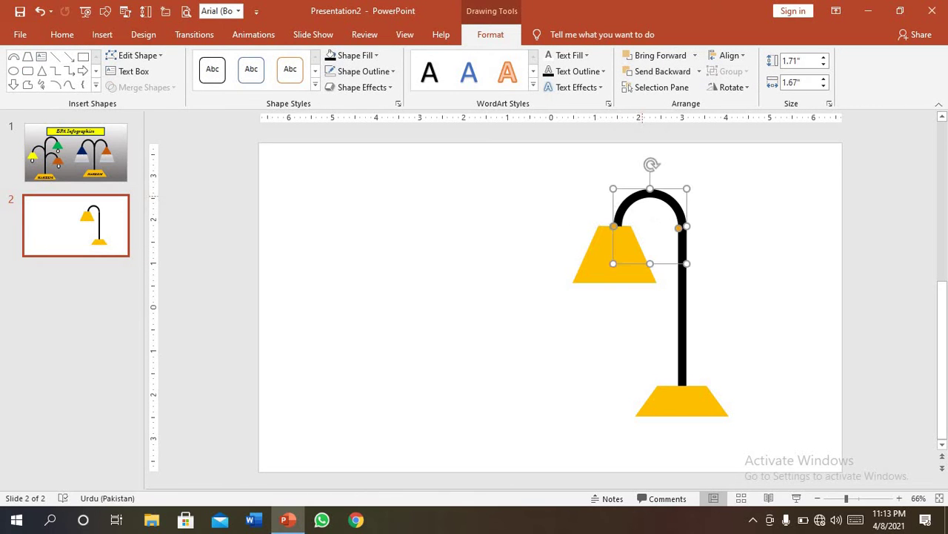
{"action": "key", "text": "Escape"}
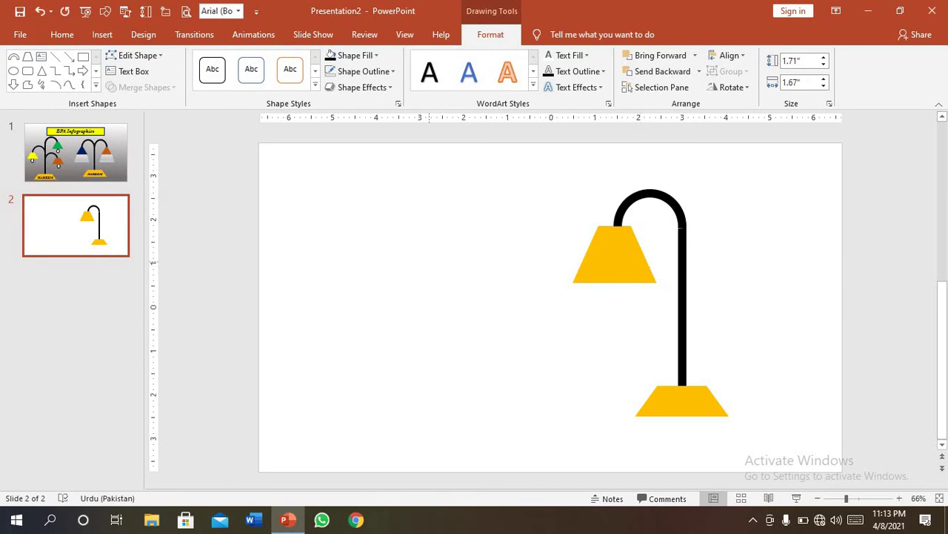
{"action": "key", "text": "ctrl+v"}
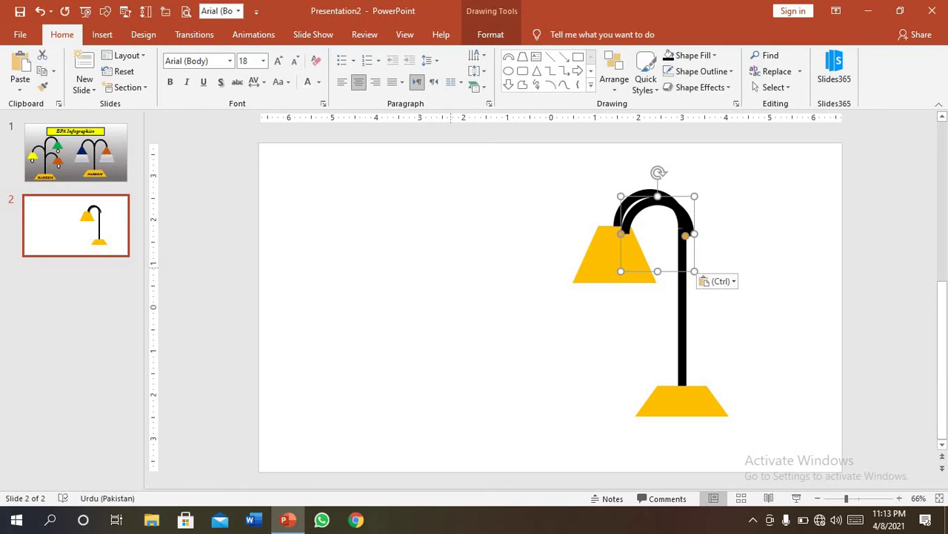
{"action": "left_click_drag", "start_coordinate": [658, 194], "coordinate": [719, 183]}
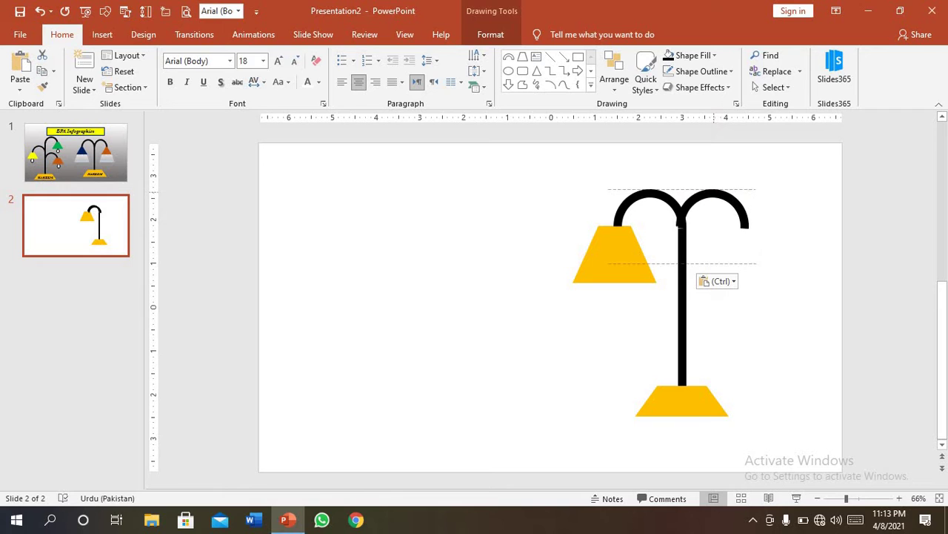
{"action": "left_click_drag", "start_coordinate": [719, 184], "coordinate": [715, 193]}
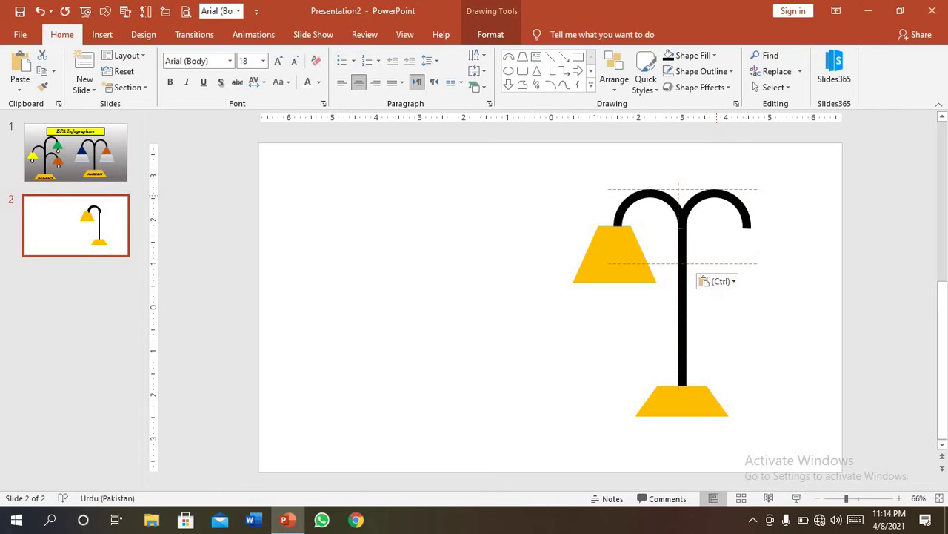
Step: Duplicate the yellow shade so it hangs level under the right arc's end
{"action": "left_click", "coordinate": [615, 256]}
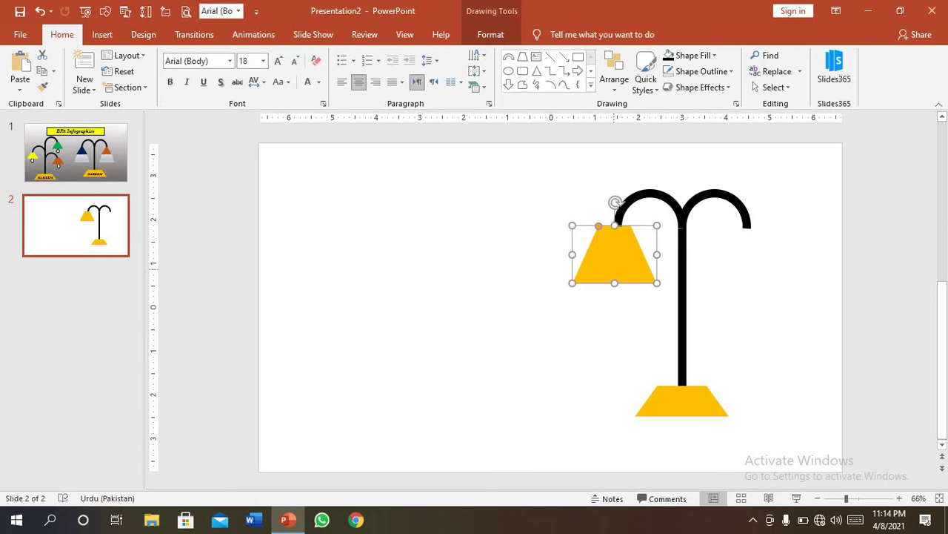
{"action": "left_click_drag", "start_coordinate": [615, 202], "coordinate": [759, 212]}
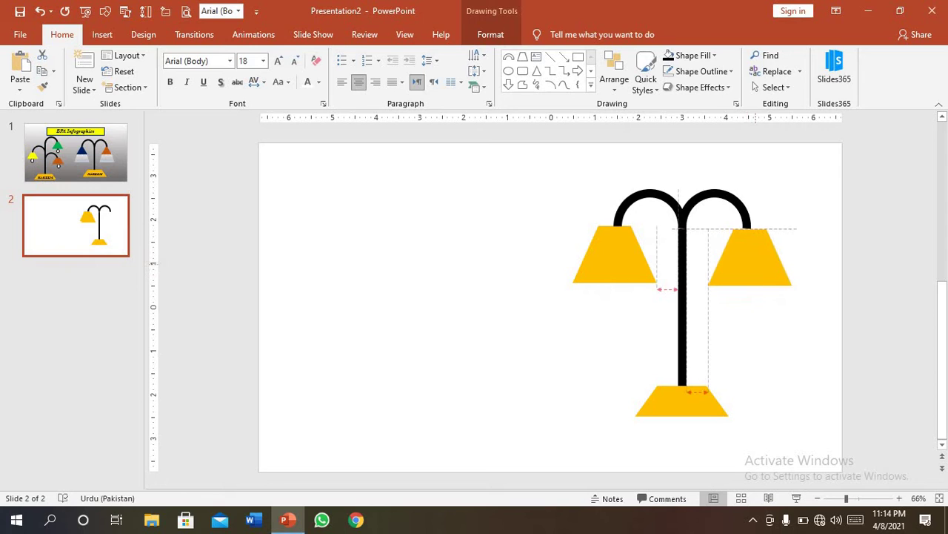
{"action": "left_click_drag", "start_coordinate": [750, 256], "coordinate": [747, 254]}
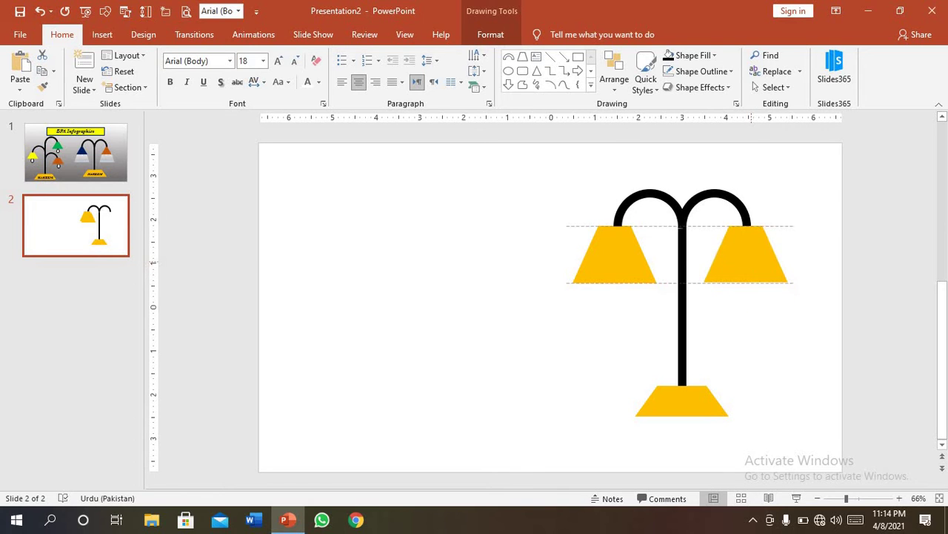
Step: Fill the right lamp shade red and the left one green
{"action": "key", "text": "Escape"}
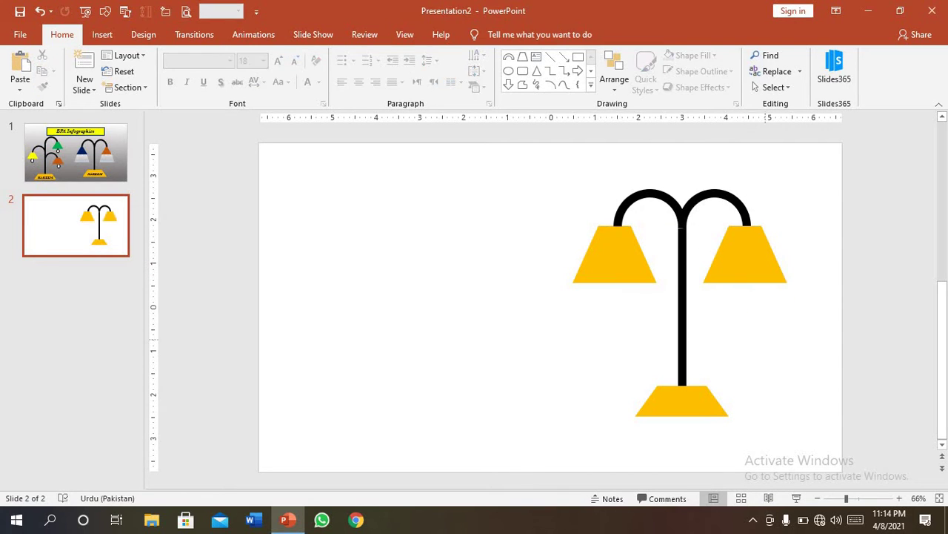
{"action": "left_click", "coordinate": [745, 252]}
{"action": "right_click", "coordinate": [746, 202]}
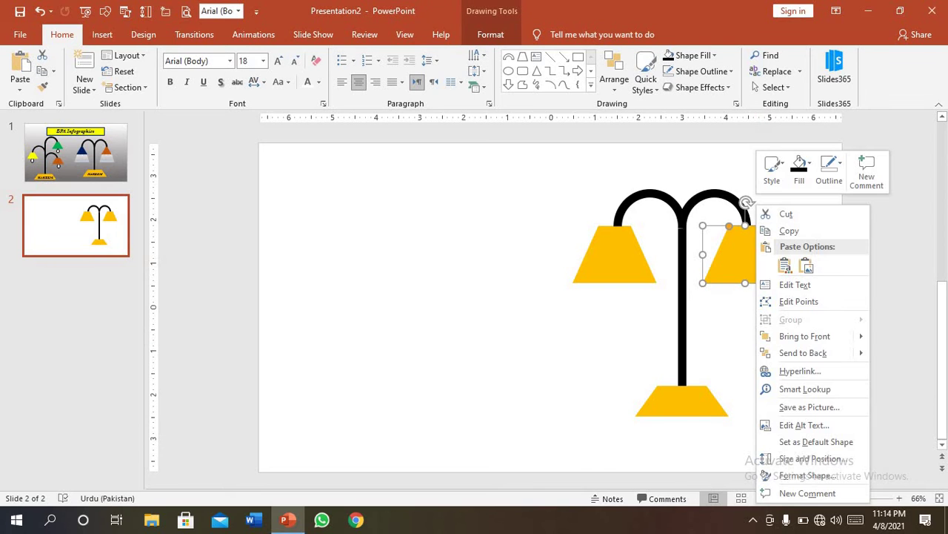
{"action": "left_click", "coordinate": [799, 169]}
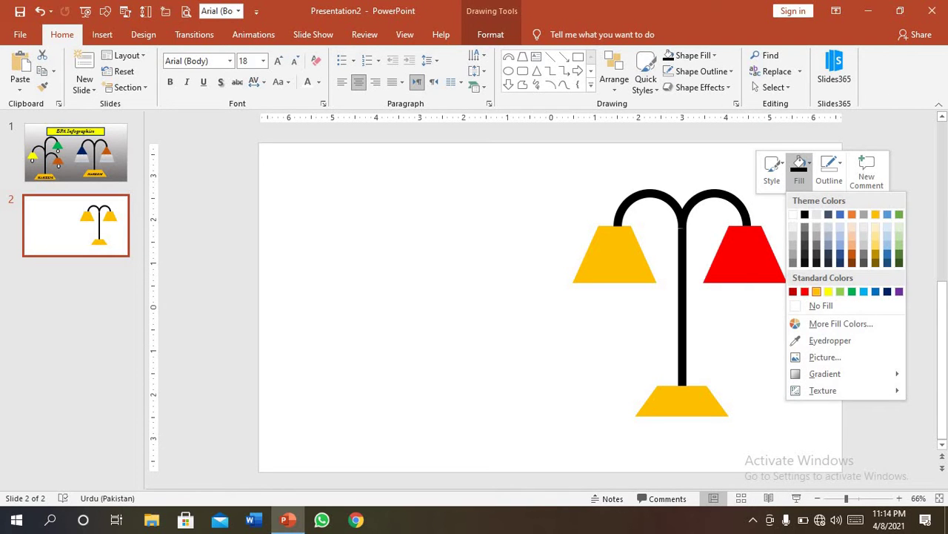
{"action": "left_click", "coordinate": [804, 291]}
{"action": "left_click", "coordinate": [615, 252]}
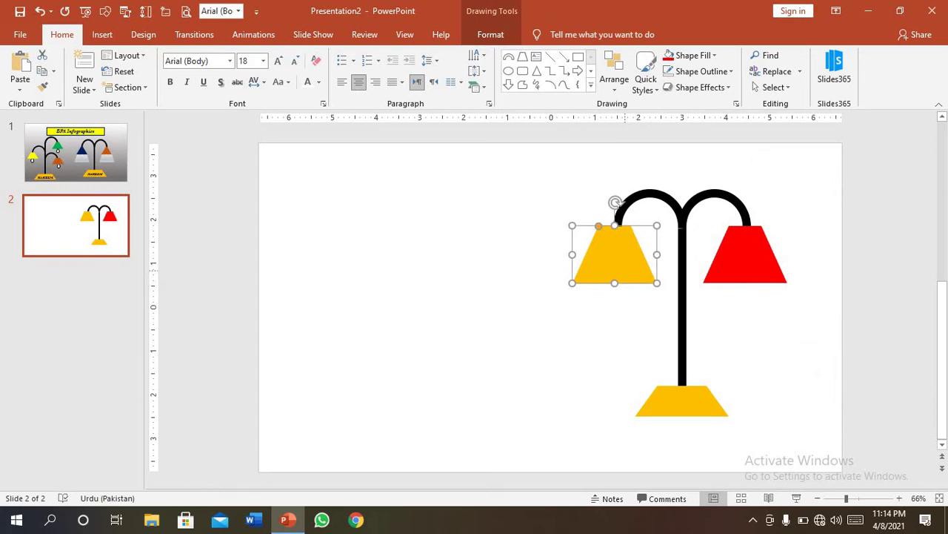
{"action": "right_click", "coordinate": [630, 252]}
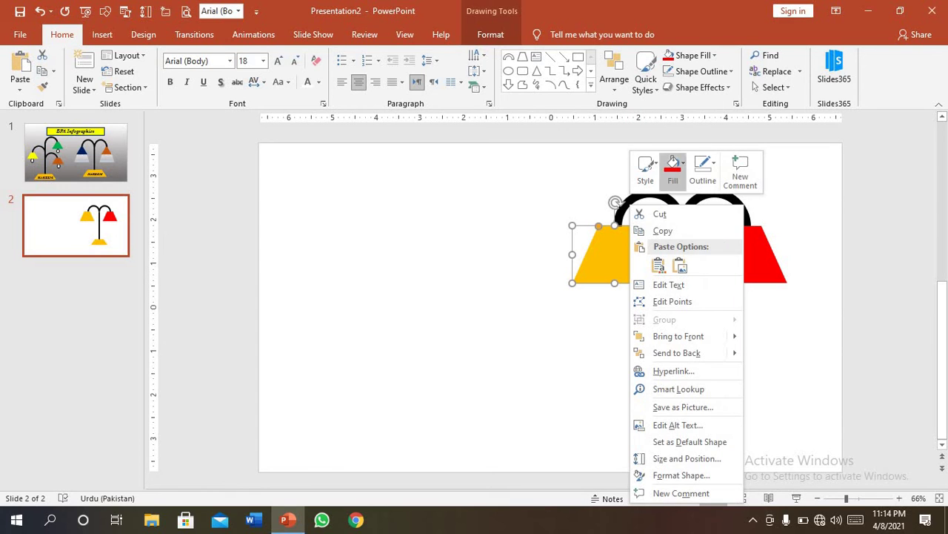
{"action": "left_click", "coordinate": [673, 169]}
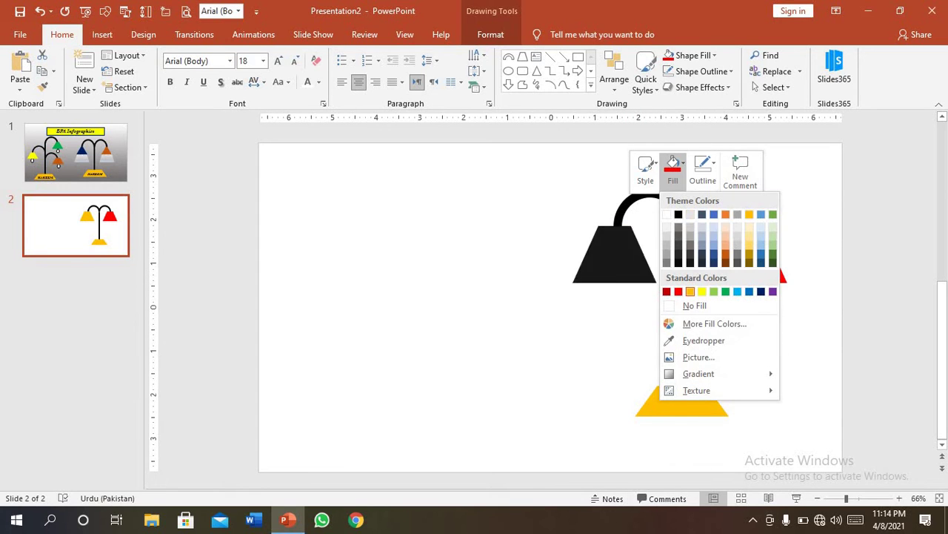
{"action": "left_click", "coordinate": [726, 291]}
{"action": "key", "text": "Escape"}
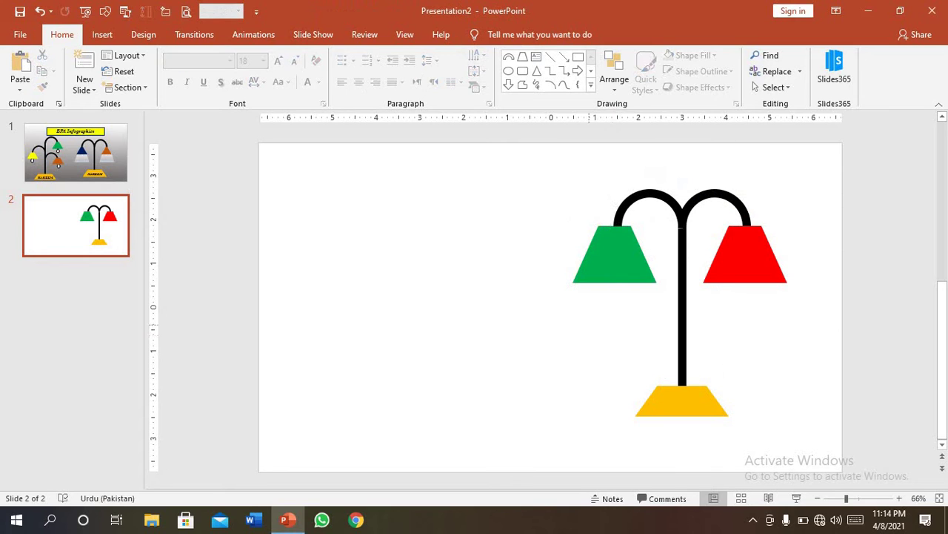
Step: Nudge the green and red shades so they hang level under their arcs
{"action": "left_click_drag", "start_coordinate": [613, 252], "coordinate": [621, 252]}
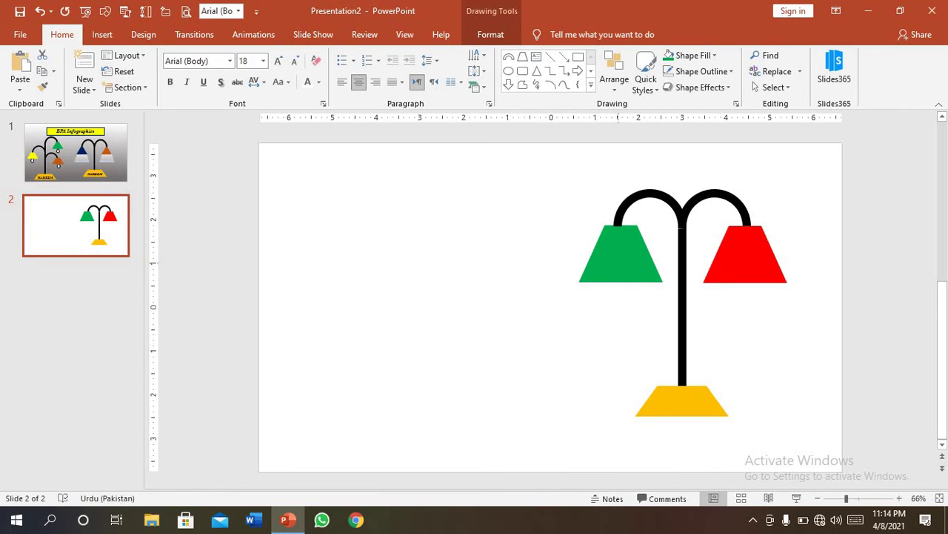
{"action": "left_click", "coordinate": [621, 252]}
{"action": "key", "text": "Escape"}
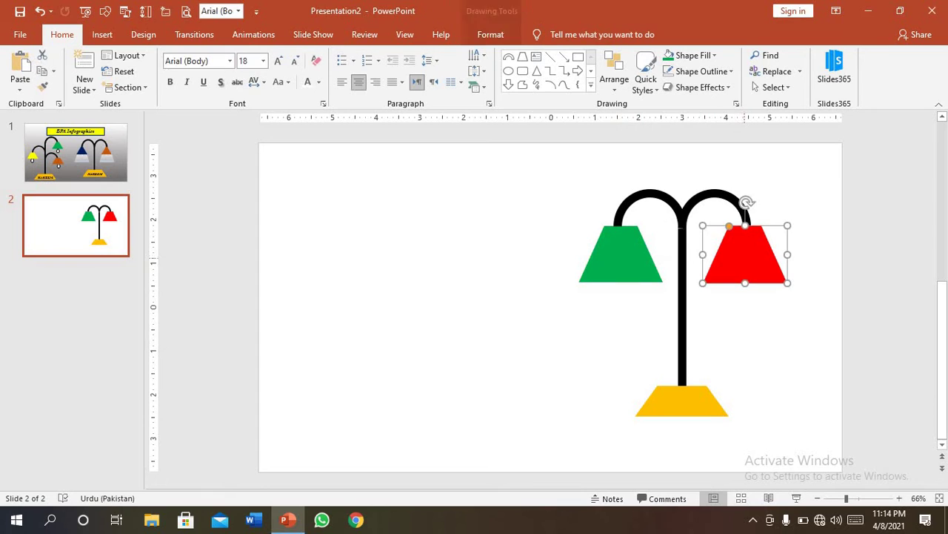
{"action": "left_click", "coordinate": [745, 259]}
{"action": "left_click_drag", "start_coordinate": [746, 260], "coordinate": [747, 260]}
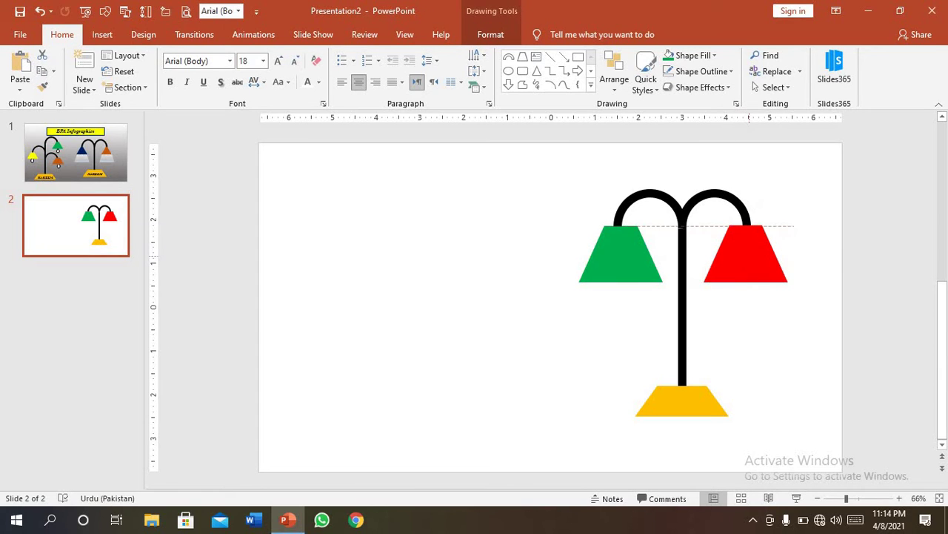
{"action": "key", "text": "Escape"}
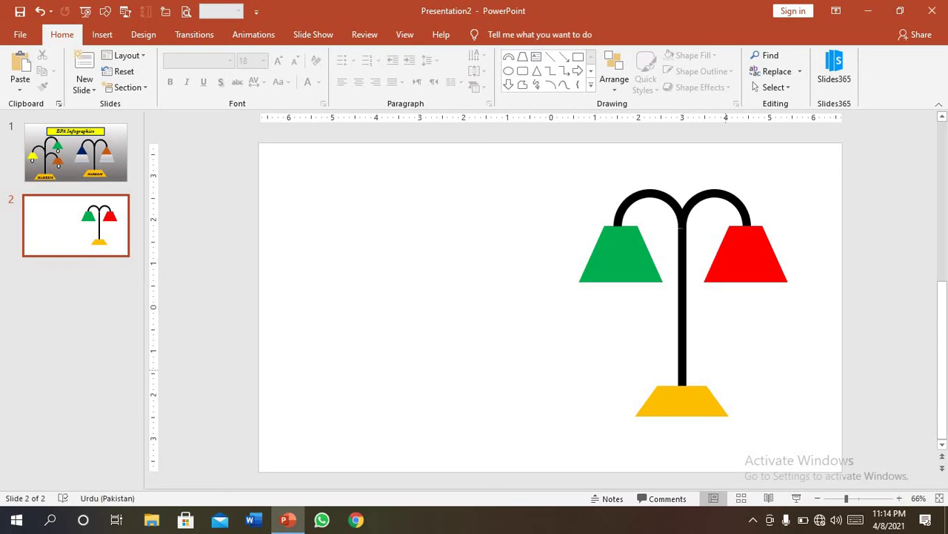
Step: Shorten the vertical pole and centre the yellow base beneath its bottom end
{"action": "key", "text": "Tab"}
{"action": "key", "text": "Tab"}
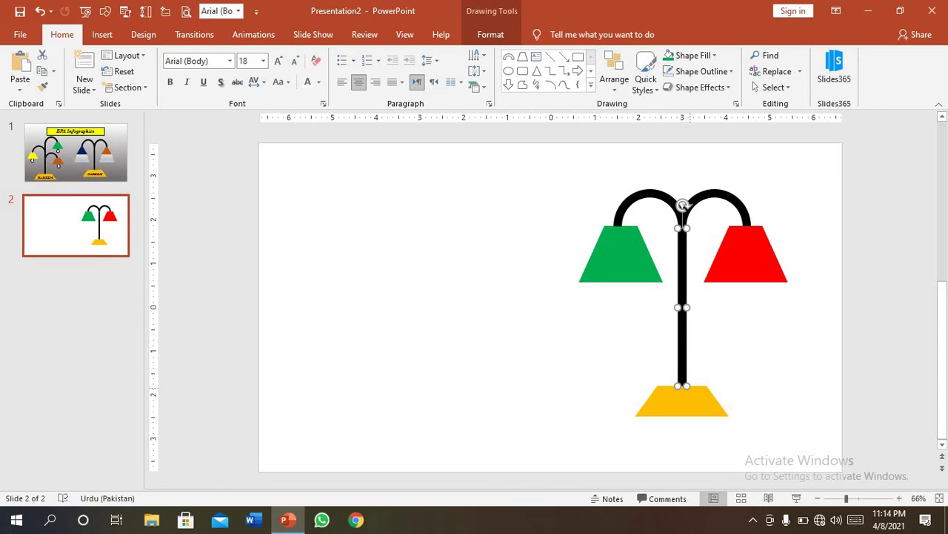
{"action": "left_click_drag", "start_coordinate": [682, 386], "coordinate": [682, 366]}
{"action": "key", "text": "Escape"}
{"action": "mouse_move", "coordinate": [682, 400]}
{"action": "left_mouse_down"}
{"action": "mouse_move", "coordinate": [683, 381]}
{"action": "mouse_move", "coordinate": [742, 398]}
{"action": "left_mouse_up"}
{"action": "left_click_drag", "start_coordinate": [689, 383], "coordinate": [687, 383]}
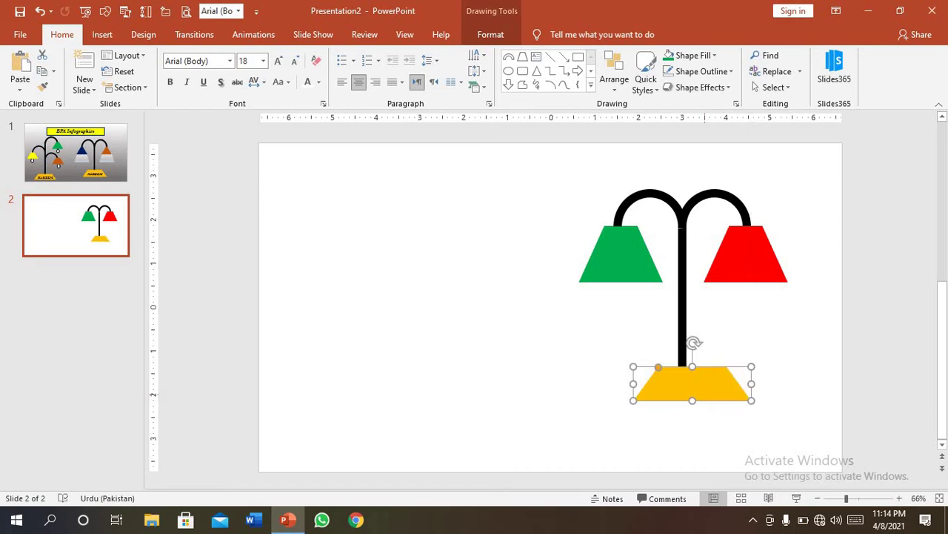
{"action": "left_click_drag", "start_coordinate": [687, 343], "coordinate": [674, 343]}
{"action": "left_click_drag", "start_coordinate": [678, 384], "coordinate": [683, 384]}
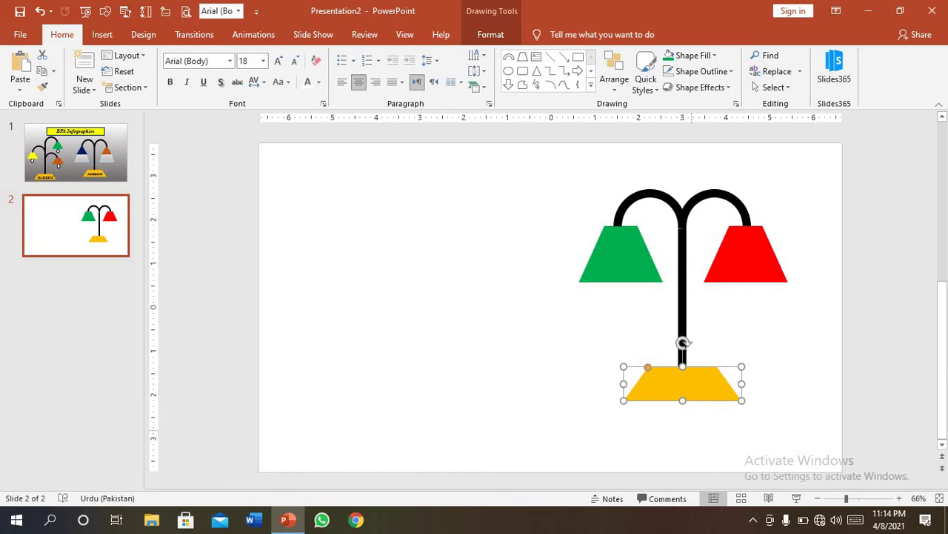
{"action": "key", "text": "Escape"}
Step: Type the label 'Hakeem' on the yellow base
{"action": "left_click", "coordinate": [683, 383]}
{"action": "type", "text": "H"}
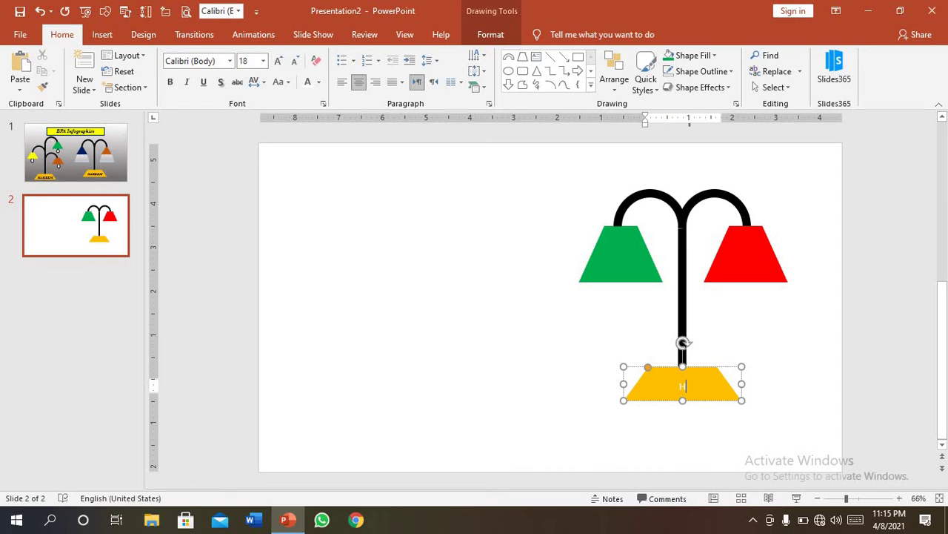
{"action": "type", "text": "aje"}
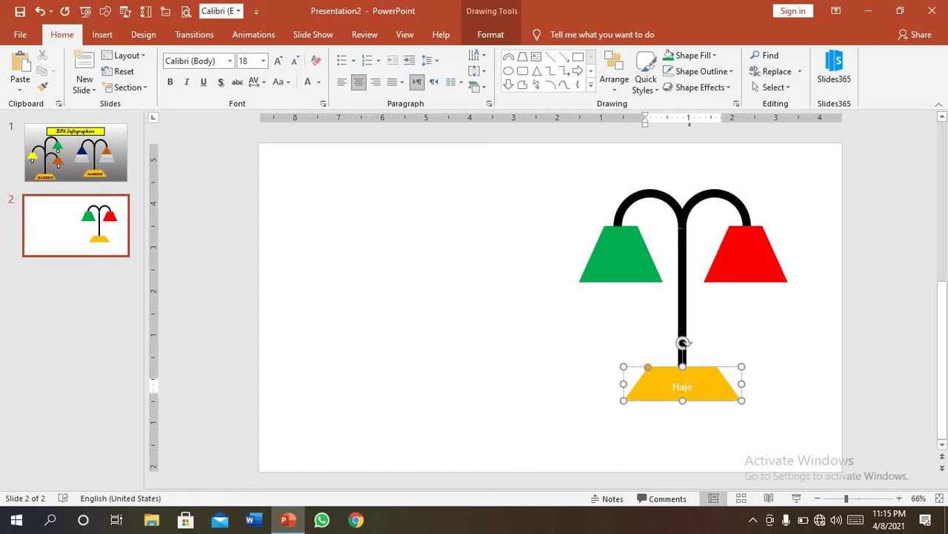
{"action": "key", "text": "BackSpace"}
{"action": "key", "text": "BackSpace"}
{"action": "type", "text": "keem"}
Step: Make the Hakeem label bold, then reselect its text
{"action": "key", "text": "ctrl+a"}
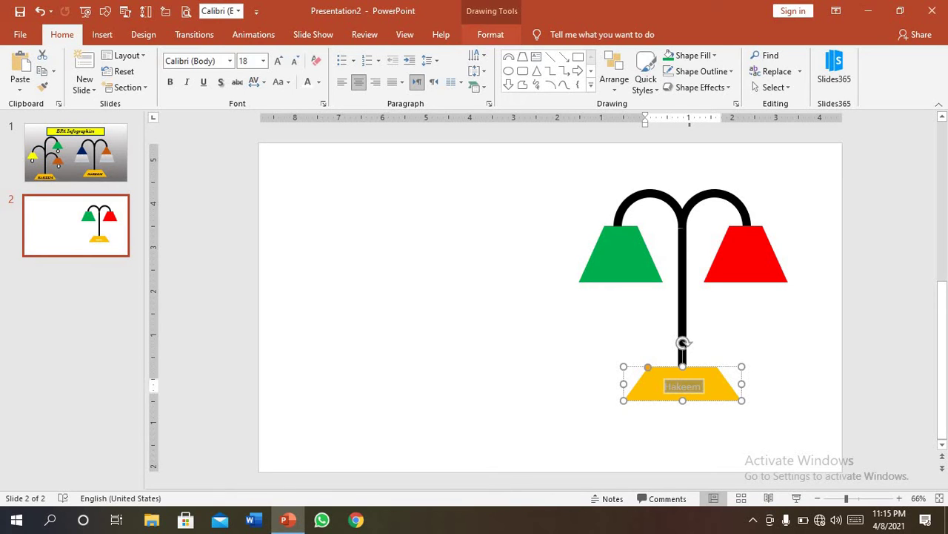
{"action": "left_click", "coordinate": [491, 34]}
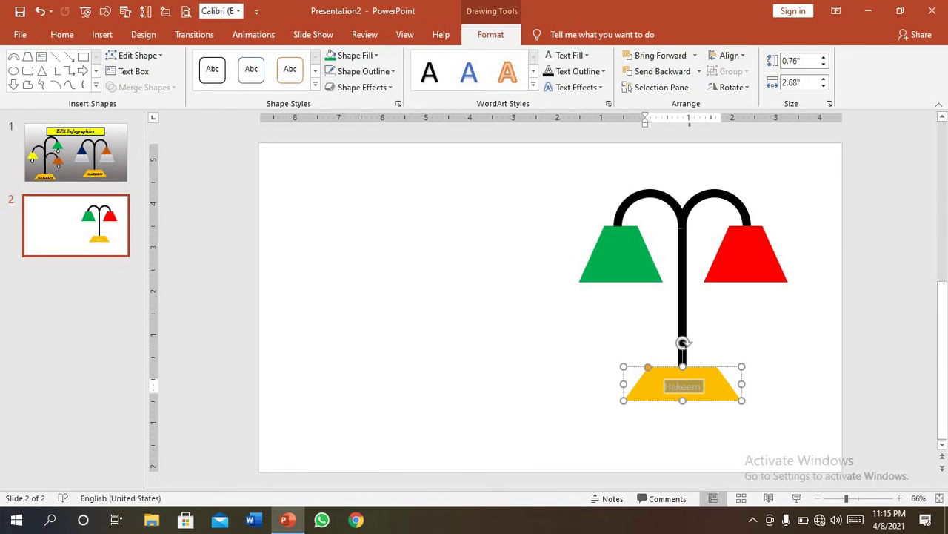
{"action": "left_click", "coordinate": [103, 34]}
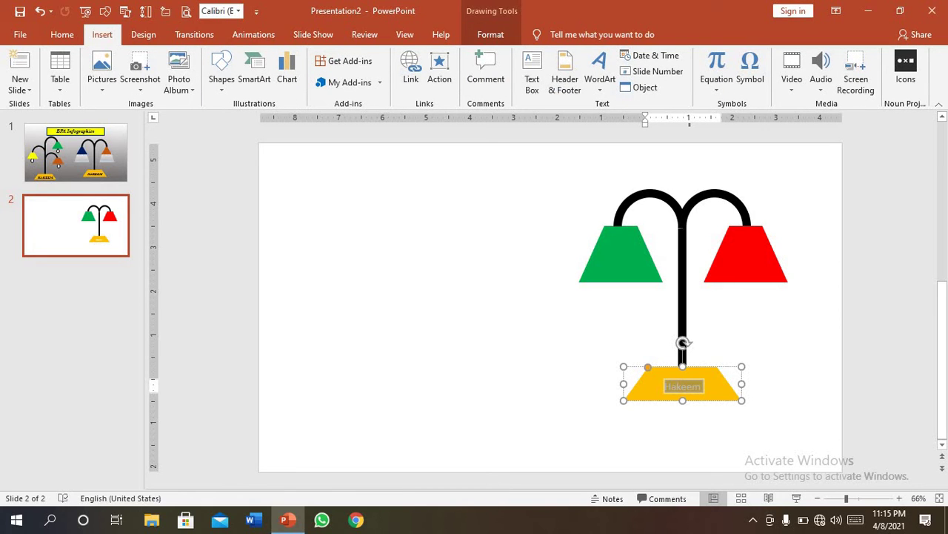
{"action": "right_click", "coordinate": [683, 385]}
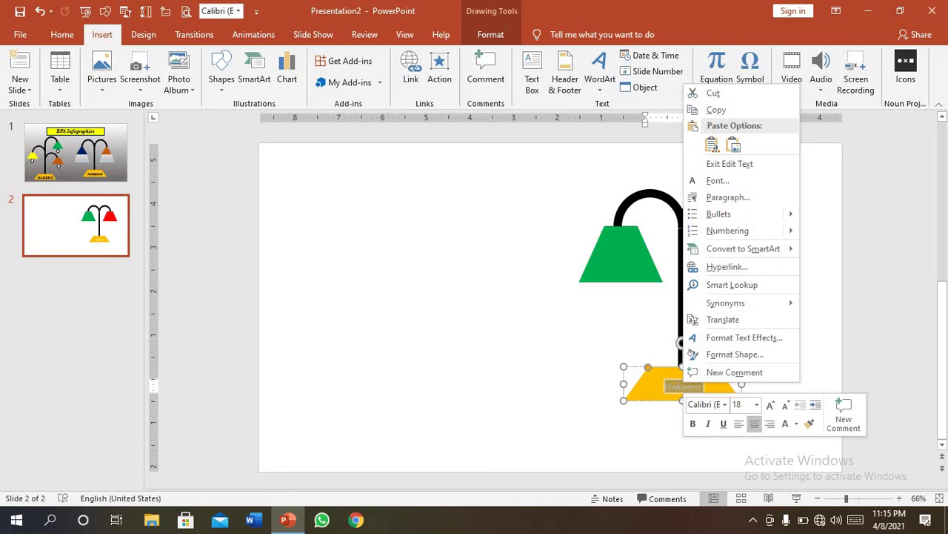
{"action": "left_click", "coordinate": [693, 423]}
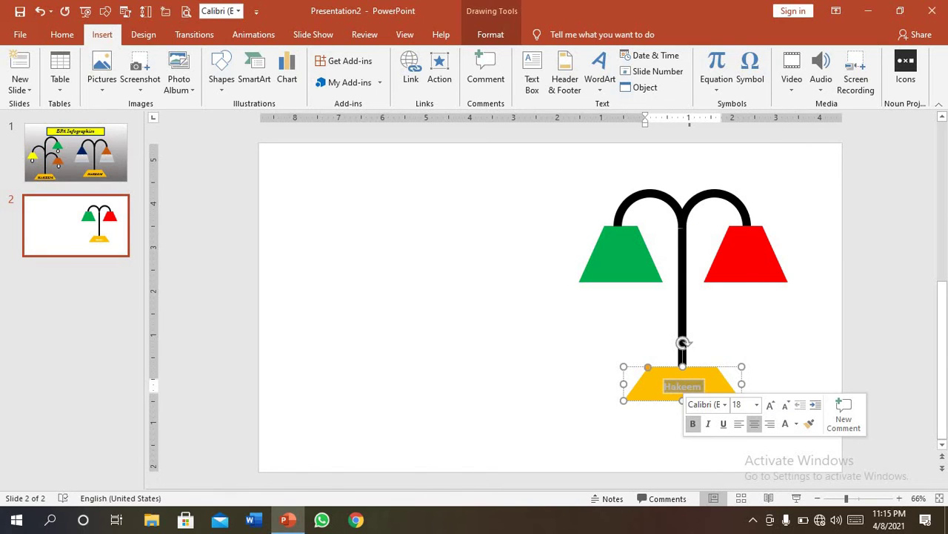
{"action": "key", "text": "Escape"}
{"action": "key", "text": "Escape"}
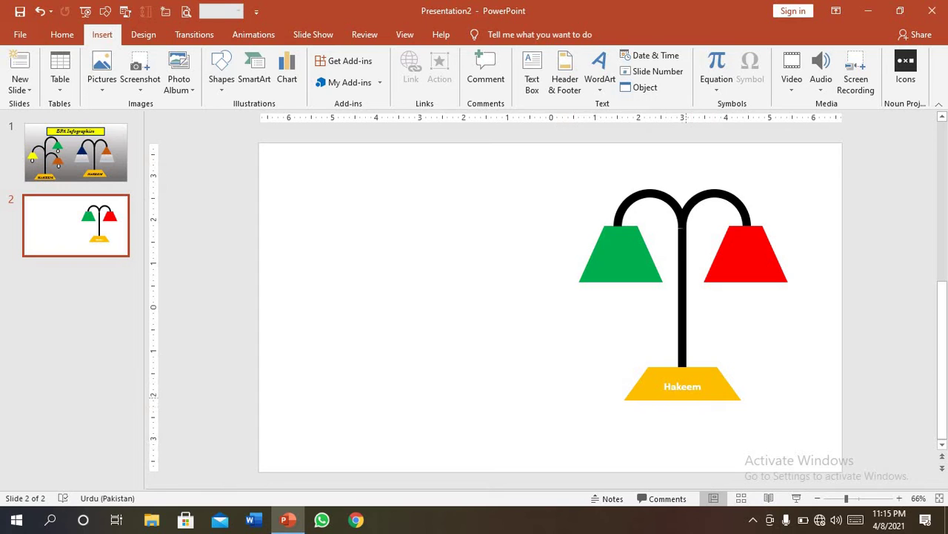
{"action": "left_click", "coordinate": [687, 386]}
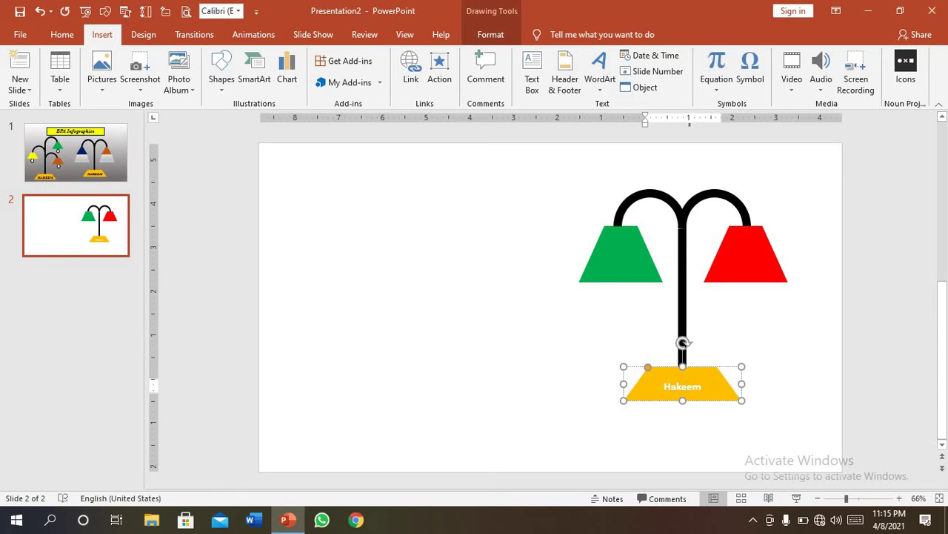
{"action": "key", "text": "ctrl+a"}
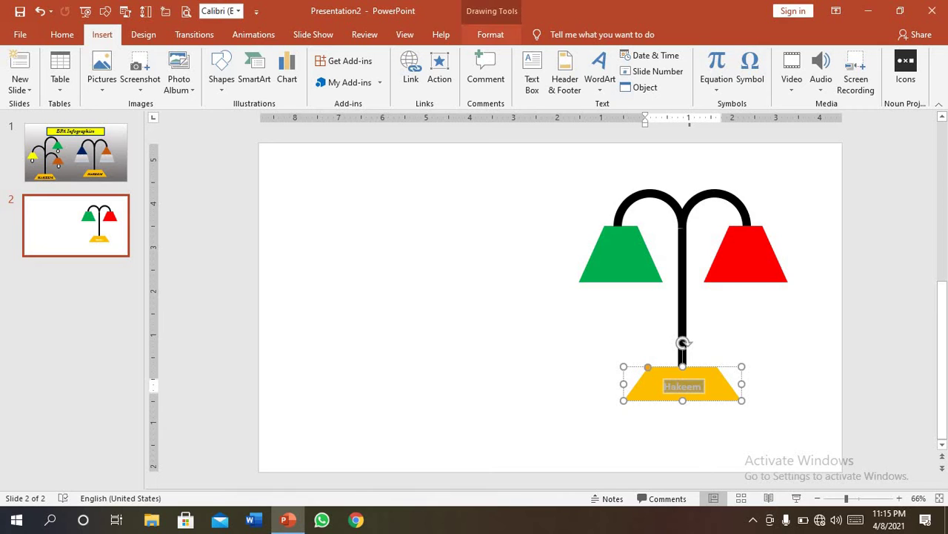
{"action": "left_click", "coordinate": [490, 34]}
Step: Colour the Hakeem label black, apply the Jameel font and set it to 36 pt
{"action": "left_click", "coordinate": [574, 54]}
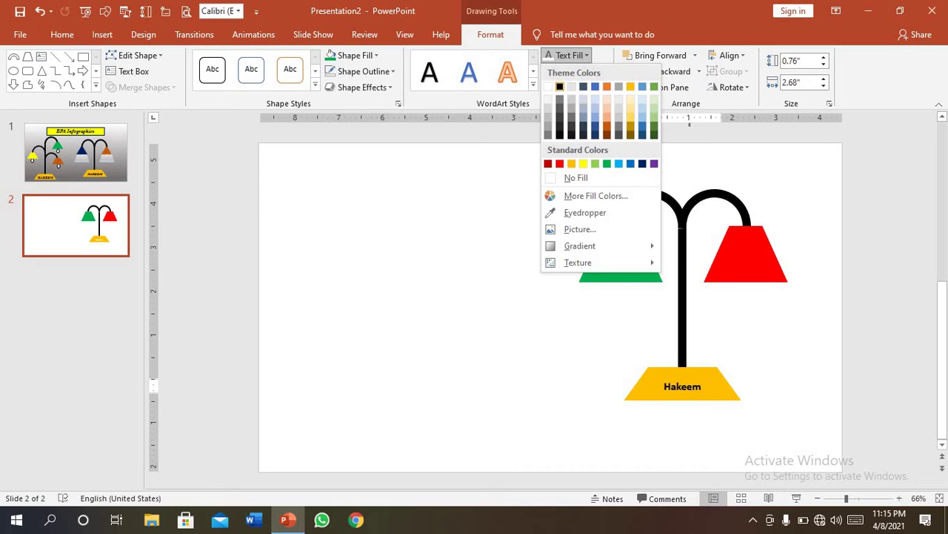
{"action": "left_click", "coordinate": [560, 87]}
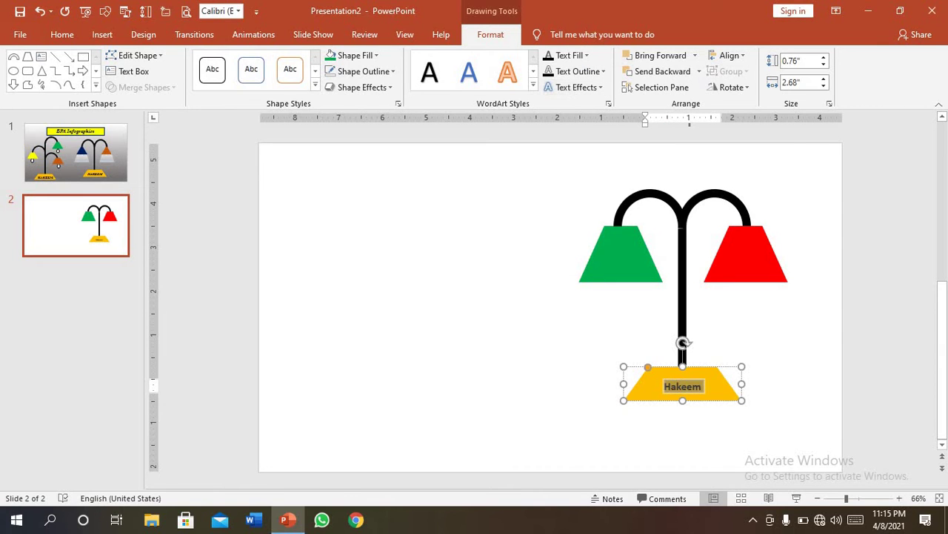
{"action": "right_click", "coordinate": [675, 390]}
{"action": "left_click", "coordinate": [697, 405]}
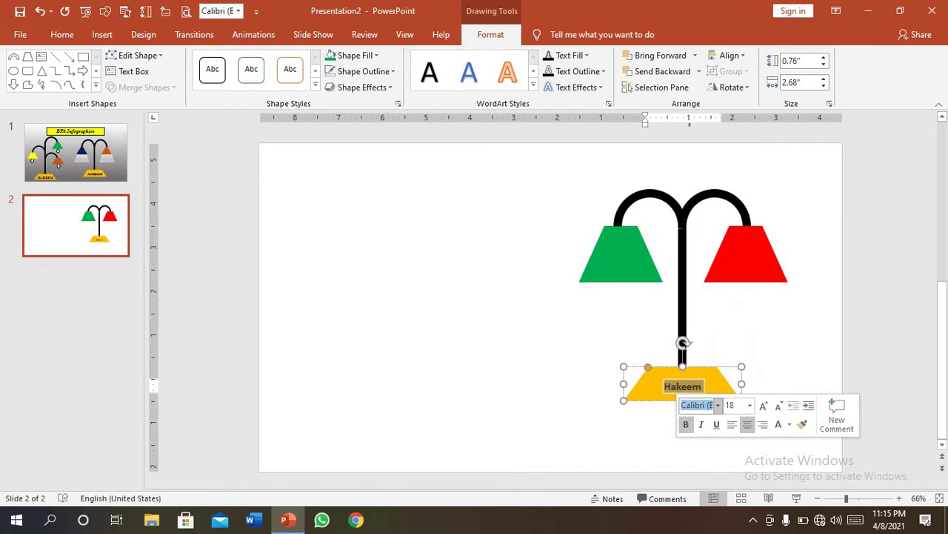
{"action": "type", "text": "Jameel N"}
{"action": "key", "text": "Return"}
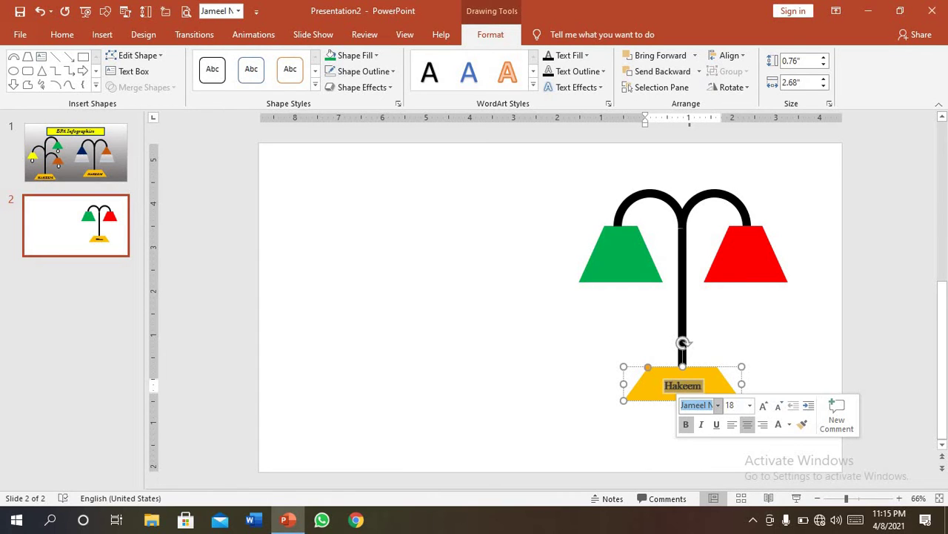
{"action": "left_click", "coordinate": [750, 404]}
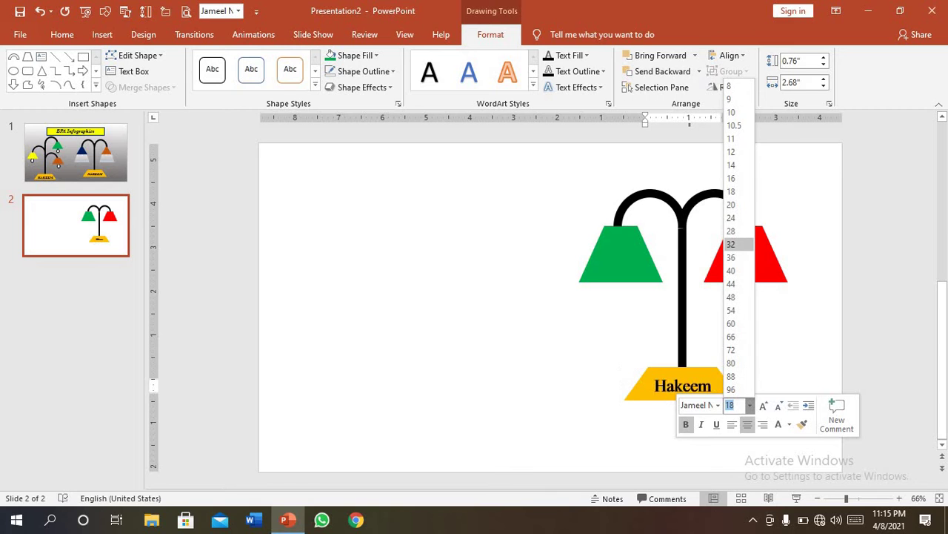
{"action": "left_click", "coordinate": [731, 257]}
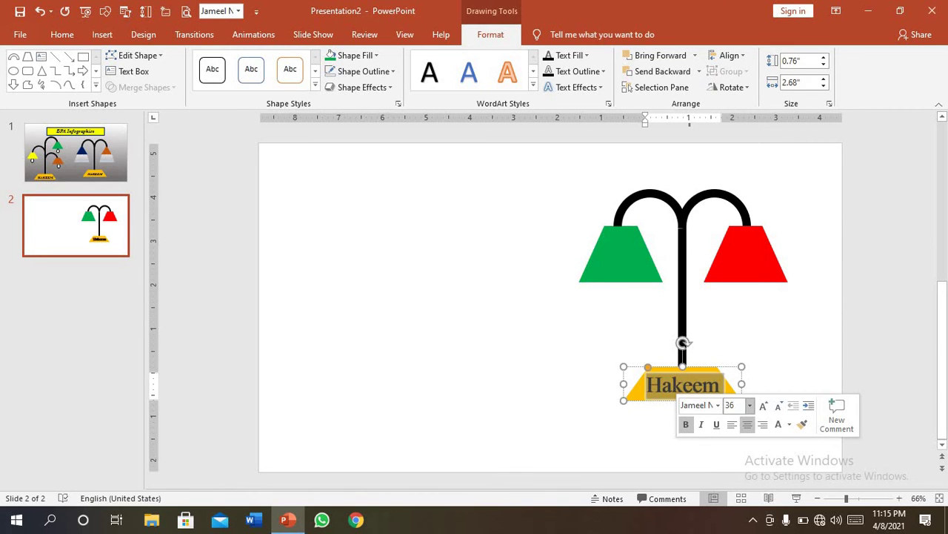
{"action": "left_click", "coordinate": [482, 333]}
{"action": "left_click", "coordinate": [621, 252]}
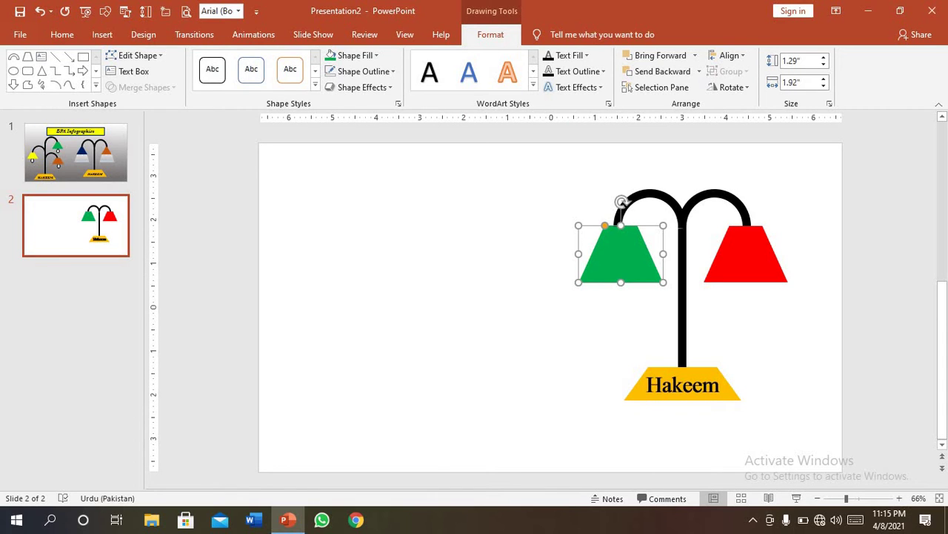
Step: Draw a blue circle left of the lamp and stack a trapezoid on its top
{"action": "left_click", "coordinate": [13, 72]}
{"action": "mouse_move", "coordinate": [294, 215]}
{"action": "left_mouse_down"}
{"action": "mouse_move", "coordinate": [349, 268]}
{"action": "mouse_move", "coordinate": [350, 281]}
{"action": "left_mouse_up"}
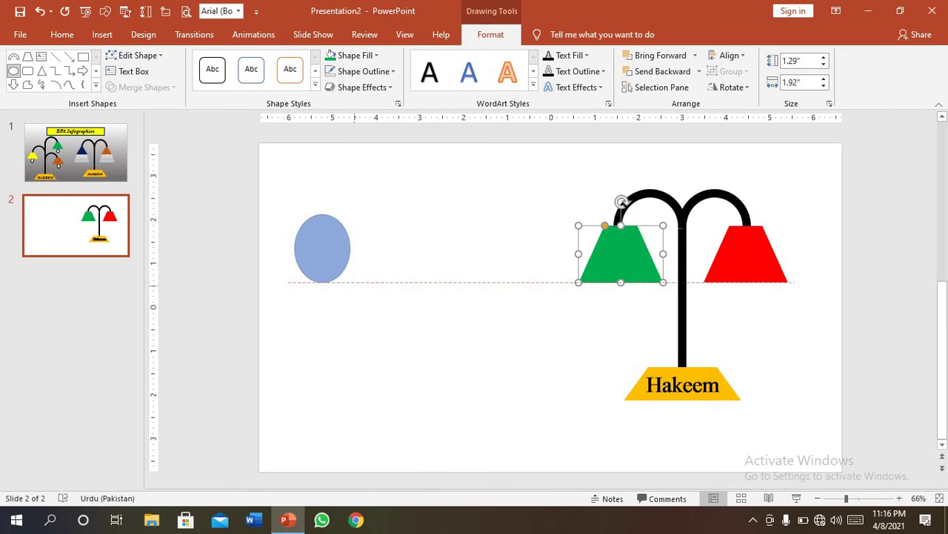
{"action": "left_click_drag", "start_coordinate": [323, 248], "coordinate": [366, 264]}
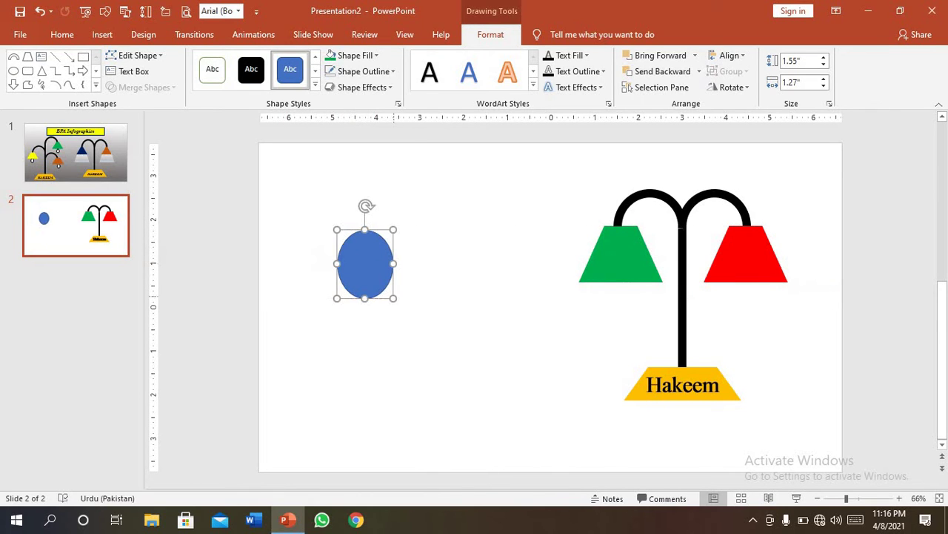
{"action": "left_click_drag", "start_coordinate": [392, 298], "coordinate": [392, 282]}
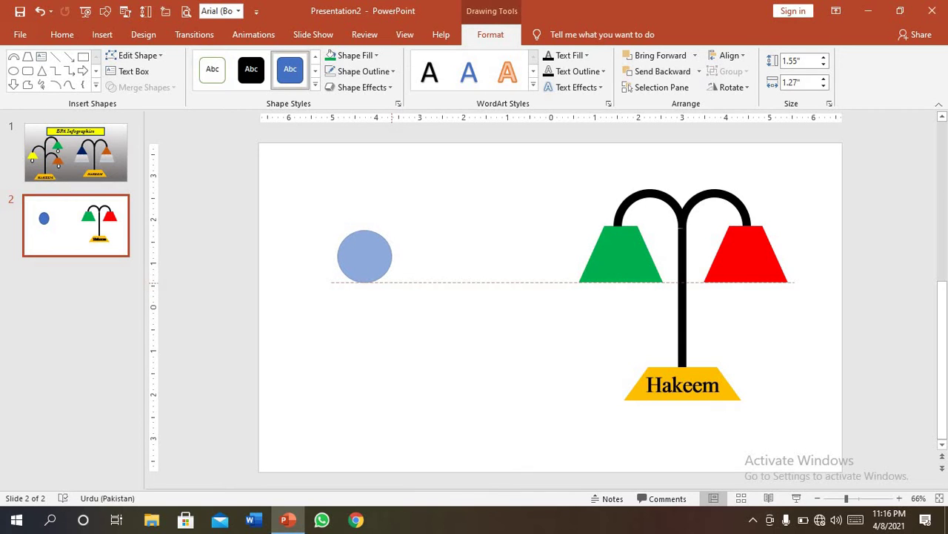
{"action": "key", "text": "Escape"}
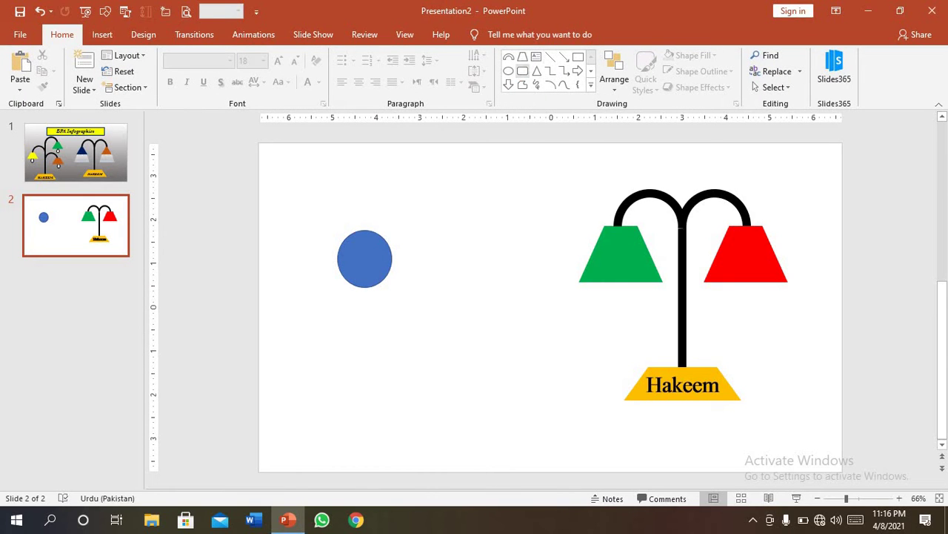
{"action": "left_click", "coordinate": [523, 56]}
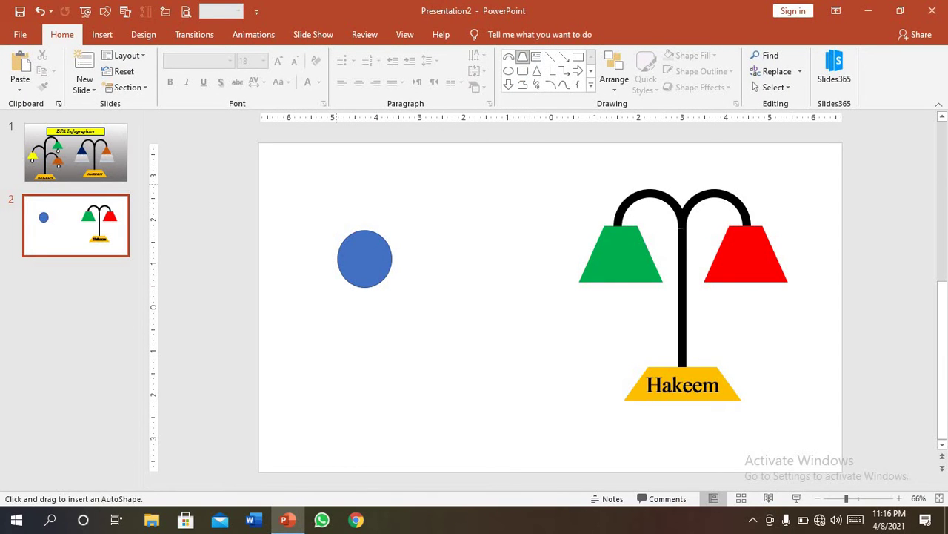
{"action": "left_click_drag", "start_coordinate": [338, 182], "coordinate": [392, 225]}
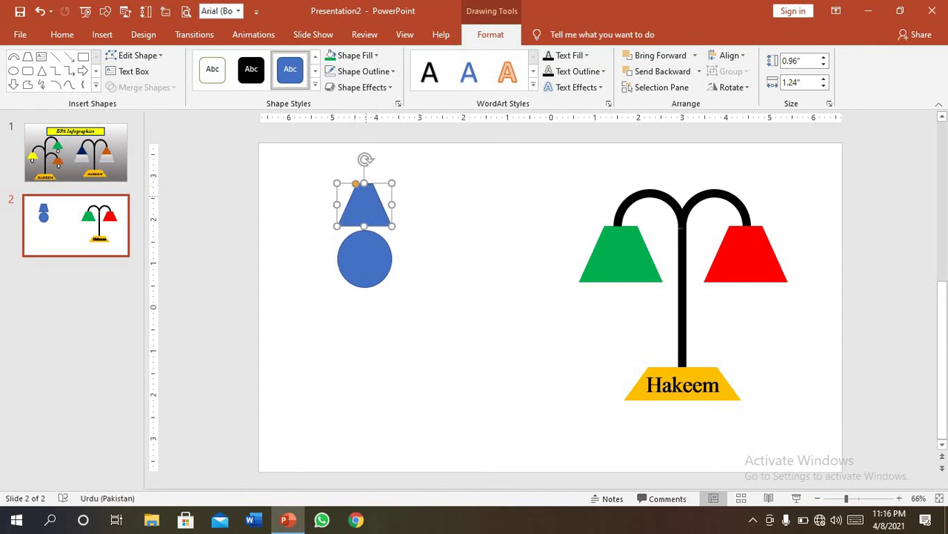
{"action": "mouse_move", "coordinate": [365, 204]}
{"action": "left_mouse_down"}
{"action": "mouse_move", "coordinate": [371, 226]}
{"action": "mouse_move", "coordinate": [357, 219]}
{"action": "mouse_move", "coordinate": [345, 238]}
{"action": "left_mouse_up"}
{"action": "key", "text": "Escape"}
{"action": "key", "text": "Escape"}
{"action": "key", "text": "Escape"}
{"action": "key", "text": "Escape"}
Step: Set No Outline on both the trapezoid and the circle, nudging the top piece into place
{"action": "right_click", "coordinate": [362, 207]}
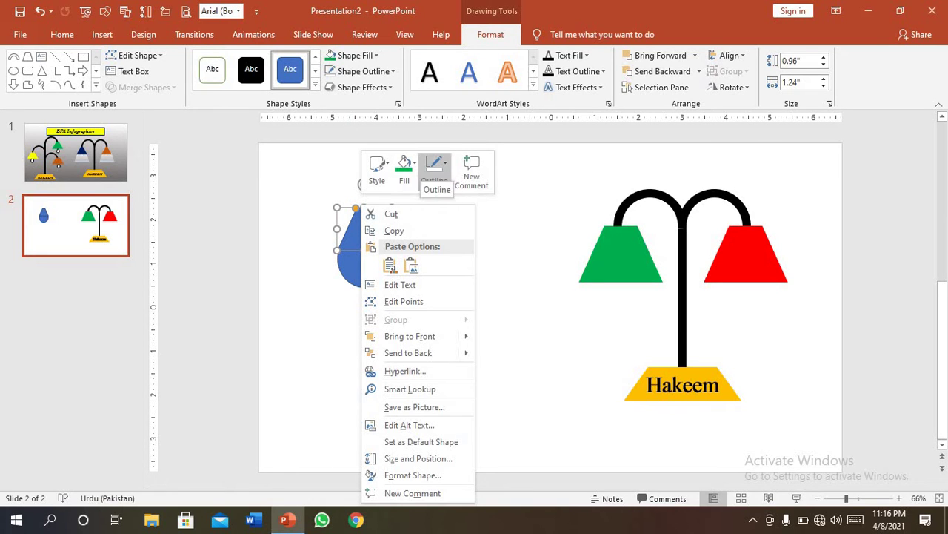
{"action": "left_click", "coordinate": [434, 169]}
{"action": "left_click", "coordinate": [461, 306]}
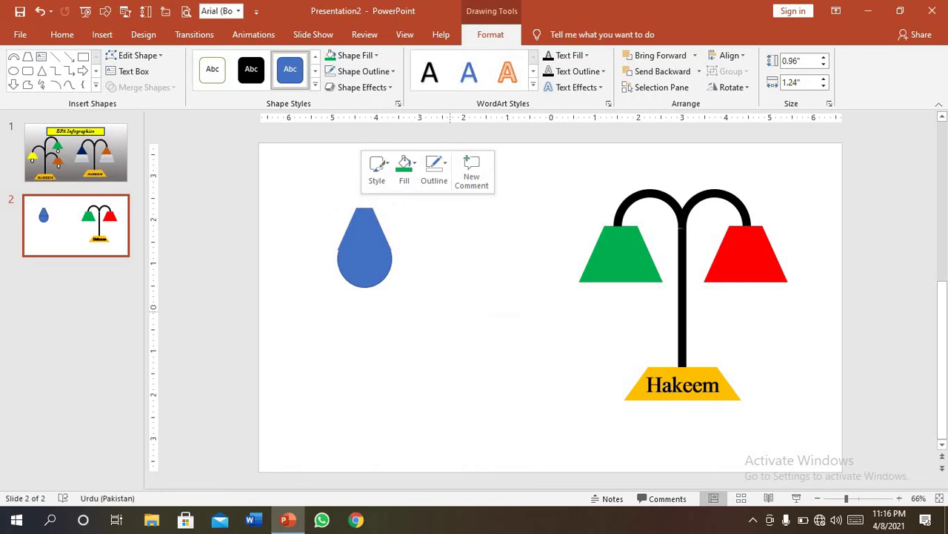
{"action": "left_click", "coordinate": [364, 222]}
{"action": "right_click", "coordinate": [366, 208]}
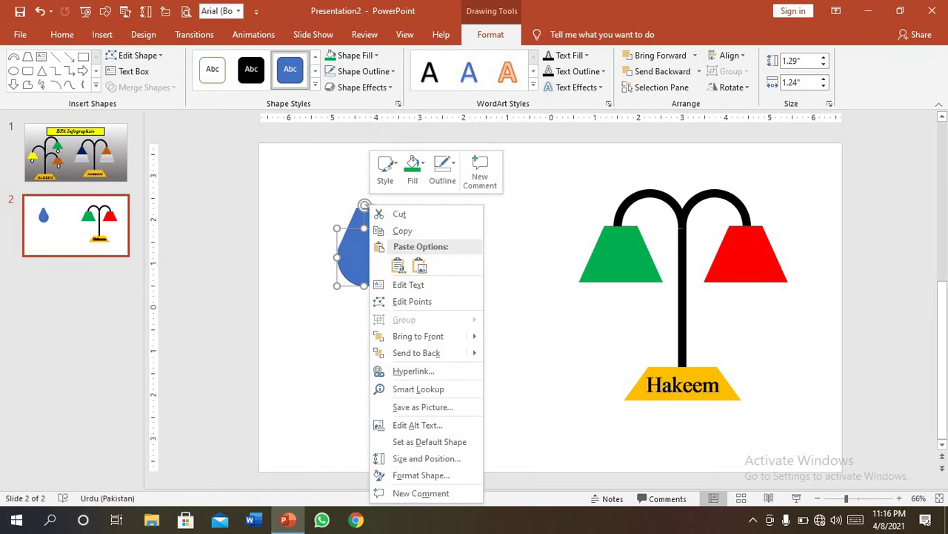
{"action": "left_click", "coordinate": [442, 170]}
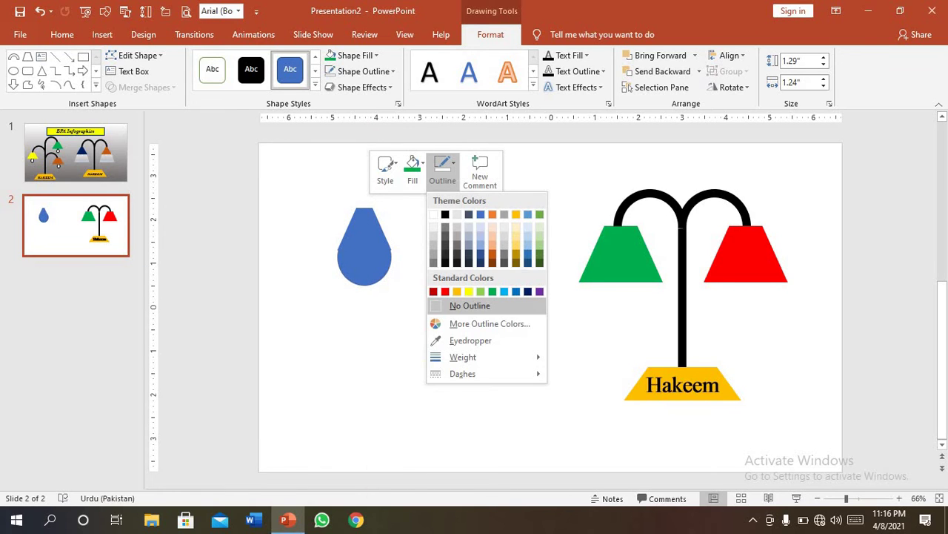
{"action": "left_click", "coordinate": [470, 305]}
{"action": "left_click", "coordinate": [406, 182]}
{"action": "left_click_drag", "start_coordinate": [364, 237], "coordinate": [364, 239]}
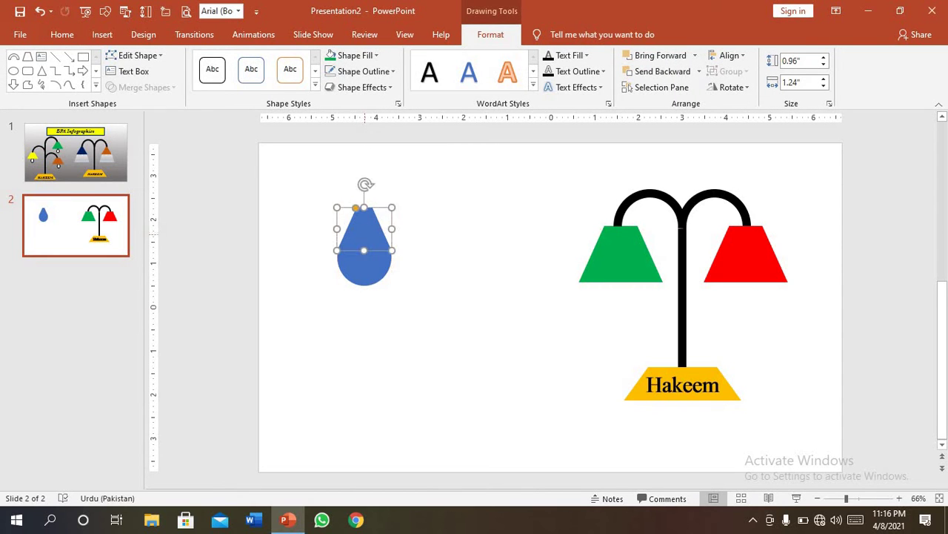
{"action": "key", "text": "Escape"}
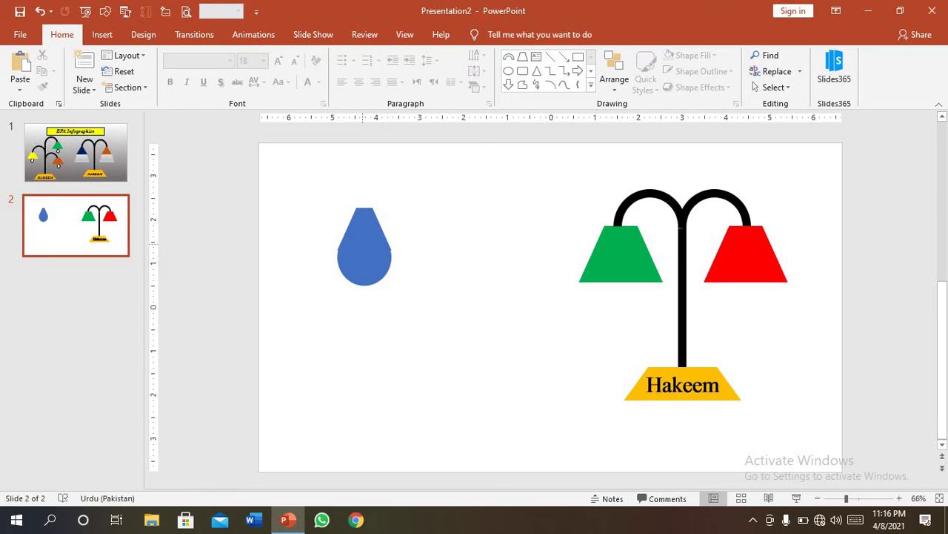
Step: Reposition the blue drop piece level with the lamp shades
{"action": "left_click", "coordinate": [364, 248]}
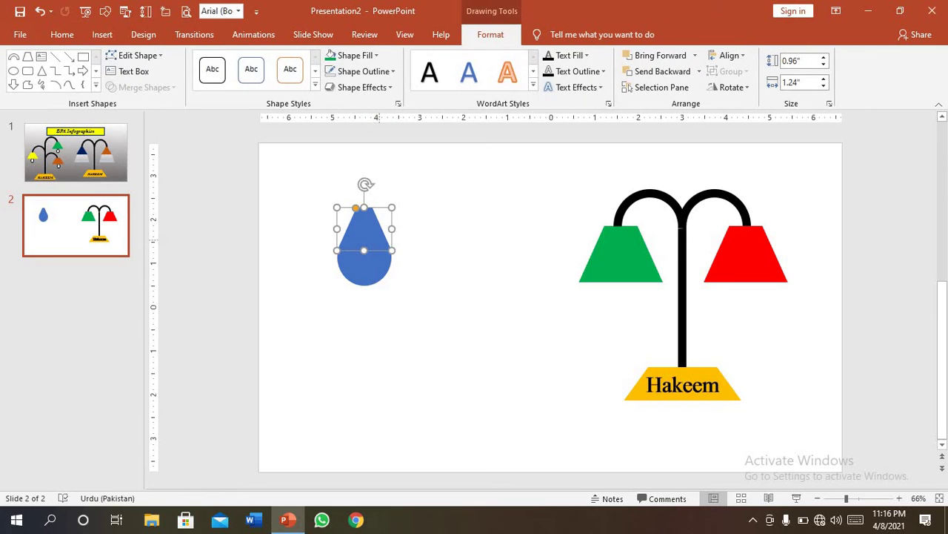
{"action": "left_click_drag", "start_coordinate": [364, 248], "coordinate": [371, 249]}
{"action": "key", "text": "Escape"}
{"action": "left_click", "coordinate": [365, 249]}
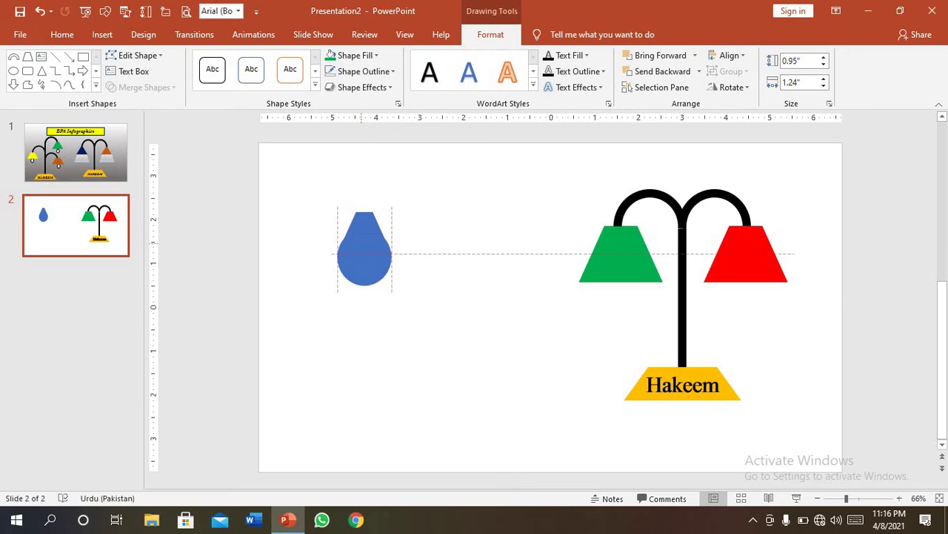
{"action": "left_click_drag", "start_coordinate": [364, 248], "coordinate": [364, 248]}
{"action": "left_click", "coordinate": [474, 355]}
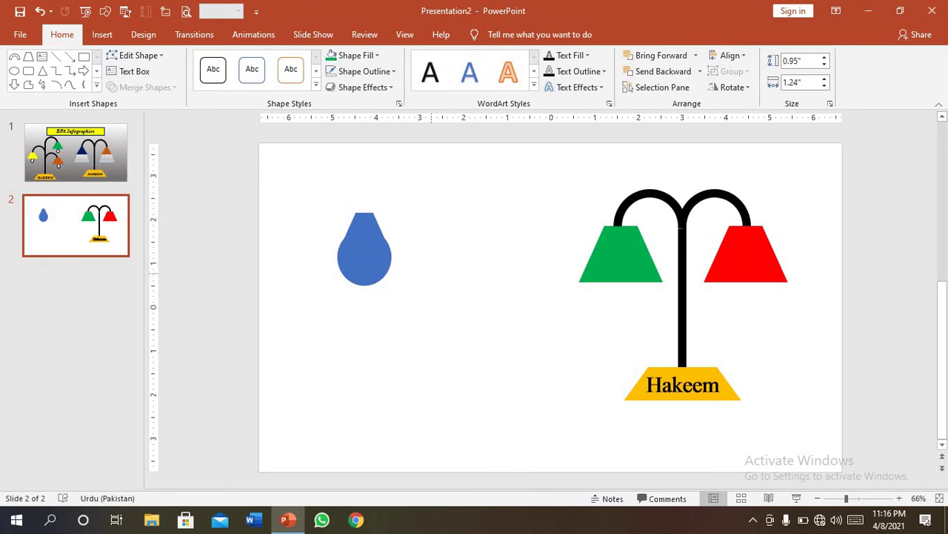
Step: Union the circle and the trapezoid into a single 1.67" by 1.24" bulb shape
{"action": "left_click", "coordinate": [363, 252]}
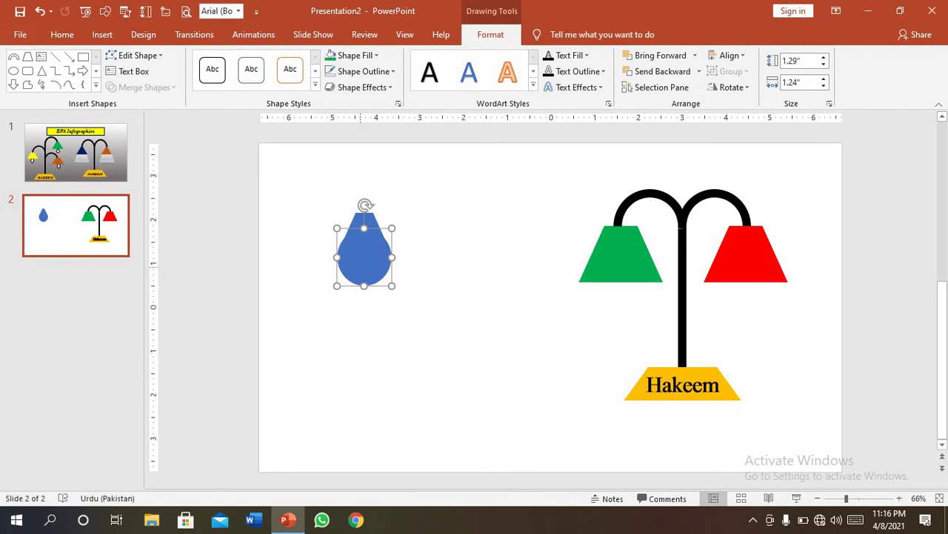
{"action": "left_click", "coordinate": [364, 219], "text": "shift"}
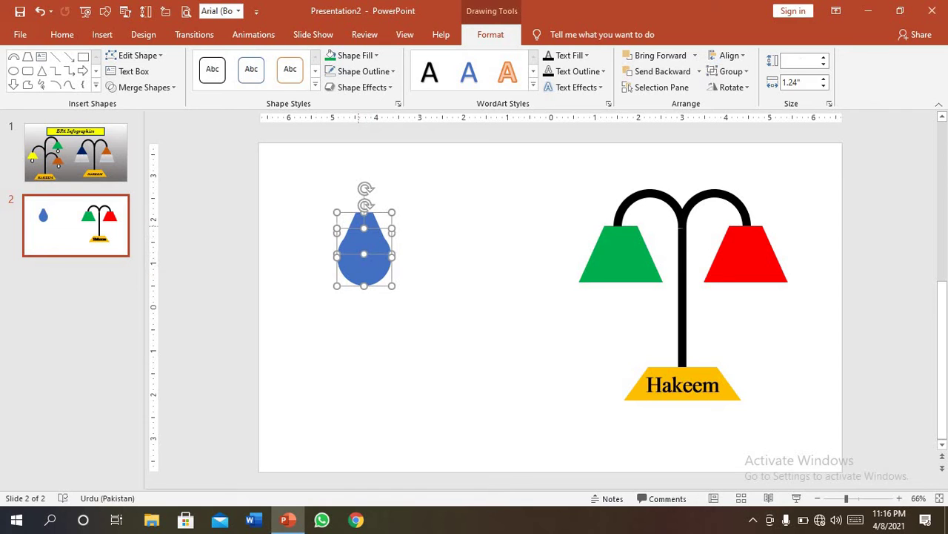
{"action": "left_click", "coordinate": [141, 86]}
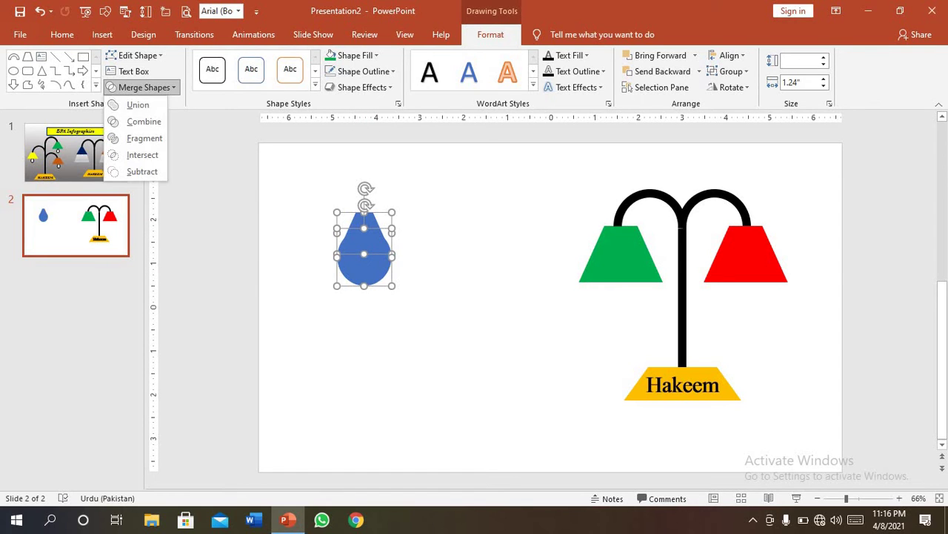
{"action": "left_click", "coordinate": [137, 104]}
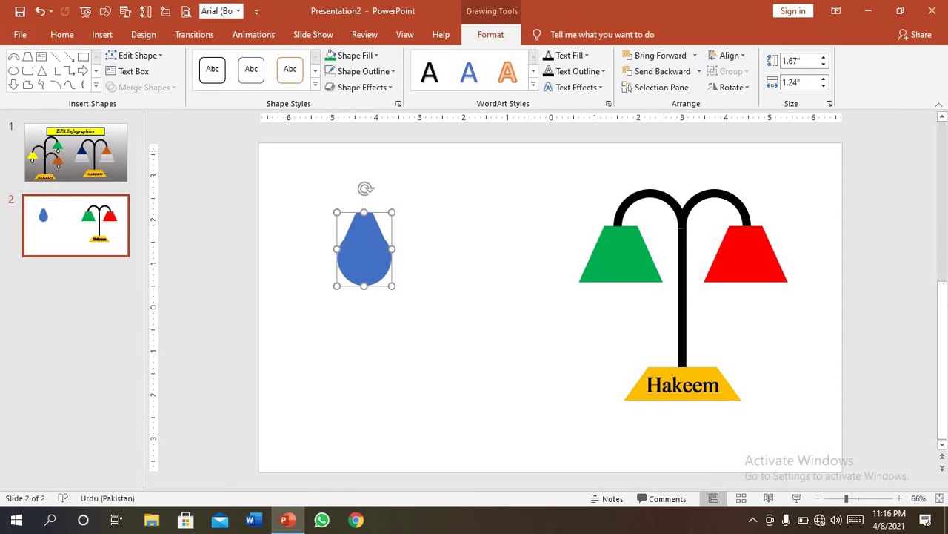
{"action": "left_click", "coordinate": [371, 182]}
{"action": "left_click", "coordinate": [370, 261]}
Step: Give the bulb a black outline and No Fill
{"action": "right_click", "coordinate": [370, 258]}
{"action": "key", "text": "Escape"}
{"action": "right_click", "coordinate": [366, 222]}
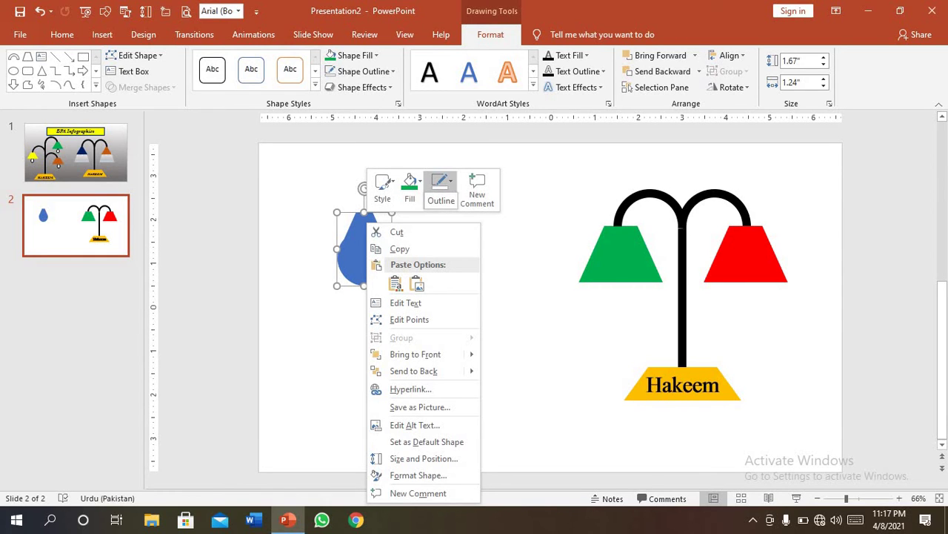
{"action": "left_click", "coordinate": [440, 186]}
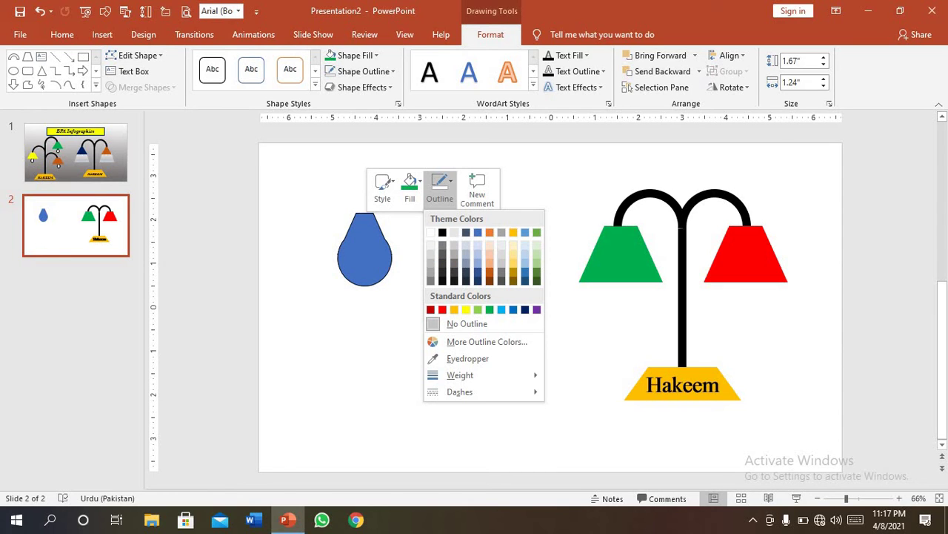
{"action": "left_click", "coordinate": [439, 189]}
{"action": "left_click", "coordinate": [410, 187]}
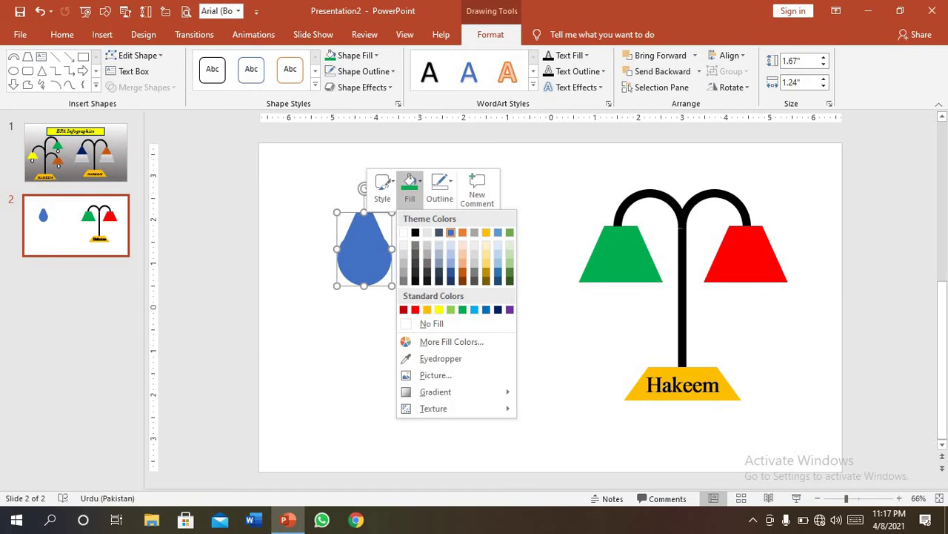
{"action": "key", "text": "Escape"}
{"action": "right_click", "coordinate": [362, 220]}
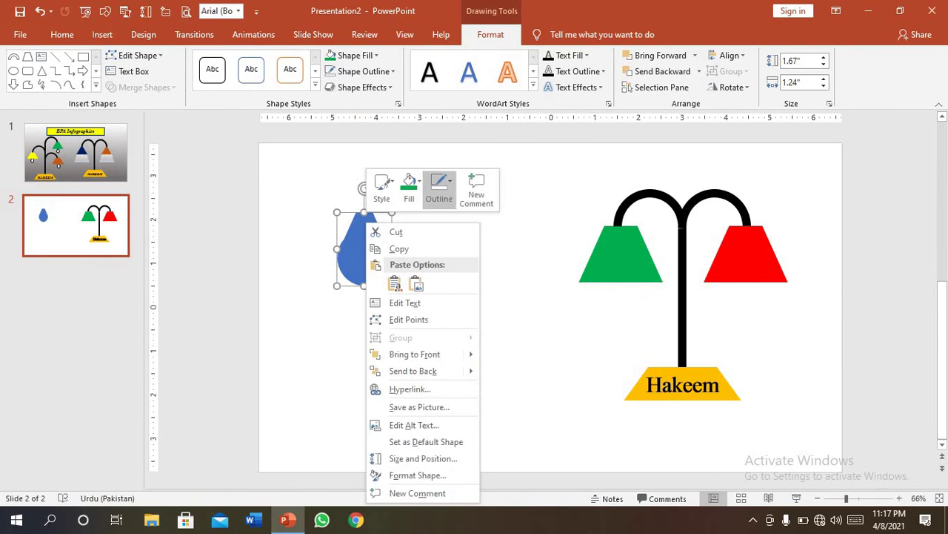
{"action": "left_click", "coordinate": [440, 189]}
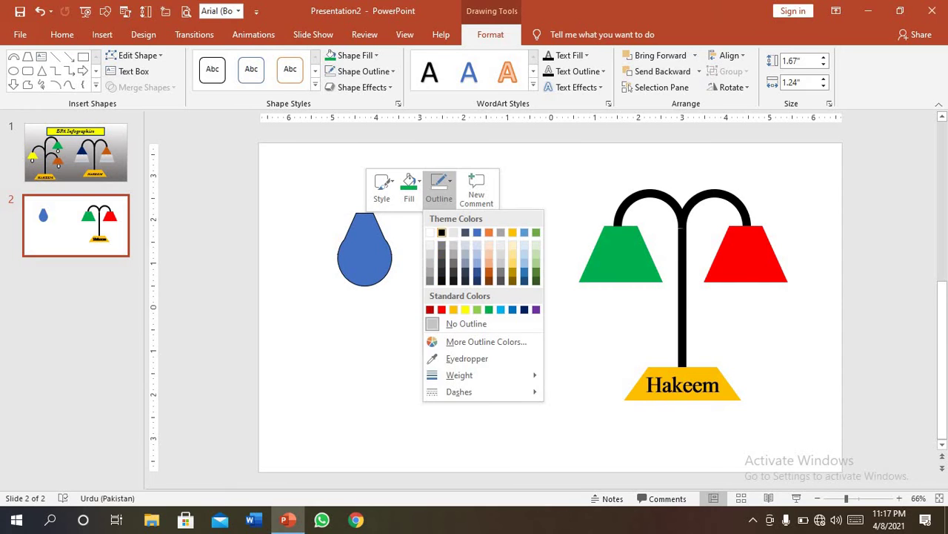
{"action": "left_click", "coordinate": [441, 232]}
{"action": "left_click", "coordinate": [409, 189]}
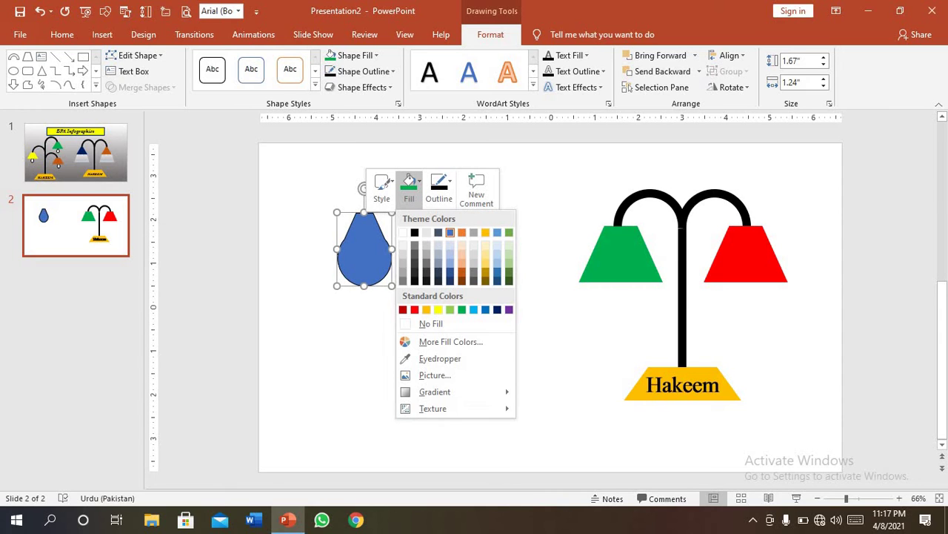
{"action": "left_click", "coordinate": [430, 324]}
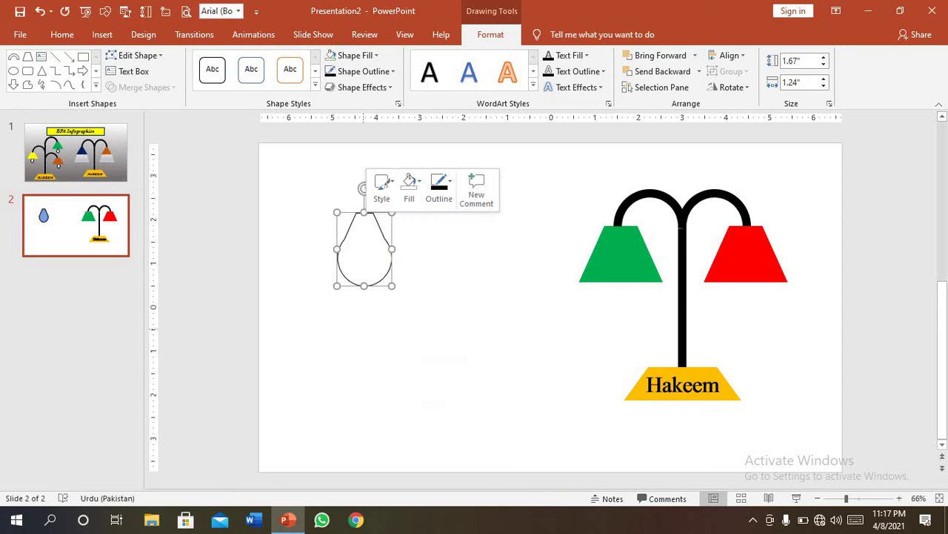
{"action": "left_click", "coordinate": [434, 360]}
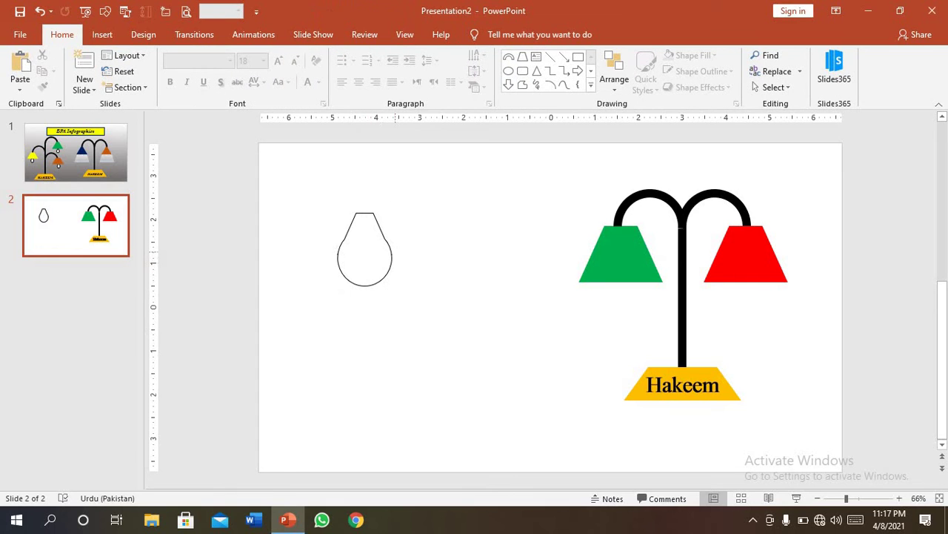
Step: Shrink the bulb to 0.83" by 0.59" and hang it under the green and red shades
{"action": "left_click", "coordinate": [389, 237]}
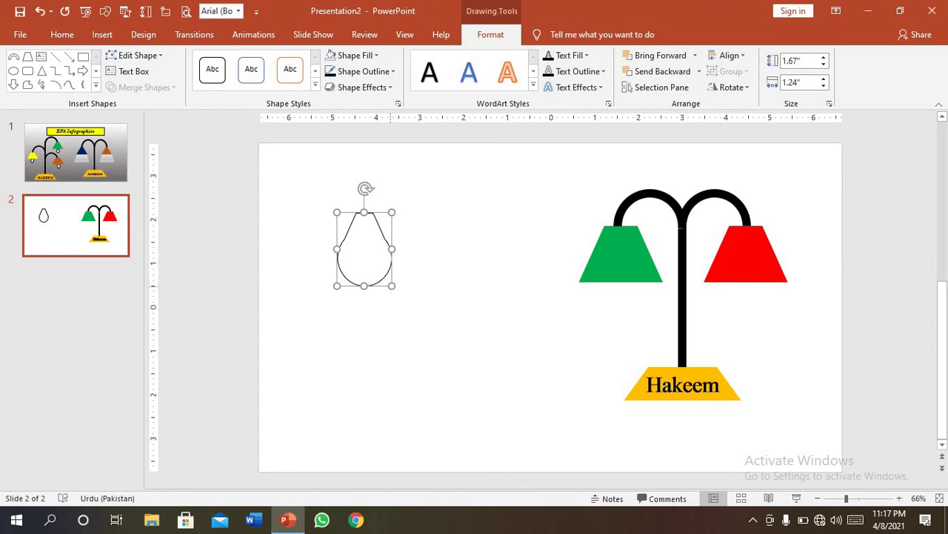
{"action": "left_click_drag", "start_coordinate": [392, 285], "coordinate": [370, 257]}
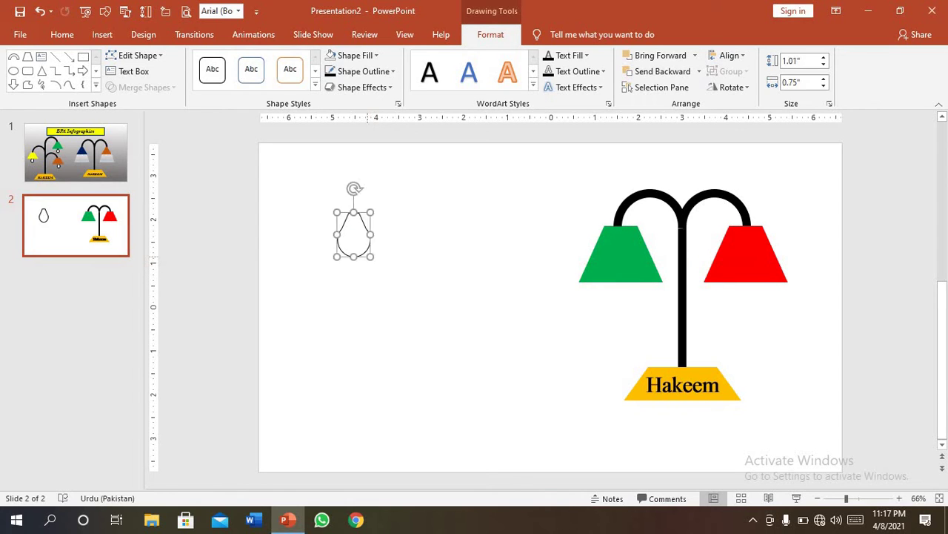
{"action": "left_click", "coordinate": [357, 256]}
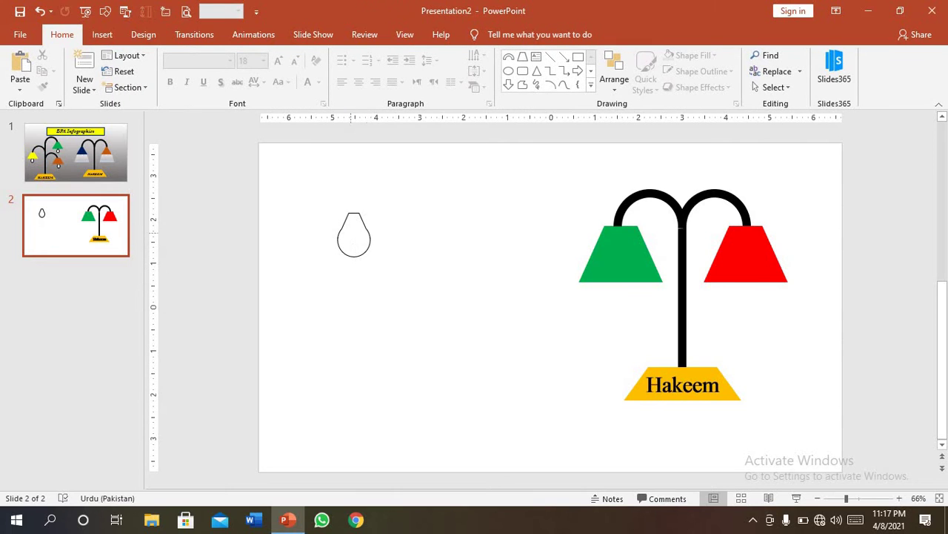
{"action": "left_click", "coordinate": [355, 245]}
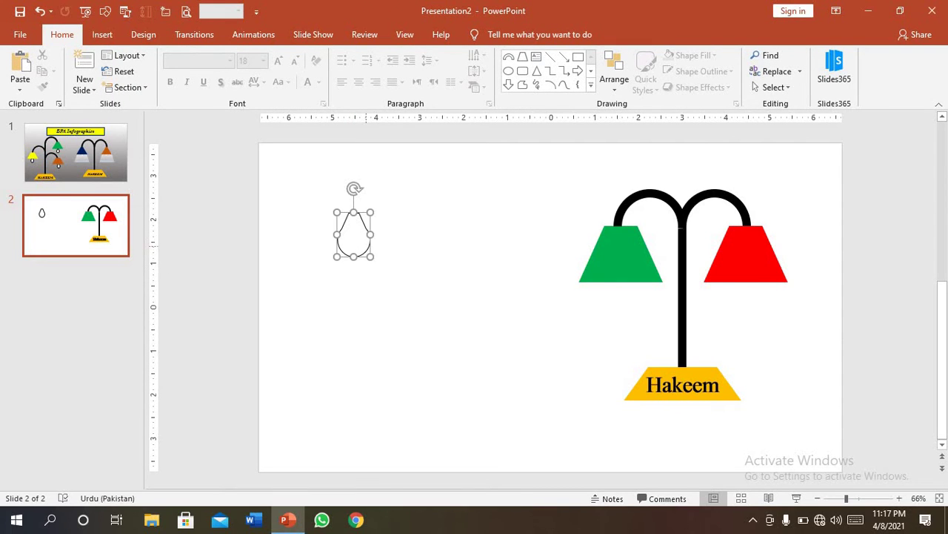
{"action": "mouse_move", "coordinate": [355, 245]}
{"action": "left_mouse_down"}
{"action": "mouse_move", "coordinate": [616, 308]}
{"action": "mouse_move", "coordinate": [618, 286]}
{"action": "left_mouse_up"}
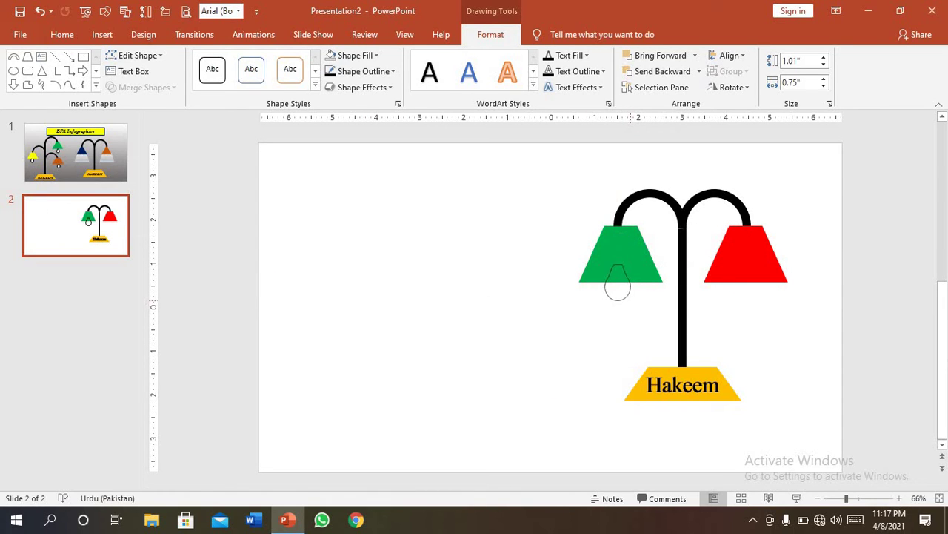
{"action": "left_click", "coordinate": [615, 285]}
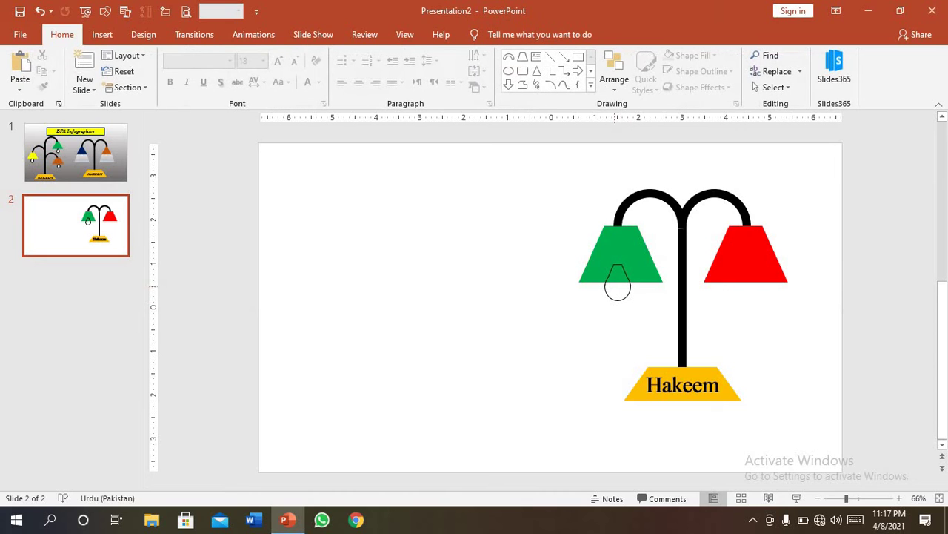
{"action": "left_click_drag", "start_coordinate": [620, 274], "coordinate": [623, 274]}
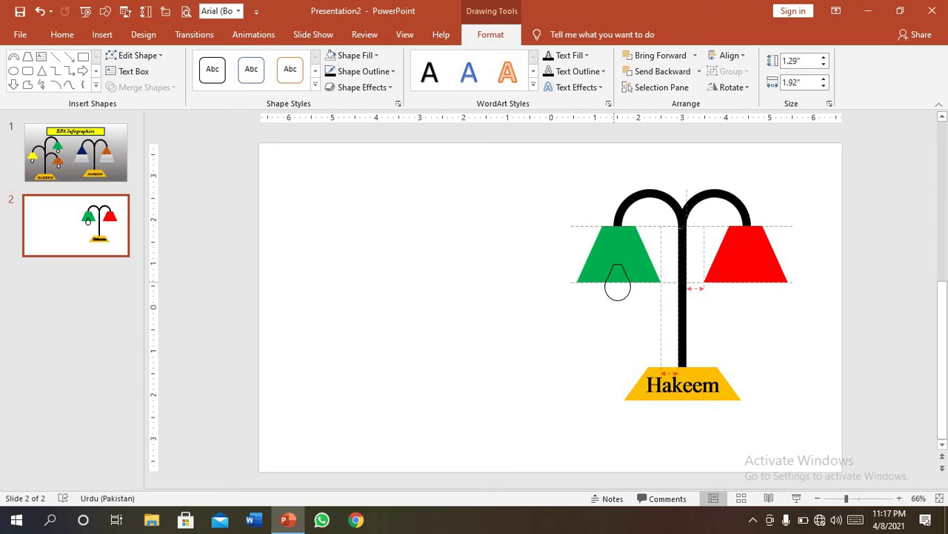
{"action": "mouse_move", "coordinate": [622, 274]}
{"action": "left_mouse_down"}
{"action": "mouse_move", "coordinate": [627, 293]}
{"action": "mouse_move", "coordinate": [746, 281]}
{"action": "left_mouse_up"}
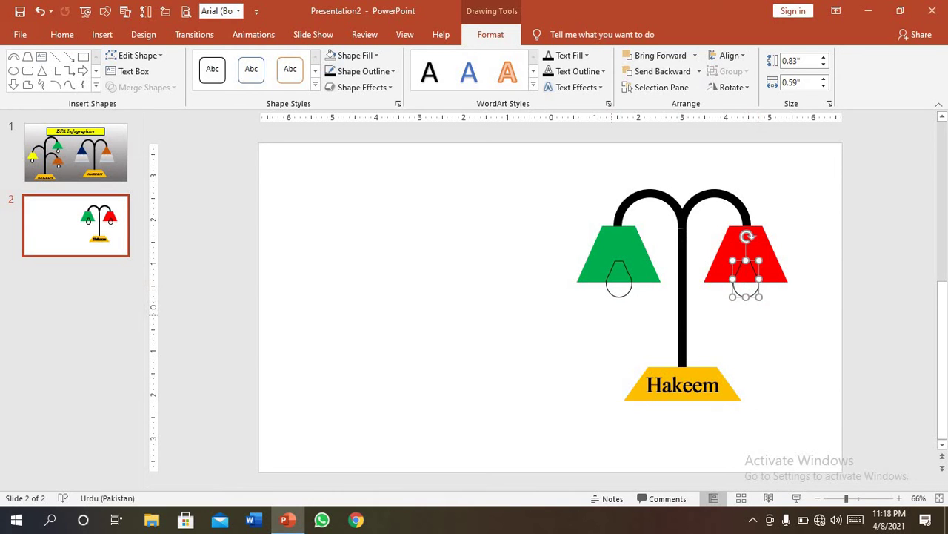
Step: Send both bulbs behind the green and red lamp shades
{"action": "key", "text": "Escape"}
{"action": "left_click", "coordinate": [618, 278]}
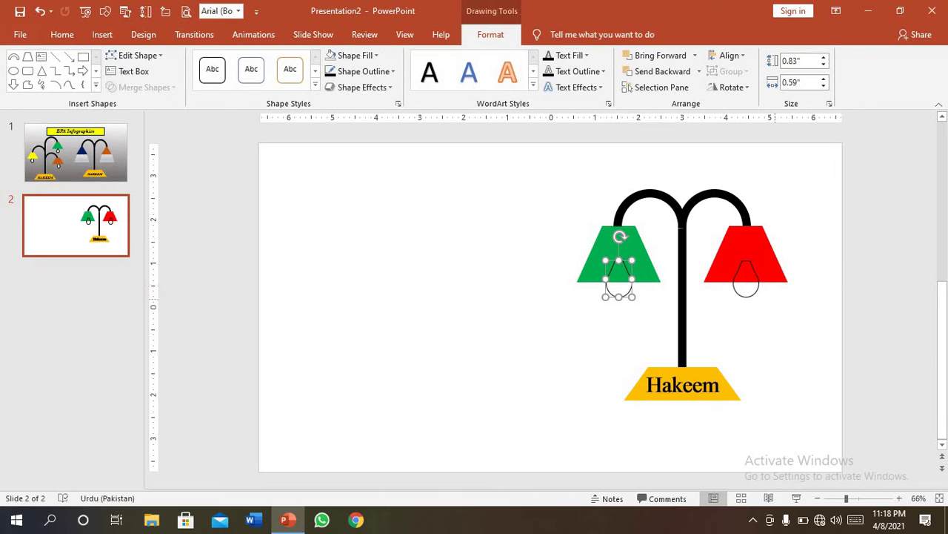
{"action": "left_click", "coordinate": [746, 280], "text": "shift"}
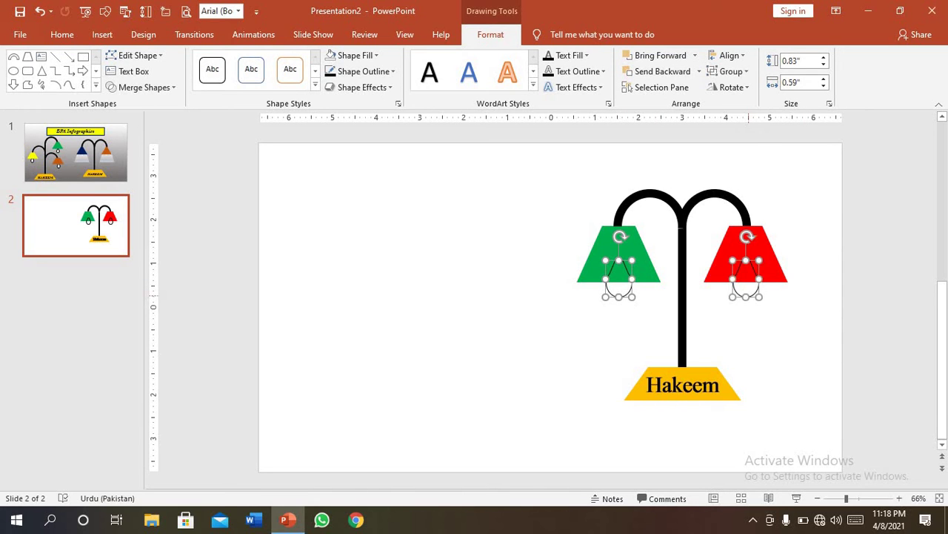
{"action": "right_click", "coordinate": [748, 296]}
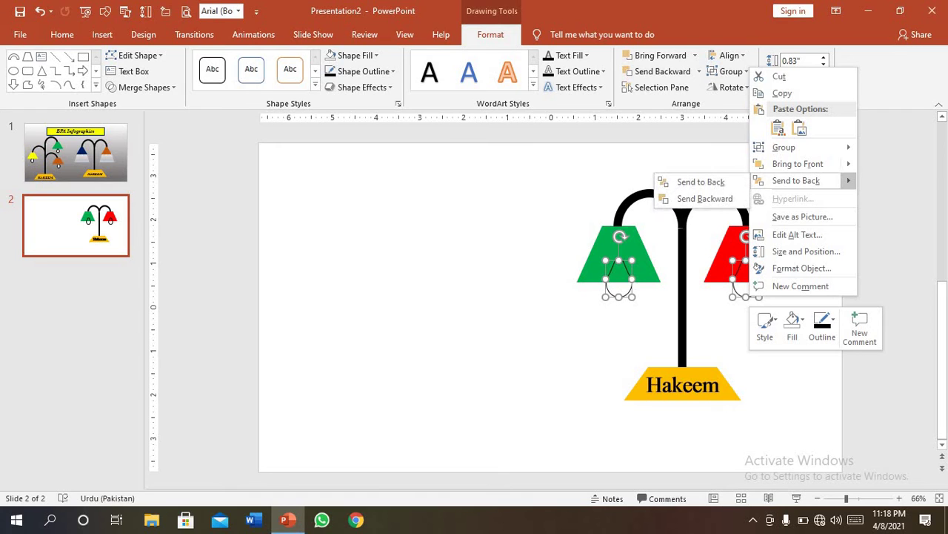
{"action": "left_click", "coordinate": [701, 181]}
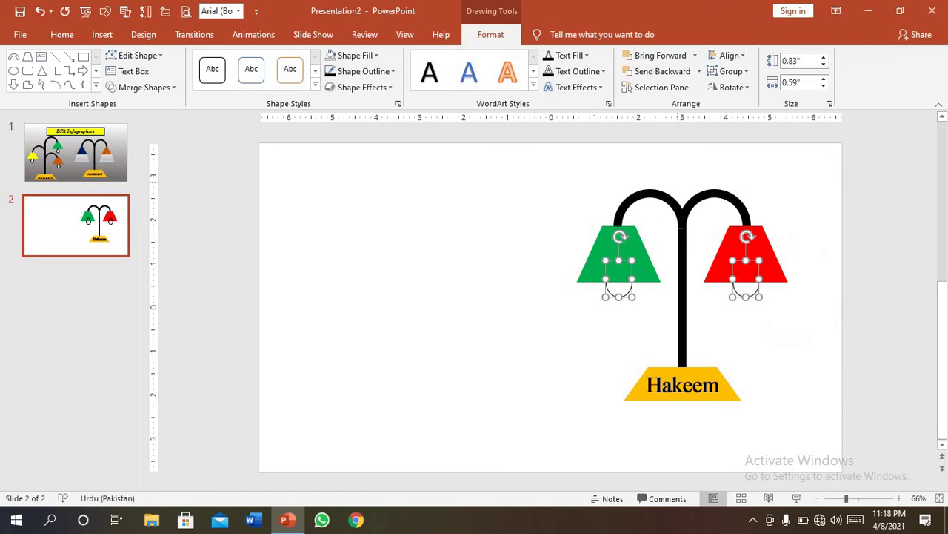
{"action": "key", "text": "Escape"}
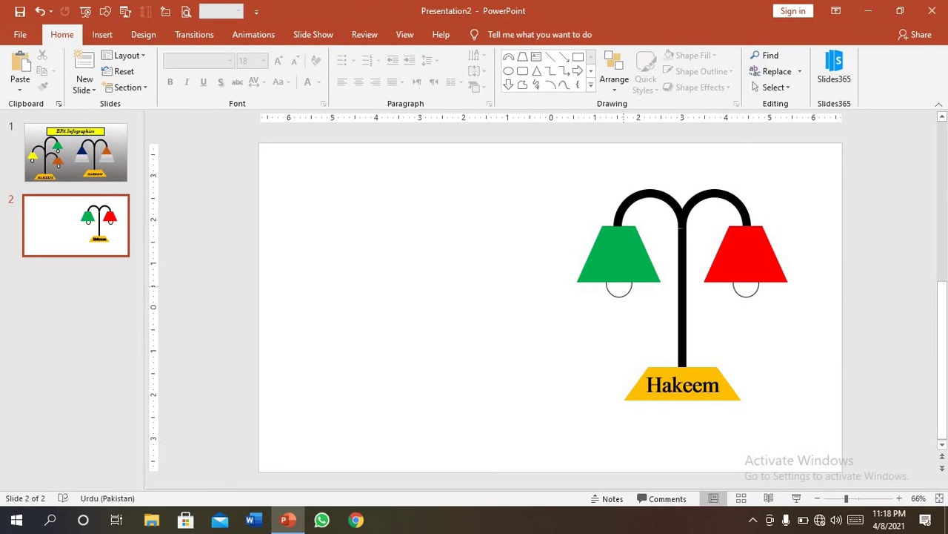
Step: Lower the bulbs so the red-shade bulb hangs level with the green one
{"action": "left_click_drag", "start_coordinate": [619, 255], "coordinate": [614, 294]}
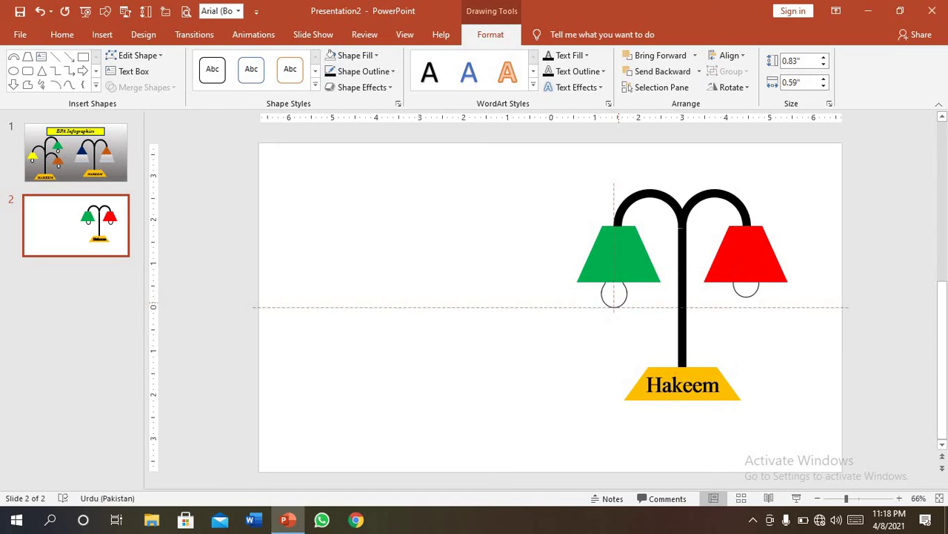
{"action": "left_click", "coordinate": [745, 287]}
{"action": "key", "text": "Escape"}
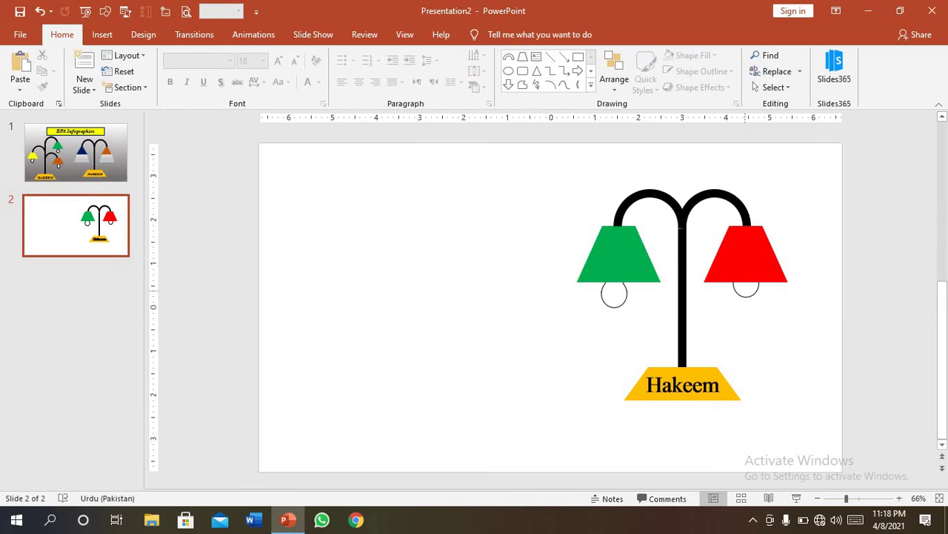
{"action": "left_click_drag", "start_coordinate": [745, 289], "coordinate": [745, 298]}
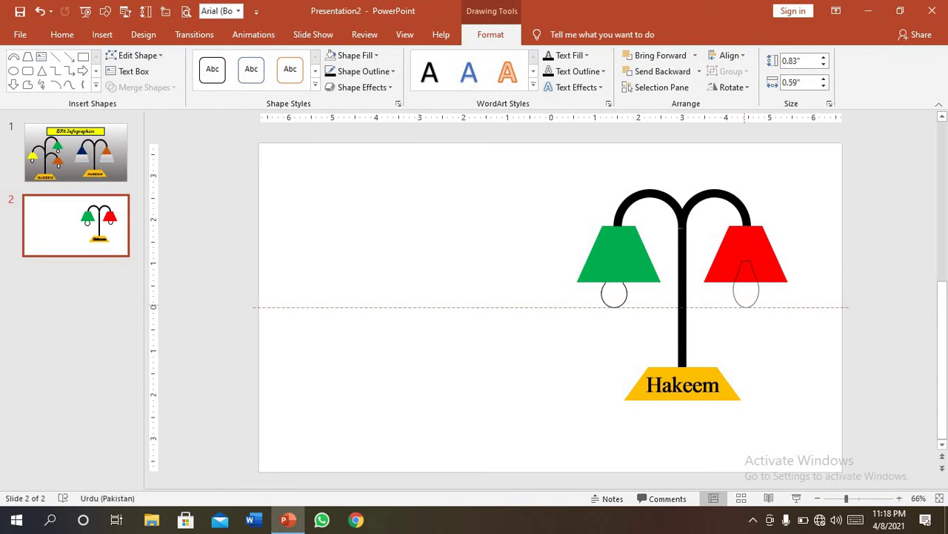
{"action": "key", "text": "Escape"}
{"action": "left_click_drag", "start_coordinate": [746, 299], "coordinate": [746, 300]}
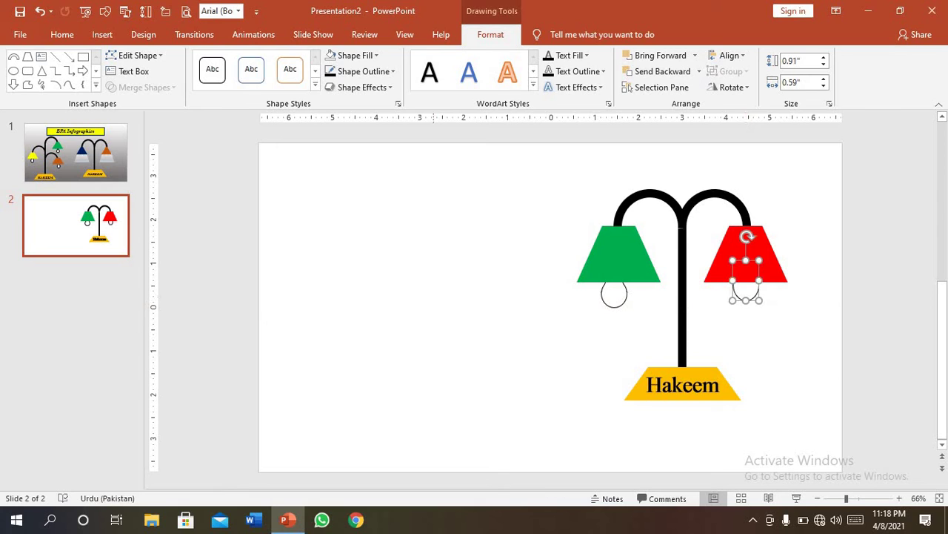
{"action": "left_click", "coordinate": [40, 10]}
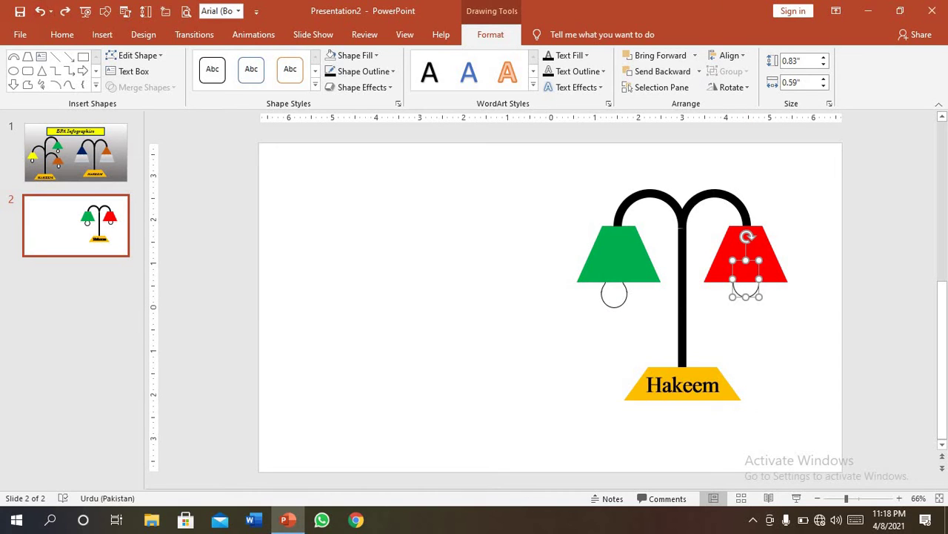
{"action": "left_click_drag", "start_coordinate": [746, 295], "coordinate": [749, 295]}
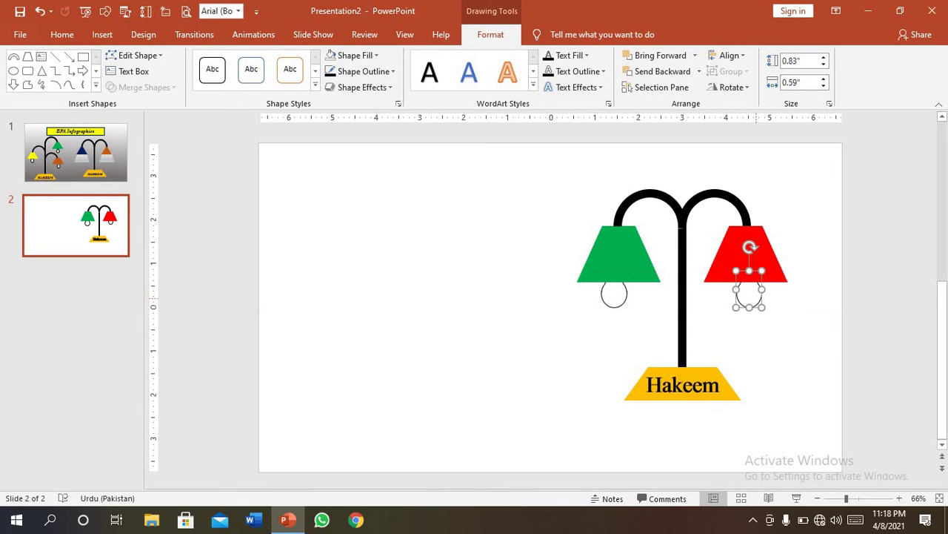
{"action": "key", "text": "Escape"}
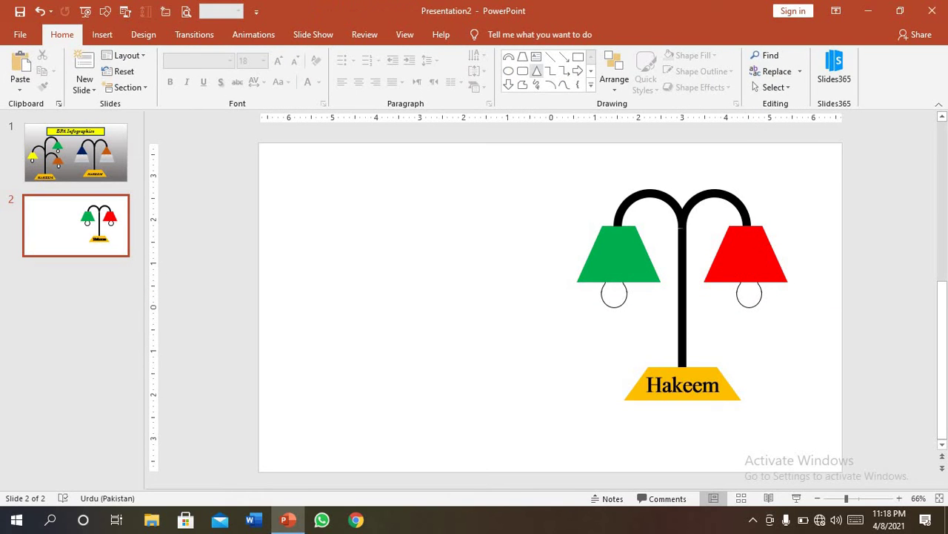
Step: Draw a blue trapezoid and fit it under the green shade at 0.9" by 2.46"
{"action": "left_click", "coordinate": [522, 57]}
{"action": "left_click_drag", "start_coordinate": [360, 226], "coordinate": [451, 293]}
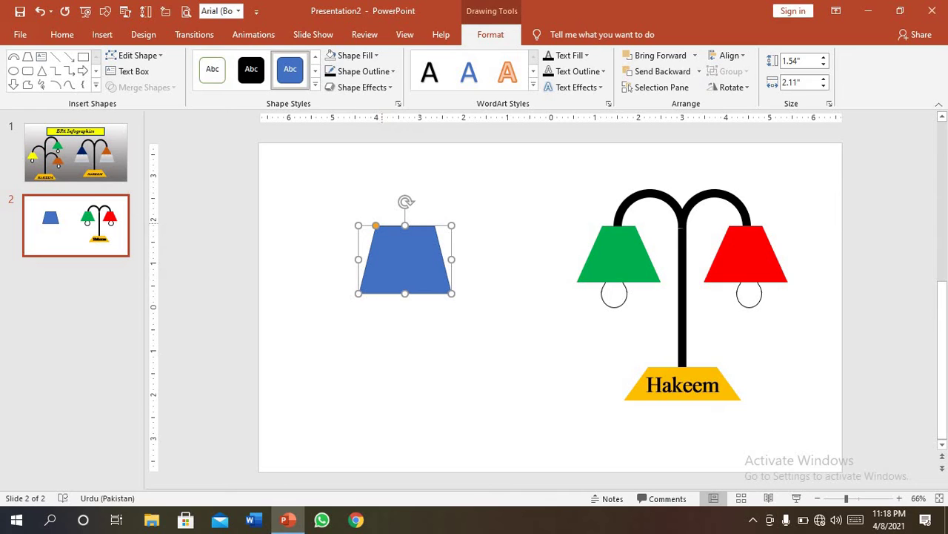
{"action": "mouse_move", "coordinate": [381, 230]}
{"action": "left_mouse_down"}
{"action": "mouse_move", "coordinate": [575, 291]}
{"action": "mouse_move", "coordinate": [610, 284]}
{"action": "mouse_move", "coordinate": [483, 315]}
{"action": "left_mouse_up"}
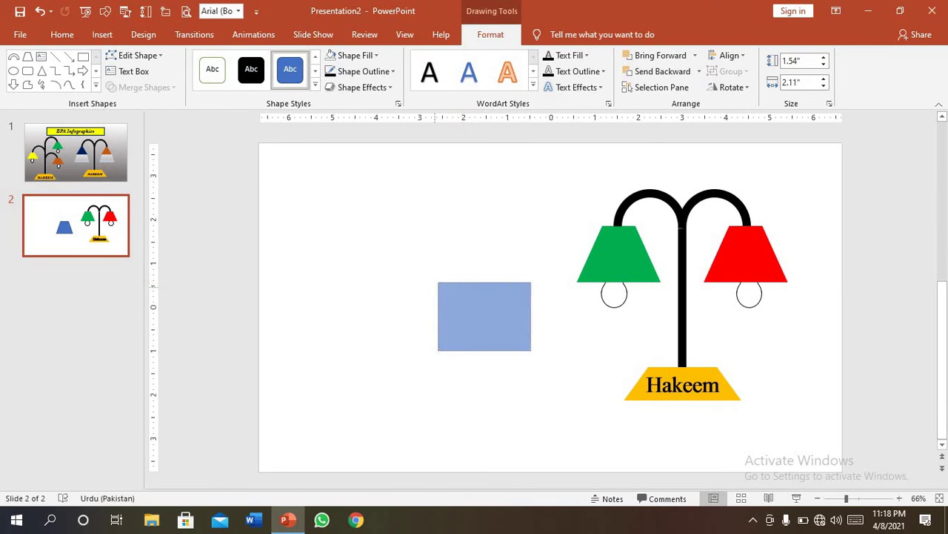
{"action": "left_click_drag", "start_coordinate": [438, 282], "coordinate": [460, 282]}
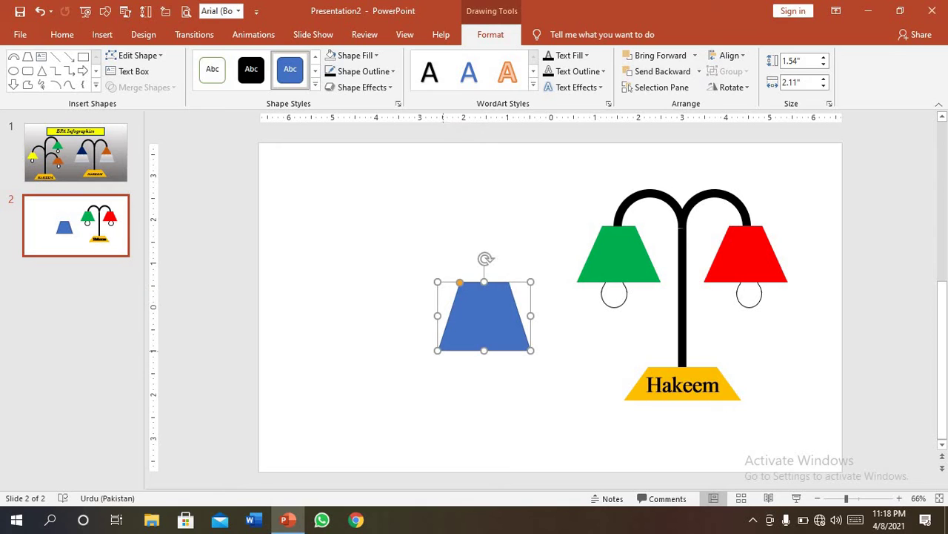
{"action": "mouse_move", "coordinate": [437, 316]}
{"action": "left_mouse_down"}
{"action": "mouse_move", "coordinate": [421, 316]}
{"action": "mouse_move", "coordinate": [613, 315]}
{"action": "mouse_move", "coordinate": [619, 290]}
{"action": "mouse_move", "coordinate": [616, 321]}
{"action": "left_mouse_up"}
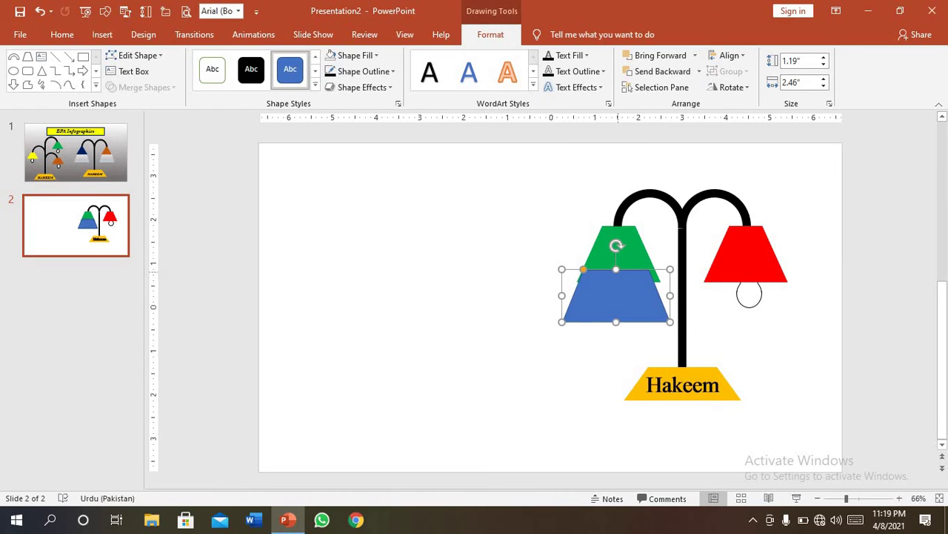
{"action": "left_click_drag", "start_coordinate": [615, 269], "coordinate": [615, 282]}
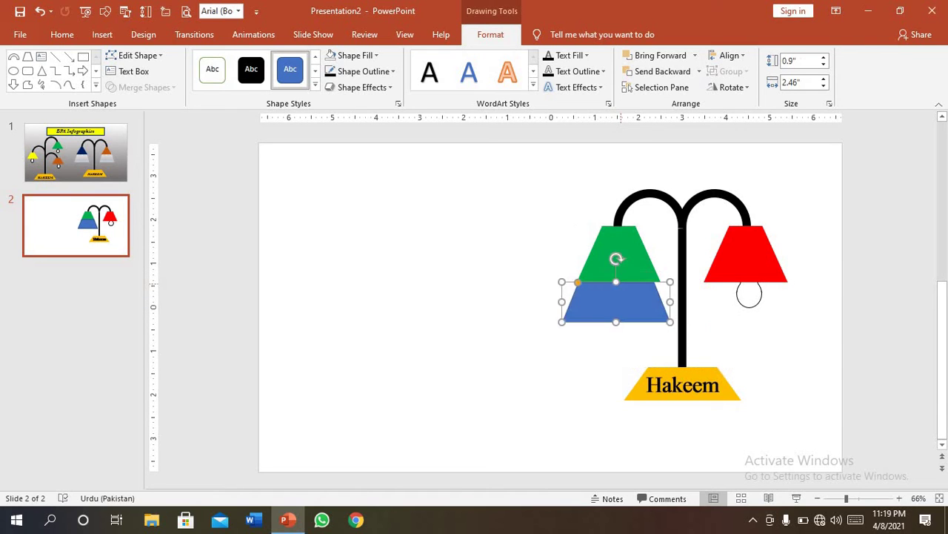
{"action": "key", "text": "Escape"}
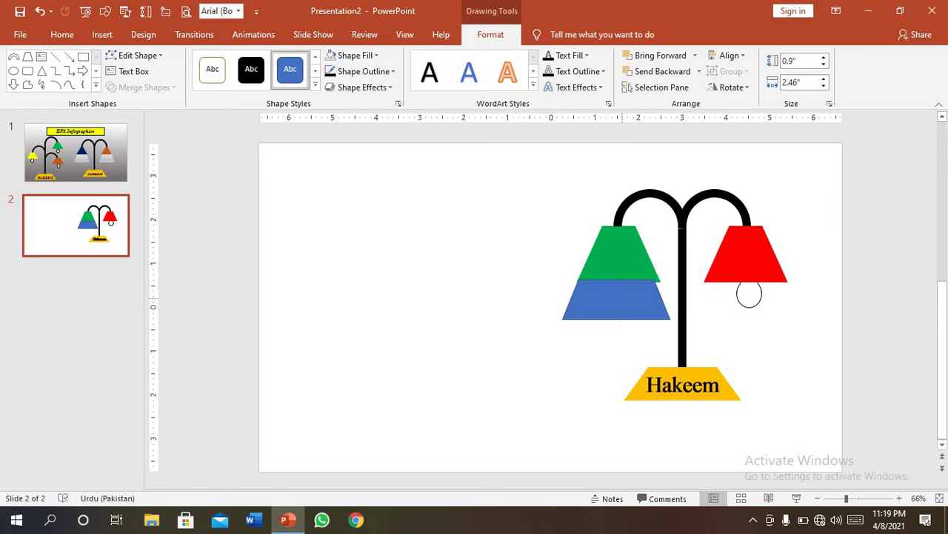
Step: Remove the trapezoid's outline and widen it slightly to 2.58"
{"action": "right_click", "coordinate": [626, 301]}
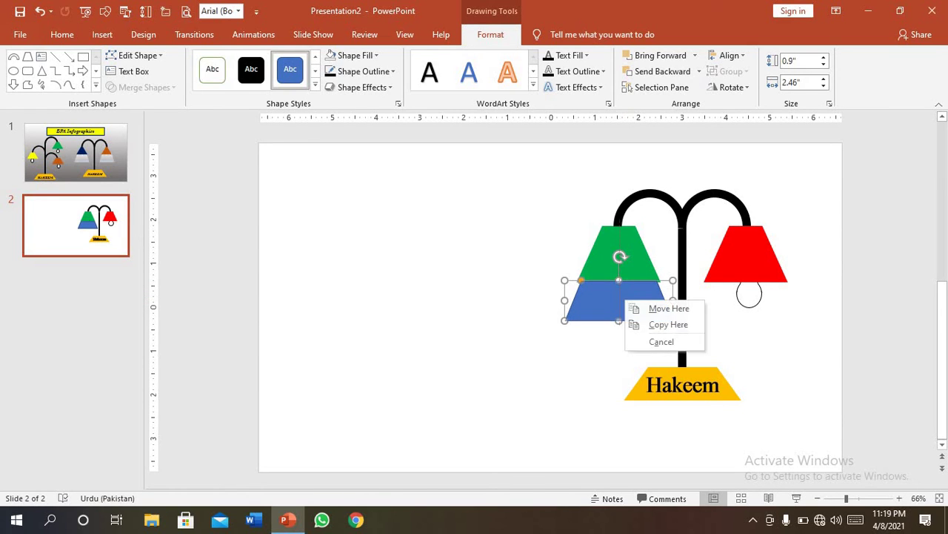
{"action": "key", "text": "Escape"}
{"action": "right_click", "coordinate": [626, 302]}
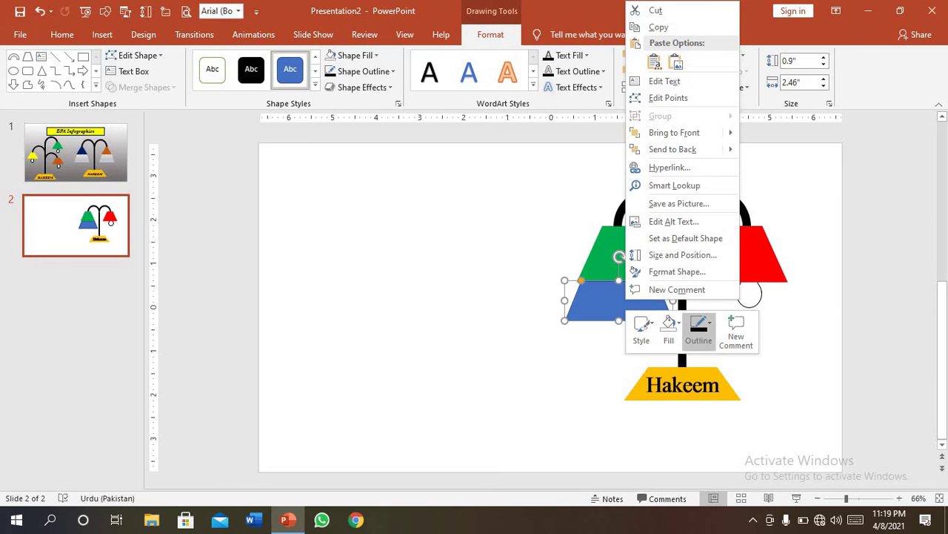
{"action": "left_click", "coordinate": [699, 329]}
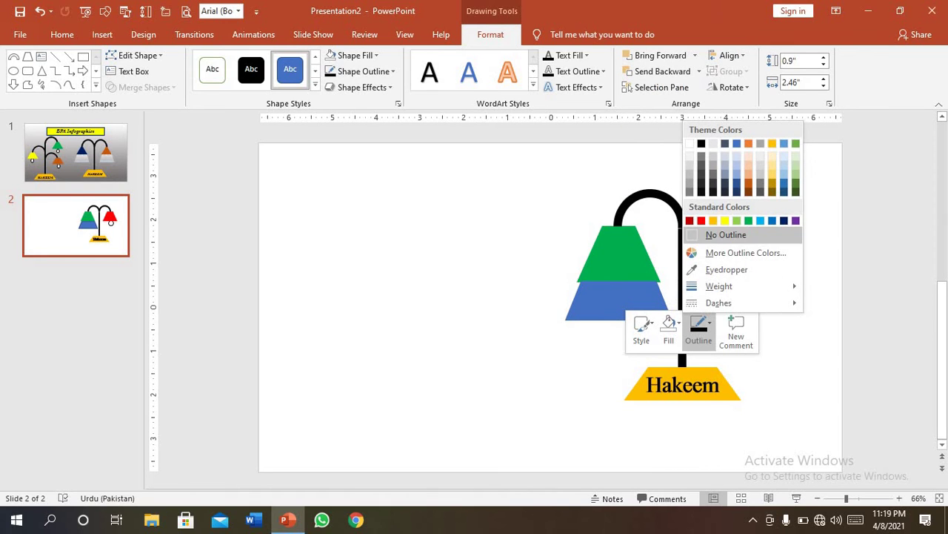
{"action": "left_click", "coordinate": [705, 233]}
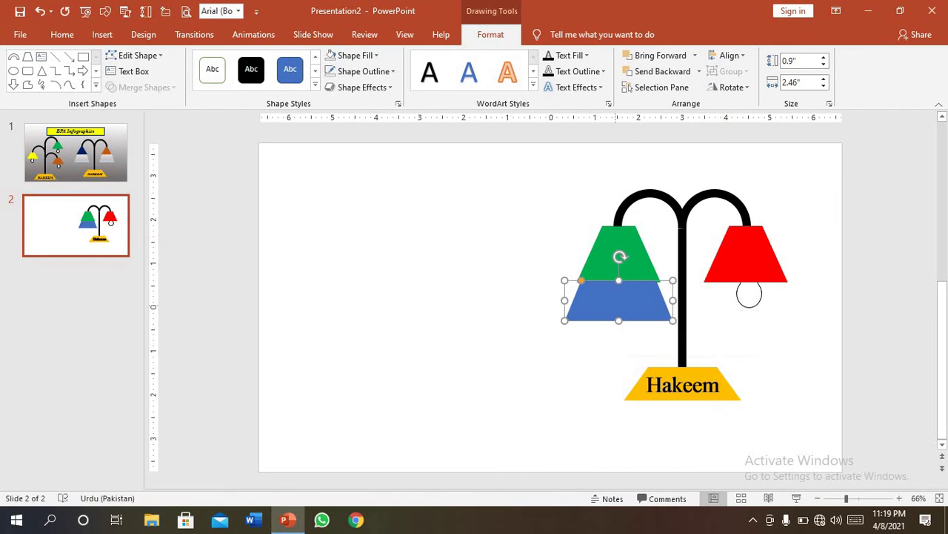
{"action": "key", "text": "Escape"}
{"action": "left_click", "coordinate": [619, 300]}
{"action": "left_click_drag", "start_coordinate": [673, 300], "coordinate": [676, 301]}
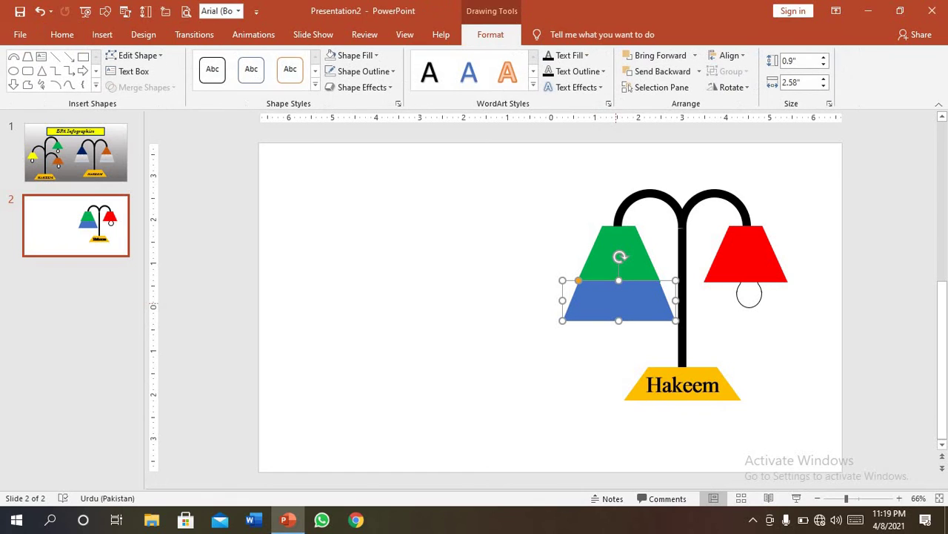
Step: Fill the trapezoid with a white-to-grey linear gradient in Format Shape
{"action": "right_click", "coordinate": [615, 303]}
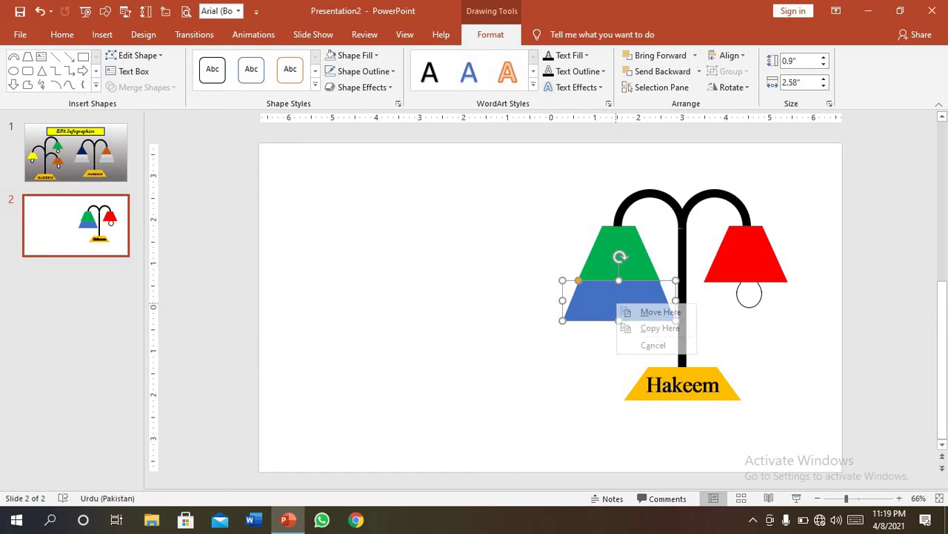
{"action": "right_click", "coordinate": [618, 307]}
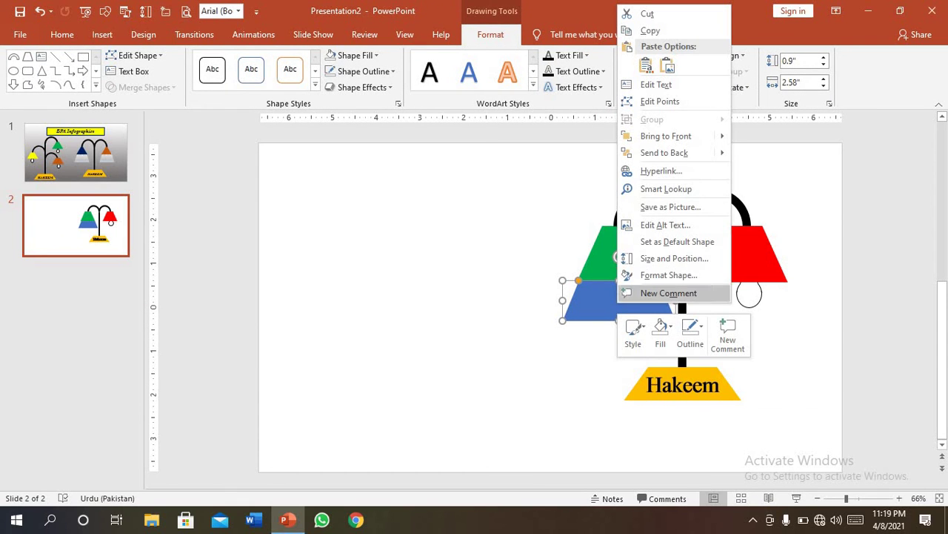
{"action": "left_click", "coordinate": [667, 275]}
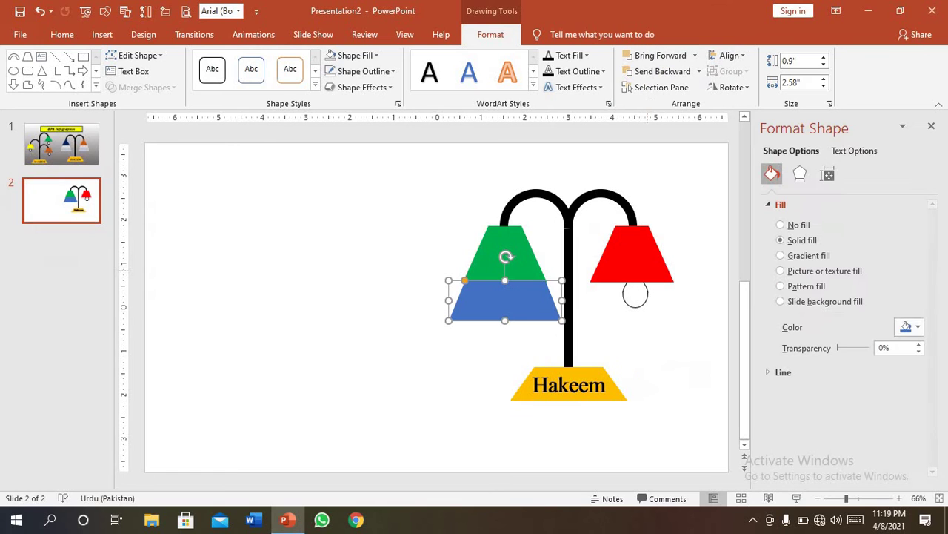
{"action": "left_click", "coordinate": [781, 255]}
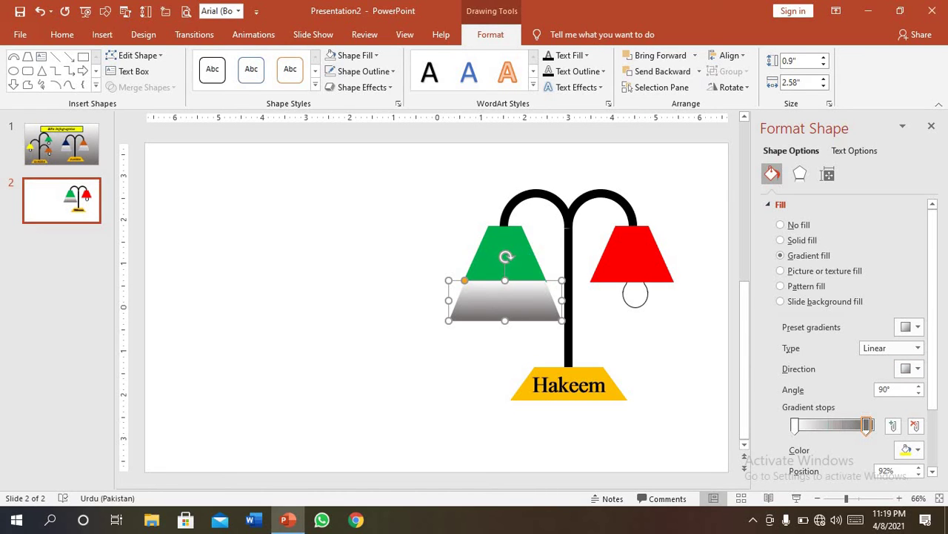
{"action": "left_click", "coordinate": [867, 424]}
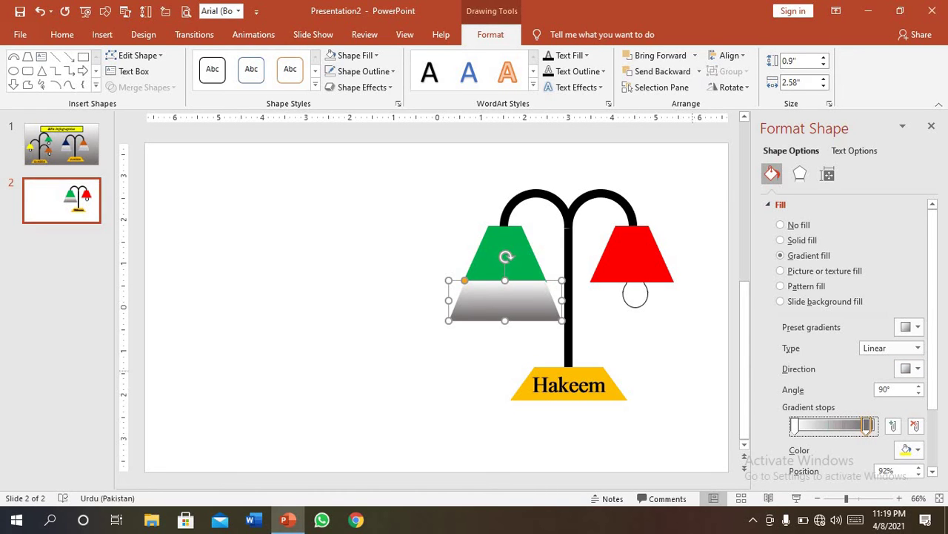
{"action": "key", "text": "Escape"}
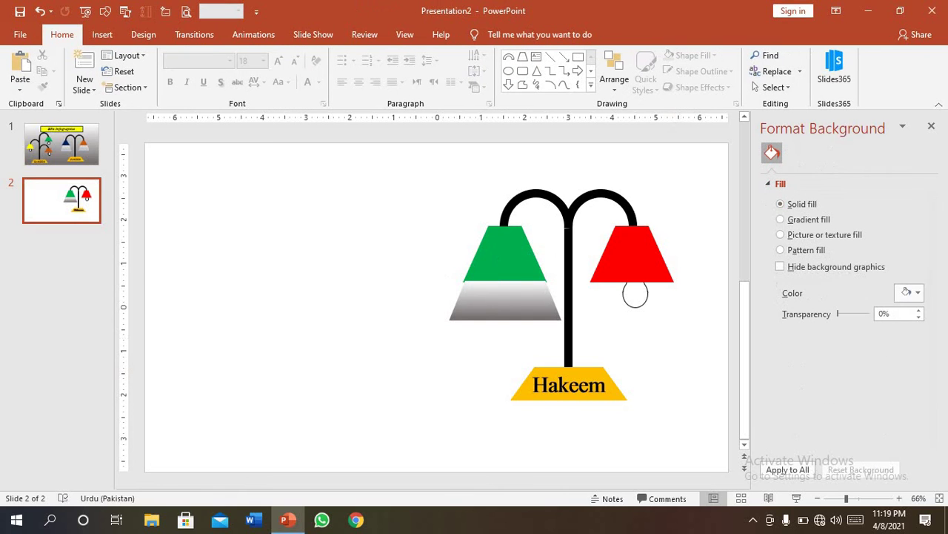
Step: Give the slide 2 background a gradient fill with its 92% stop set to light grey
{"action": "left_click", "coordinate": [780, 219]}
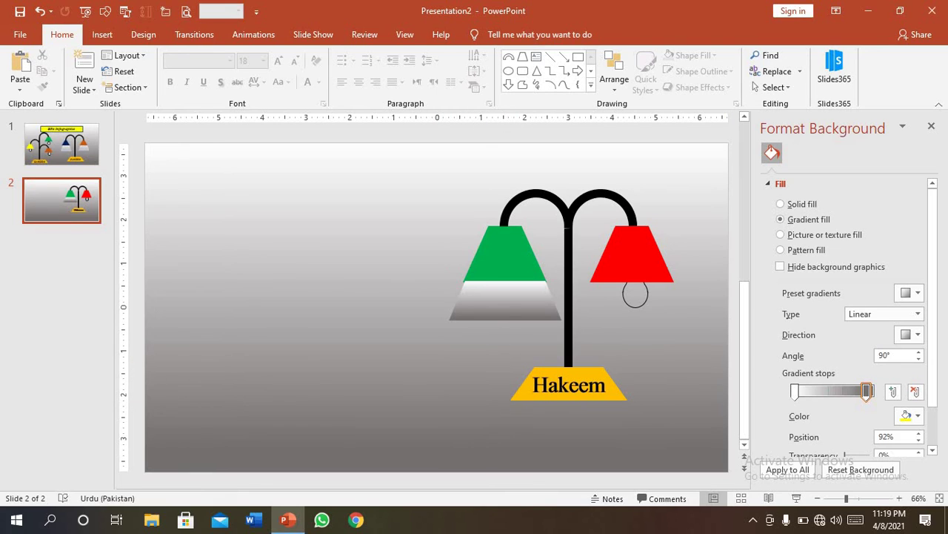
{"action": "left_click", "coordinate": [867, 392]}
{"action": "left_click", "coordinate": [907, 415]}
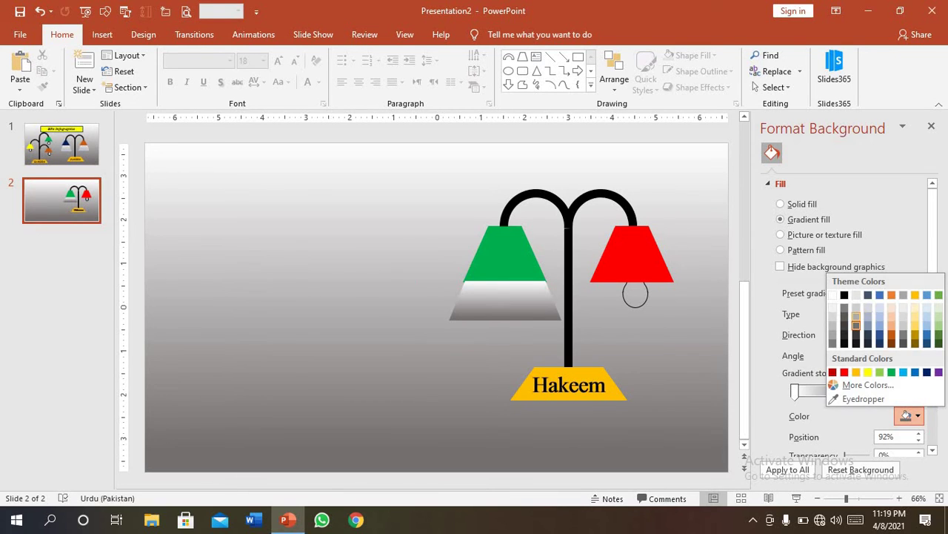
{"action": "left_click", "coordinate": [856, 316]}
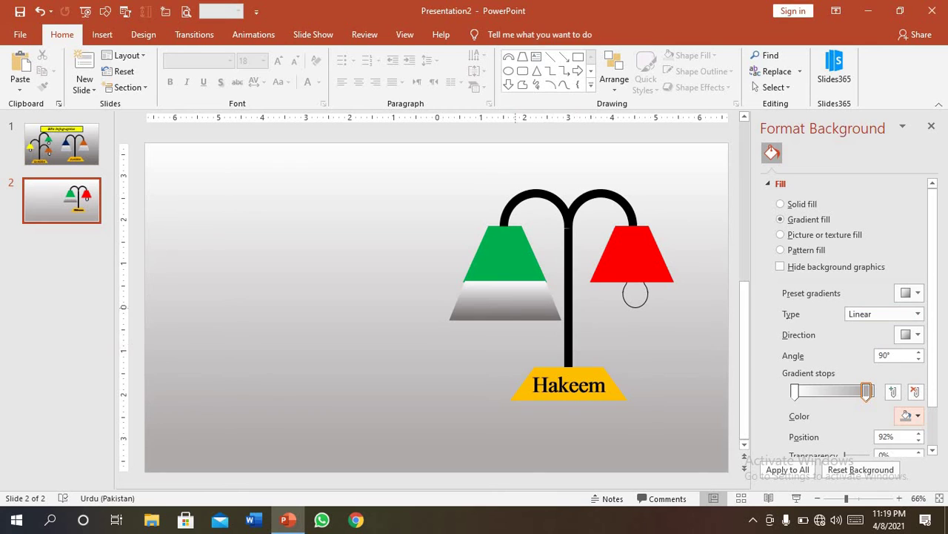
{"action": "left_click", "coordinate": [506, 300]}
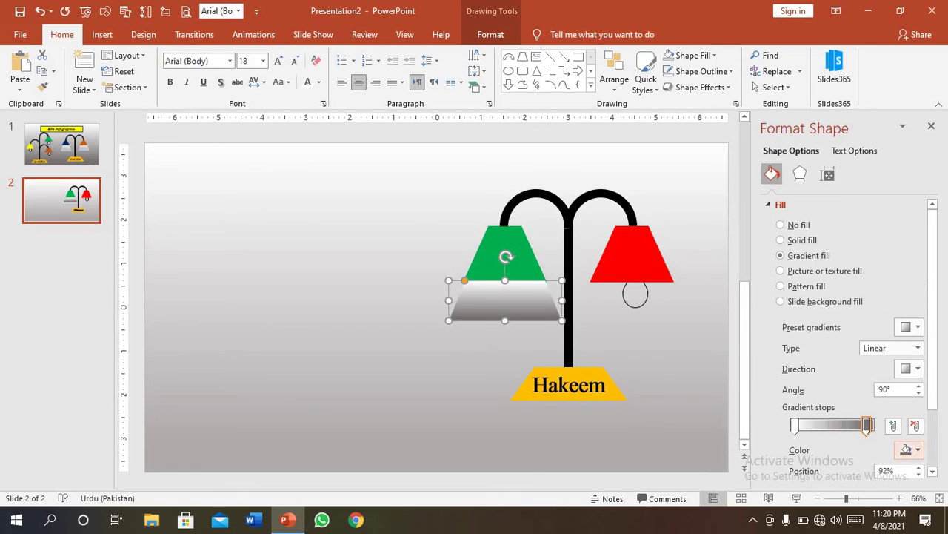
Step: Set the light cone's gradient stop to near-white and its direction to vertical 90°
{"action": "left_click", "coordinate": [911, 449]}
{"action": "left_click", "coordinate": [868, 351]}
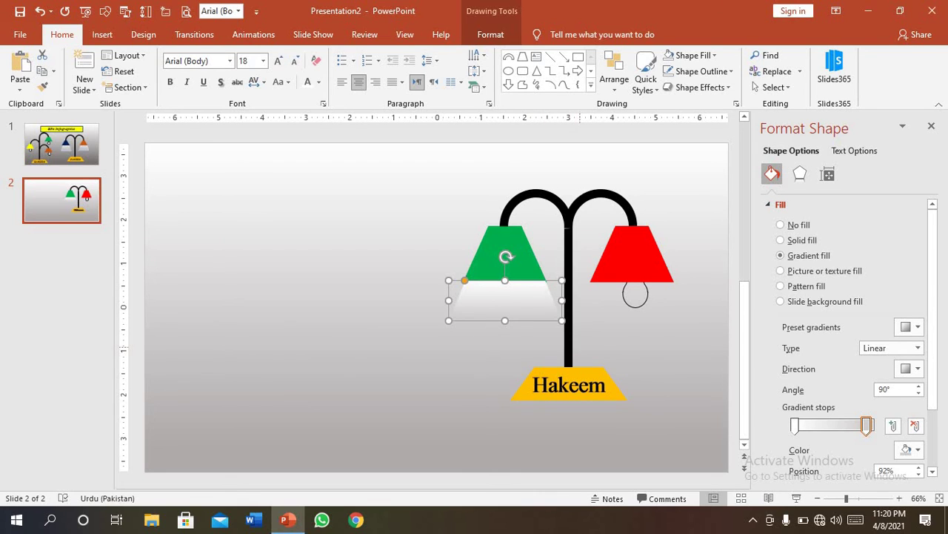
{"action": "key", "text": "Escape"}
{"action": "left_click", "coordinate": [909, 369]}
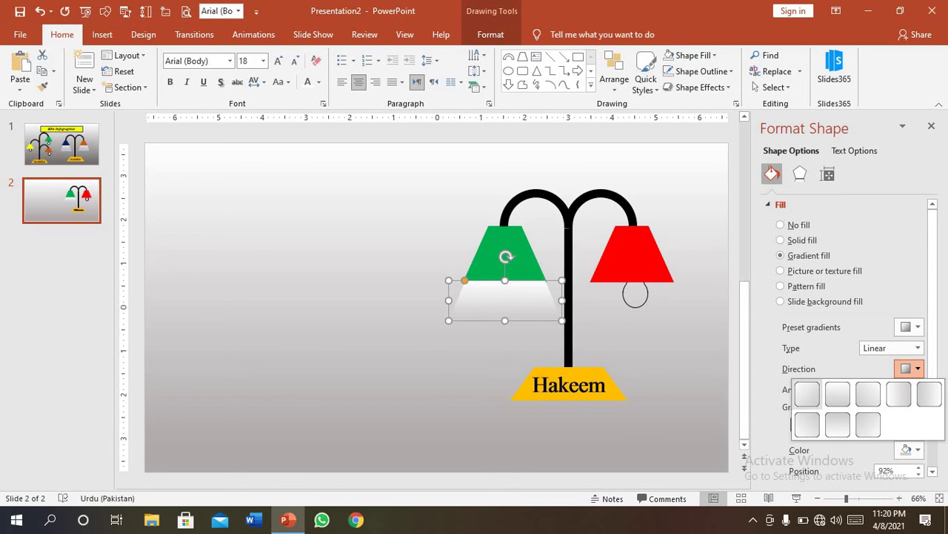
{"action": "left_click", "coordinate": [807, 394]}
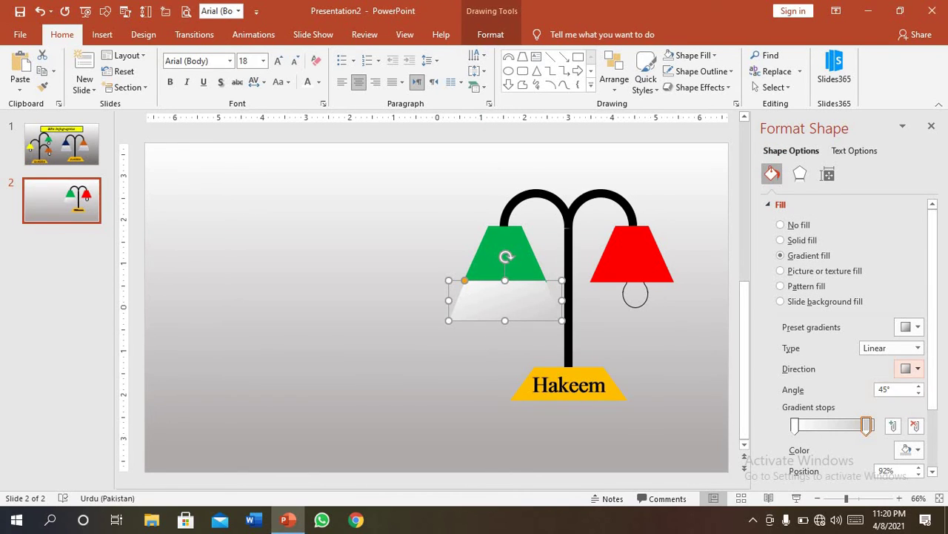
{"action": "left_click", "coordinate": [910, 369]}
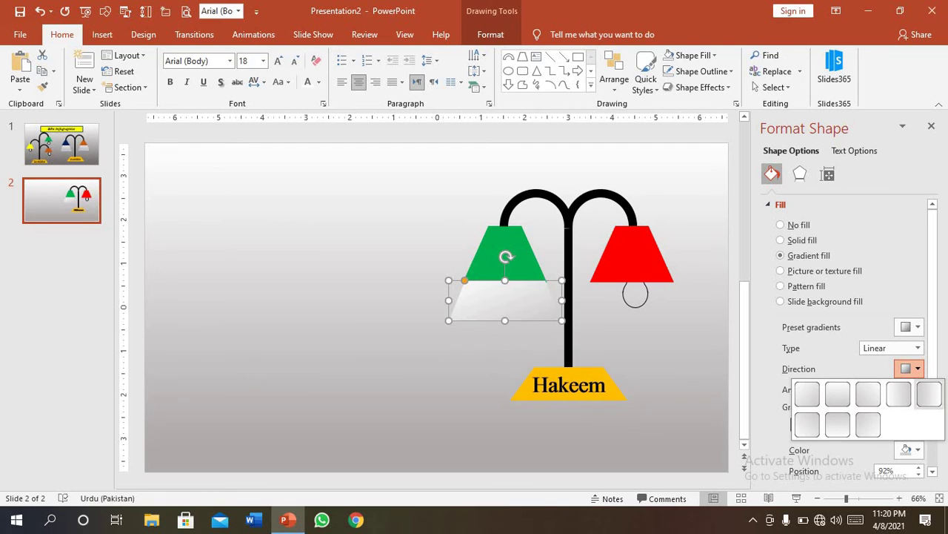
{"action": "left_click", "coordinate": [837, 393]}
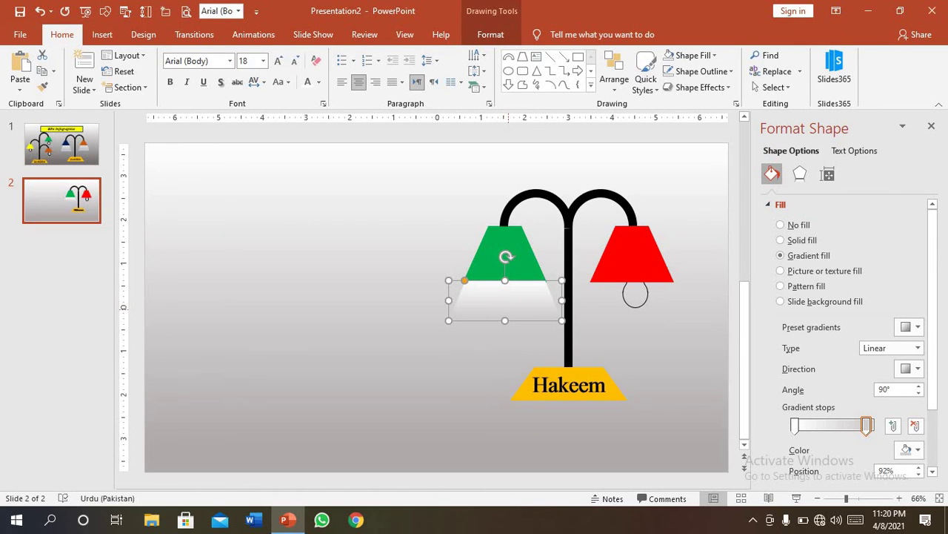
Step: Copy the light cone under the red lamp shade
{"action": "left_click_drag", "start_coordinate": [504, 304], "coordinate": [634, 300]}
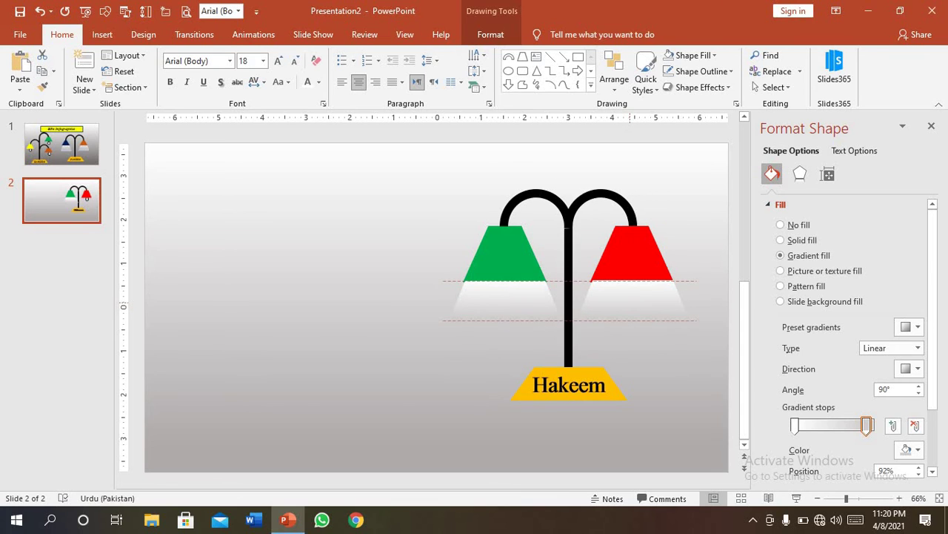
{"action": "left_click", "coordinate": [334, 296]}
{"action": "left_click", "coordinate": [604, 385]}
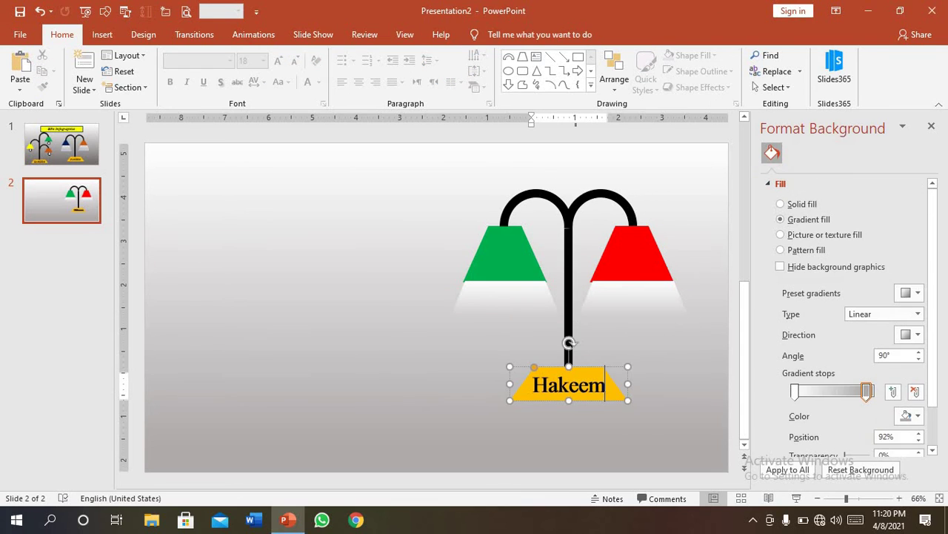
Step: Move the yellow Hakeem base under the lamp pole and bring it to the front
{"action": "mouse_move", "coordinate": [563, 400]}
{"action": "left_mouse_down"}
{"action": "mouse_move", "coordinate": [578, 405]}
{"action": "mouse_move", "coordinate": [573, 389]}
{"action": "mouse_move", "coordinate": [565, 396]}
{"action": "mouse_move", "coordinate": [574, 392]}
{"action": "left_mouse_up"}
{"action": "key", "text": "Escape"}
{"action": "left_click", "coordinate": [574, 389]}
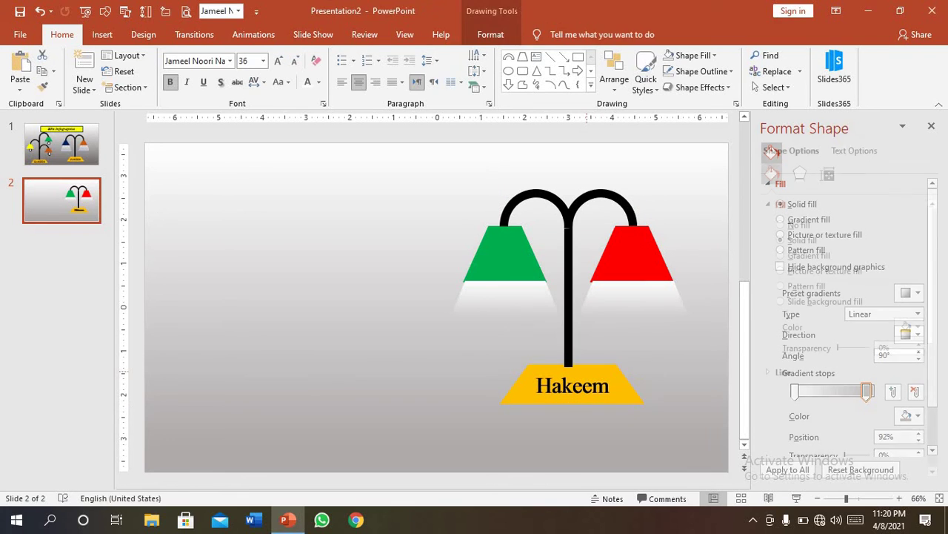
{"action": "right_click", "coordinate": [587, 376]}
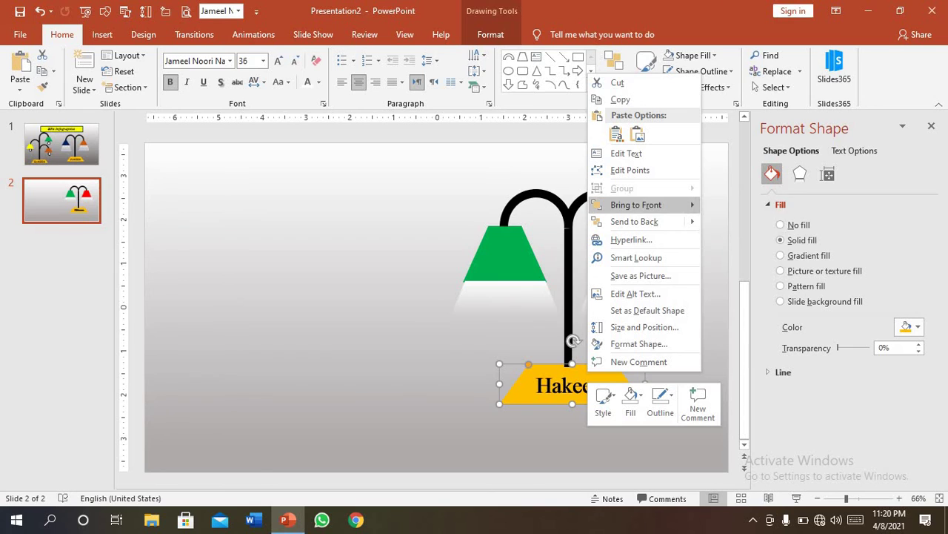
{"action": "left_click", "coordinate": [749, 206]}
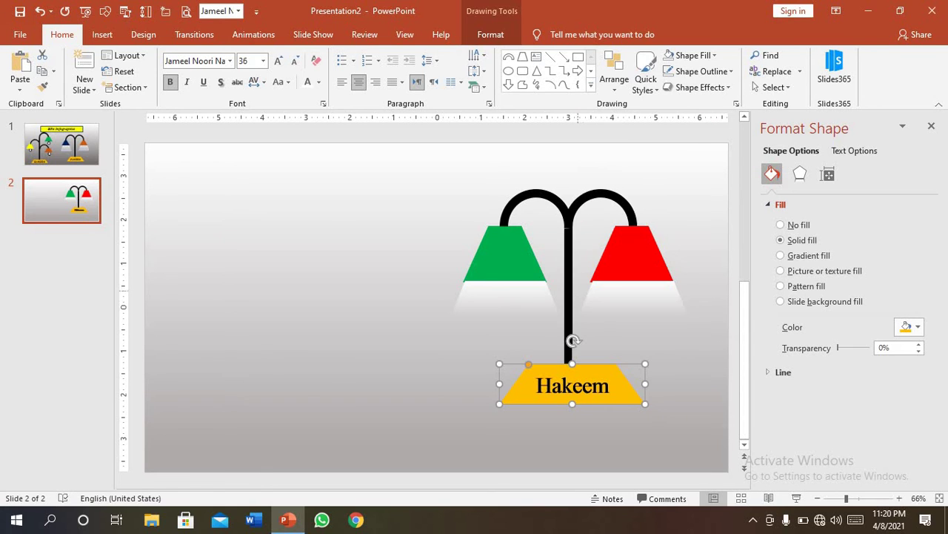
Step: Select all the lamp shapes on the slide with Ctrl+A
{"action": "left_click", "coordinate": [568, 204]}
{"action": "left_click", "coordinate": [552, 215]}
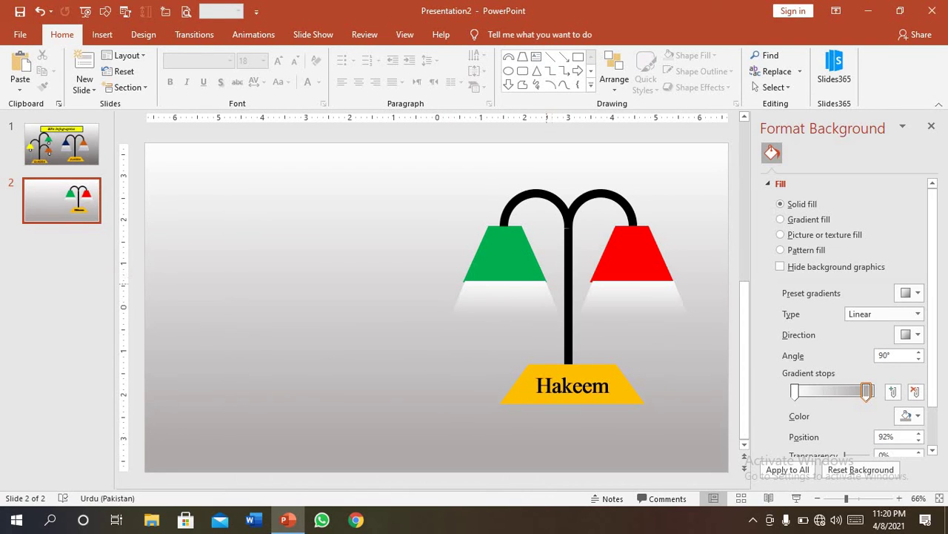
{"action": "left_click", "coordinate": [504, 300]}
{"action": "key", "text": "ctrl+a"}
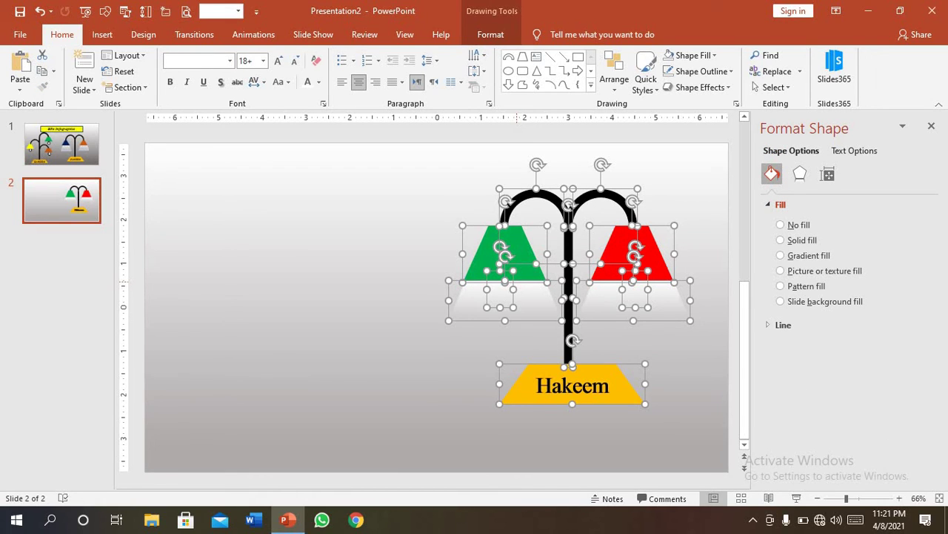
Step: Group the double-lamp shapes, nudge the group slightly left, and check slide 1 for reference
{"action": "key", "text": "ctrl+g"}
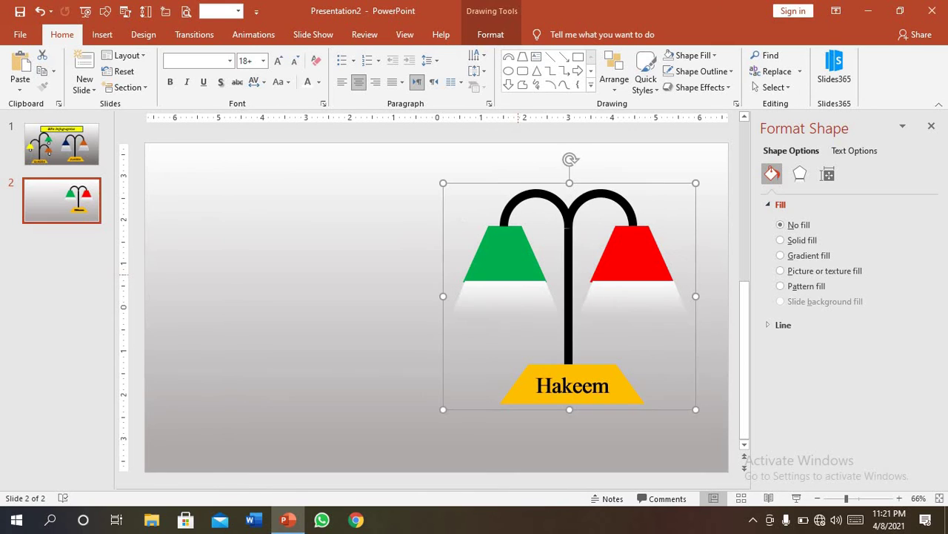
{"action": "left_click", "coordinate": [584, 452]}
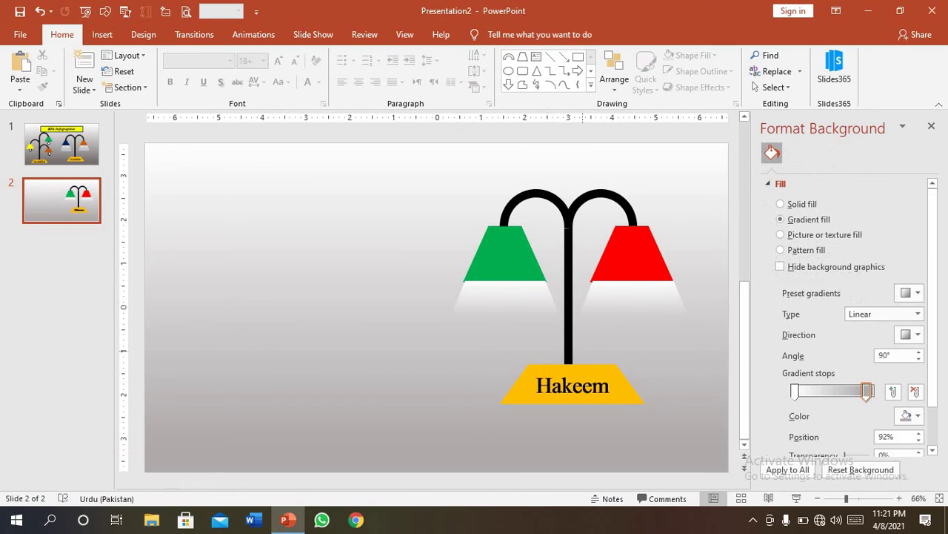
{"action": "left_click_drag", "start_coordinate": [567, 319], "coordinate": [564, 319]}
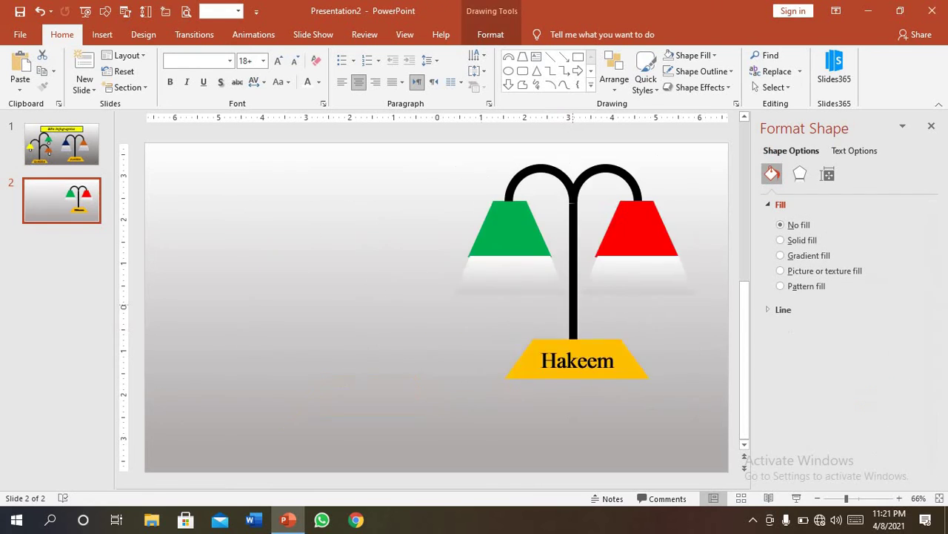
{"action": "left_click", "coordinate": [536, 359]}
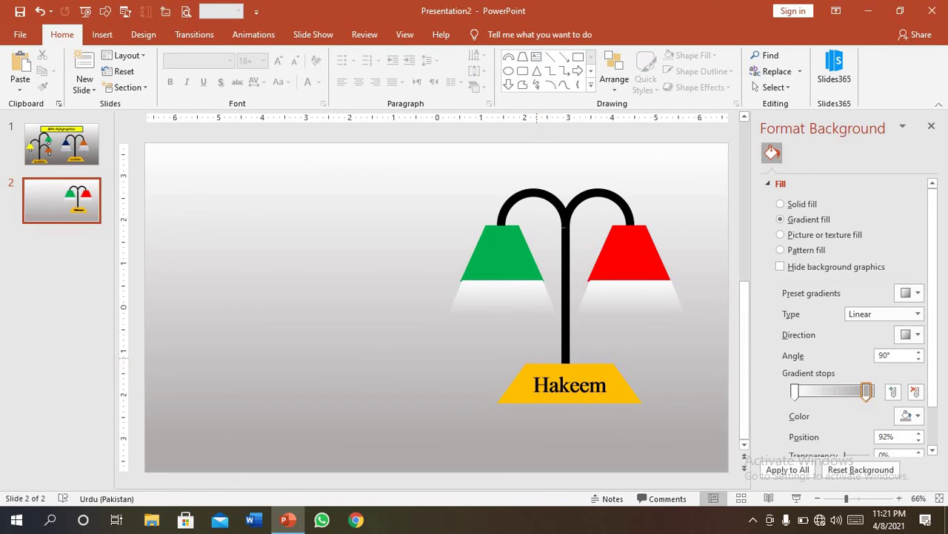
{"action": "left_click", "coordinate": [62, 144]}
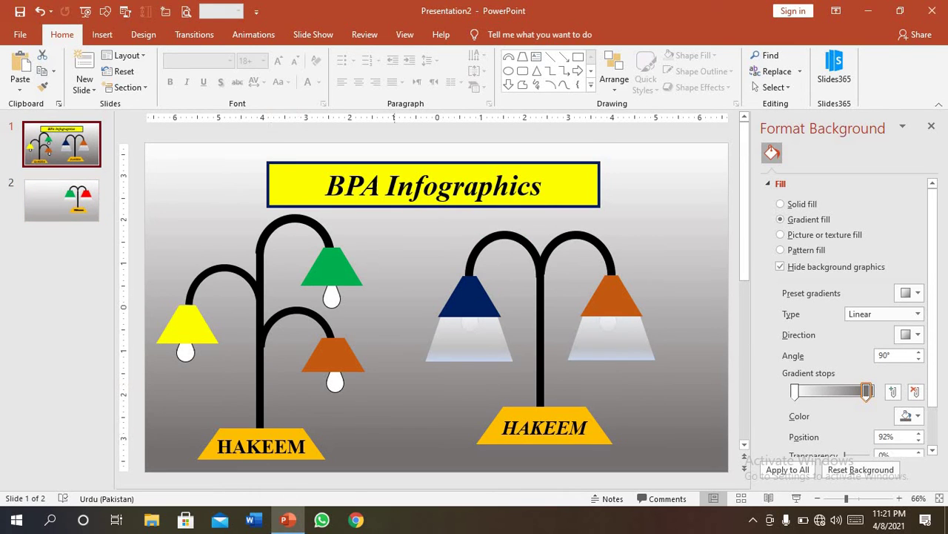
{"action": "left_click", "coordinate": [62, 200]}
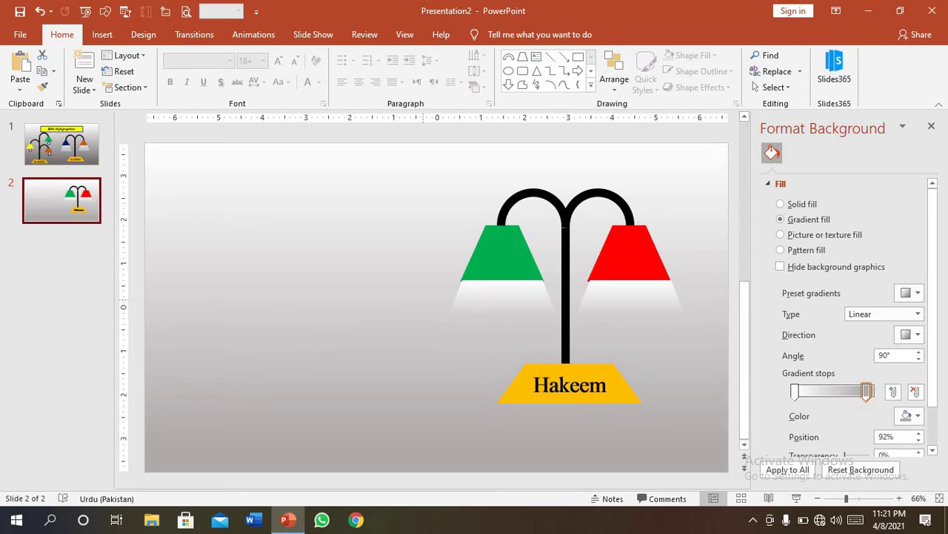
{"action": "left_click", "coordinate": [566, 296]}
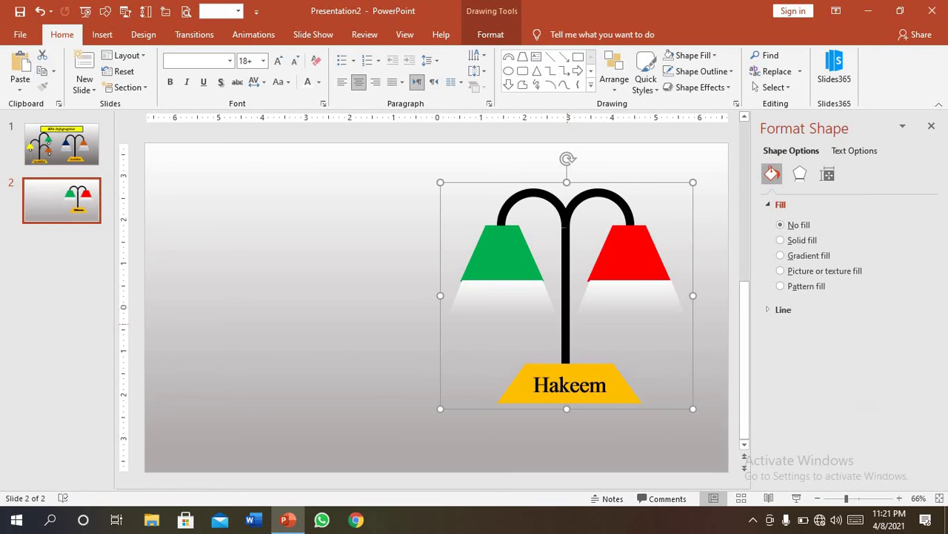
Step: Duplicate the lamp group and place the copy on the left side of the slide
{"action": "key", "text": "ctrl+d"}
{"action": "left_click_drag", "start_coordinate": [566, 296], "coordinate": [306, 314]}
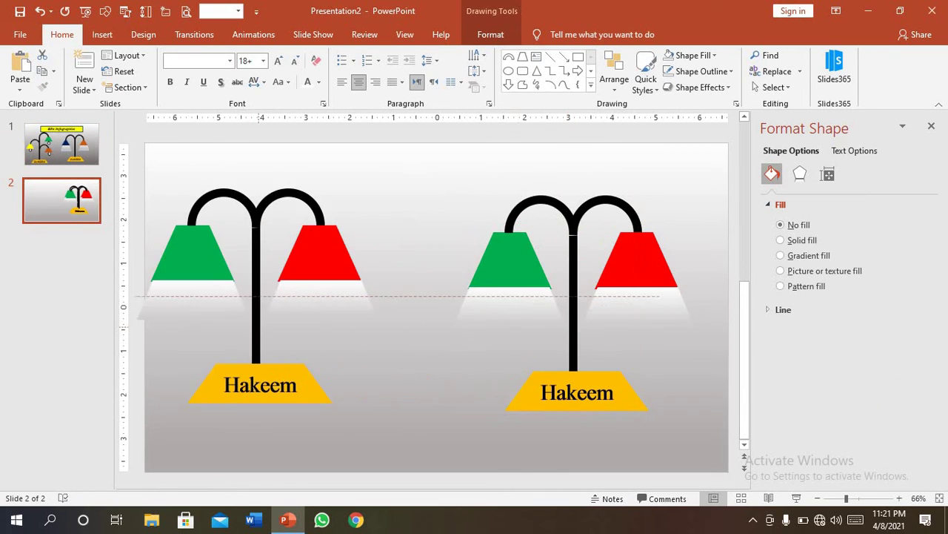
{"action": "left_click", "coordinate": [311, 236]}
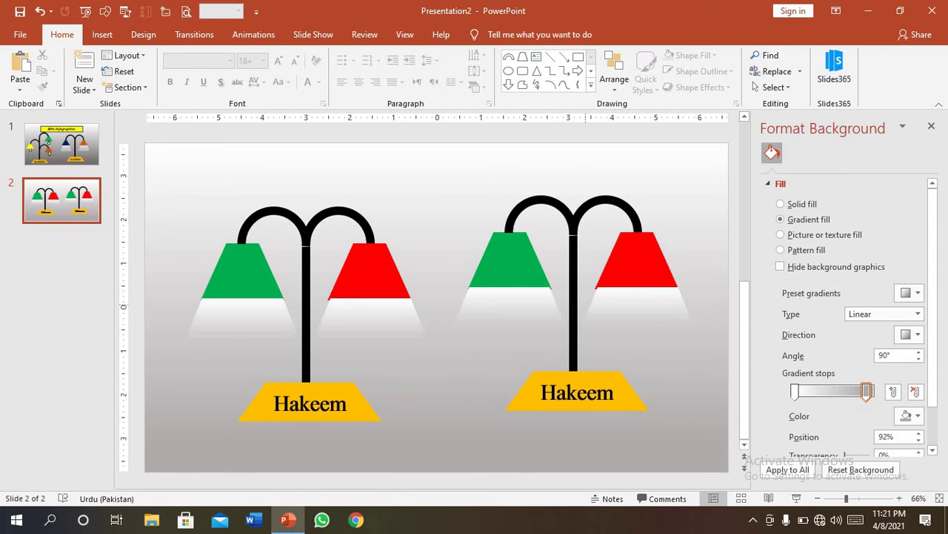
Step: Inspect the right lamp's shades and pole, then nudge the right lamp group slightly lower
{"action": "left_click", "coordinate": [573, 311]}
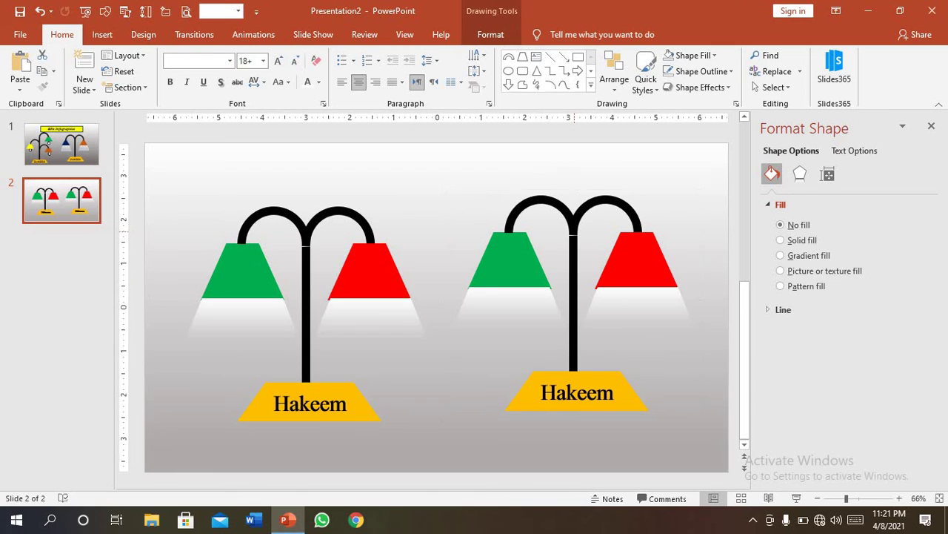
{"action": "left_click", "coordinate": [636, 259]}
{"action": "left_click", "coordinate": [510, 263]}
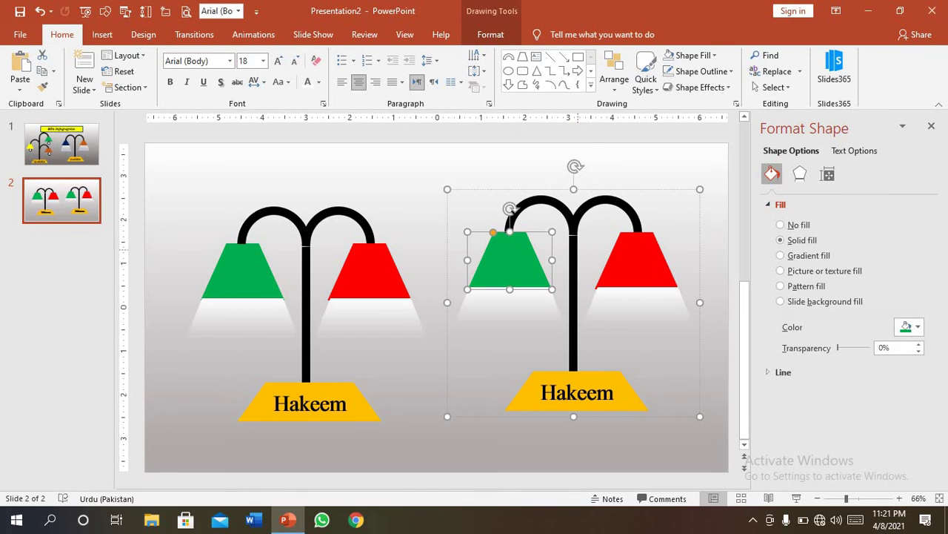
{"action": "left_click", "coordinate": [575, 223]}
{"action": "right_click", "coordinate": [577, 204]}
{"action": "key", "text": "Escape"}
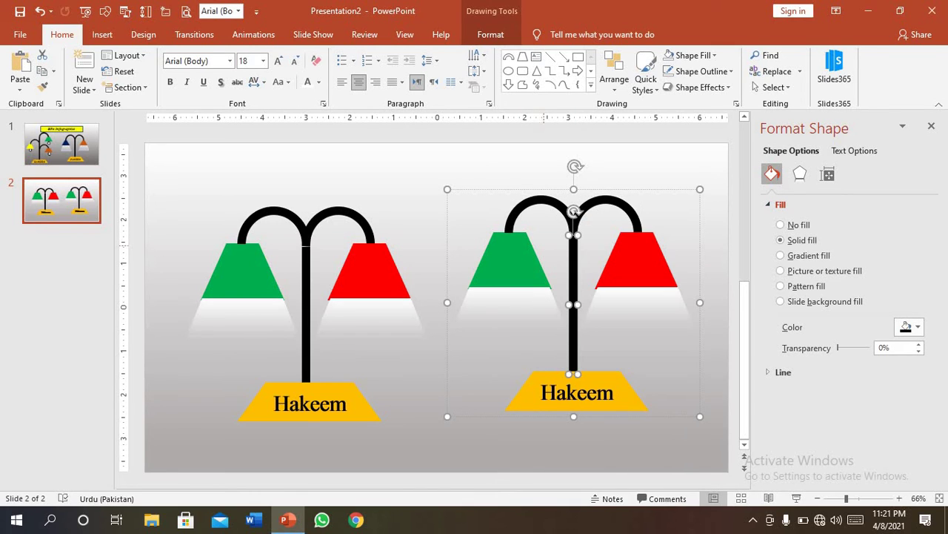
{"action": "left_click", "coordinate": [547, 244]}
{"action": "right_click", "coordinate": [547, 244]}
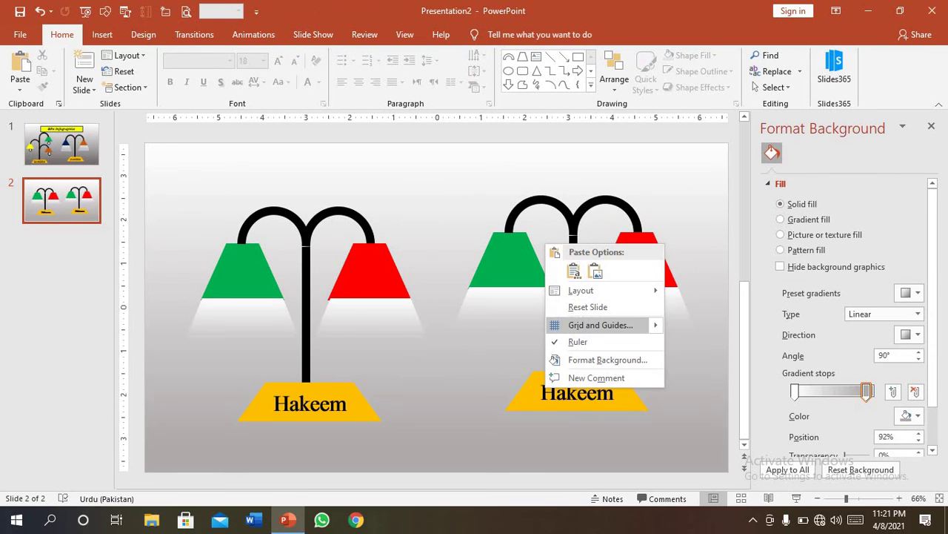
{"action": "key", "text": "Escape"}
{"action": "left_click", "coordinate": [573, 333]}
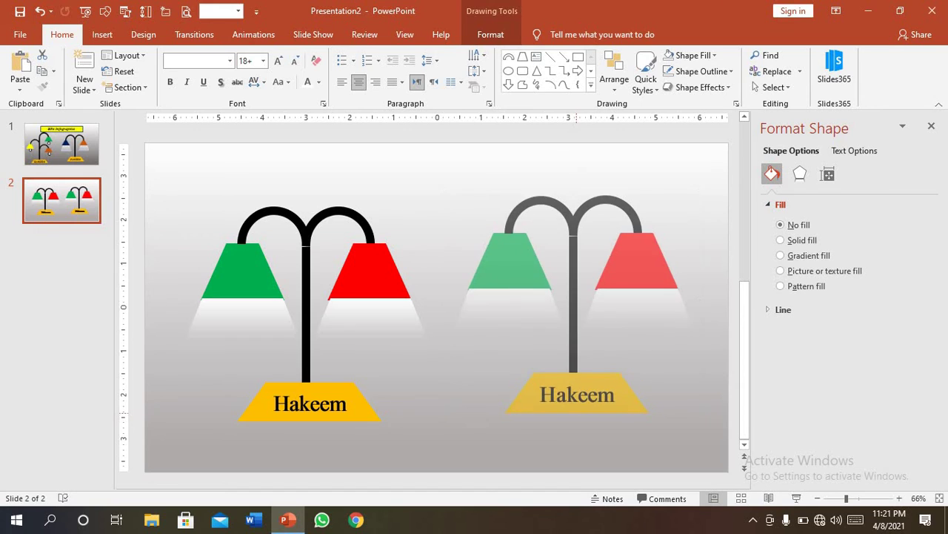
{"action": "left_click_drag", "start_coordinate": [573, 334], "coordinate": [573, 336]}
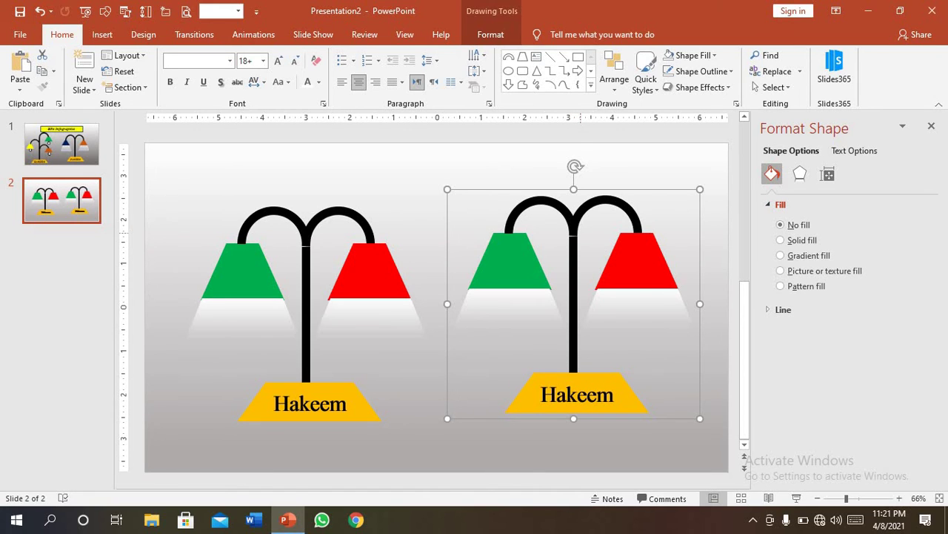
Step: Ungroup the right lamp, slightly reposition one piece, and check its arcs and green shade
{"action": "right_click", "coordinate": [580, 232]}
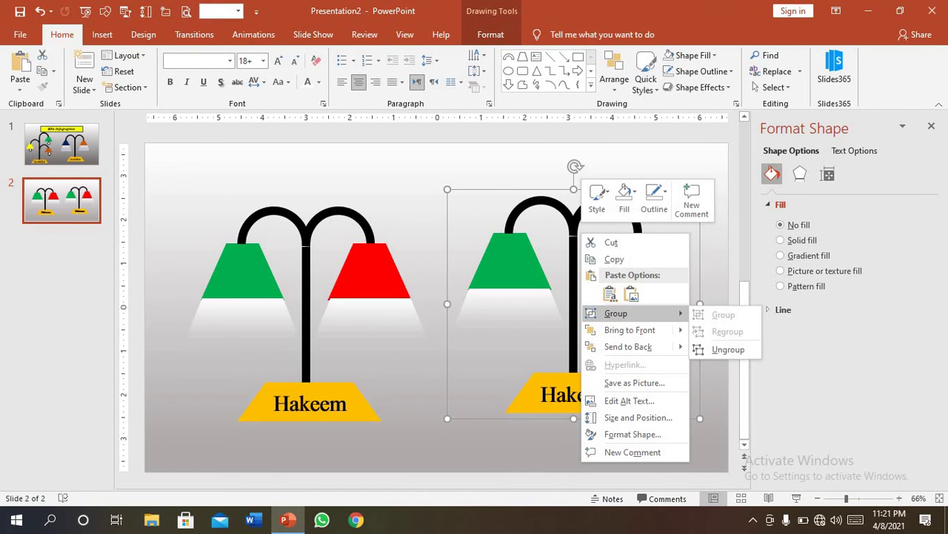
{"action": "left_click", "coordinate": [729, 349]}
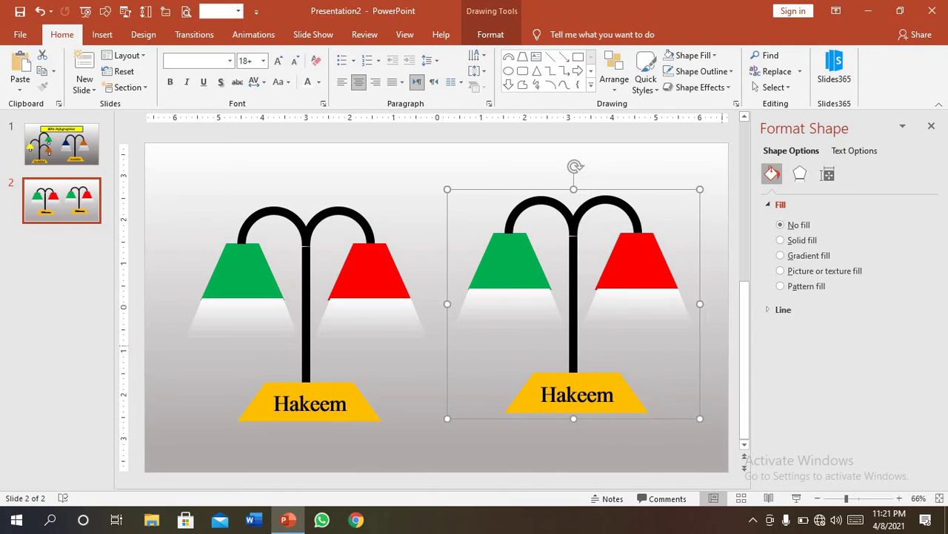
{"action": "key", "text": "Escape"}
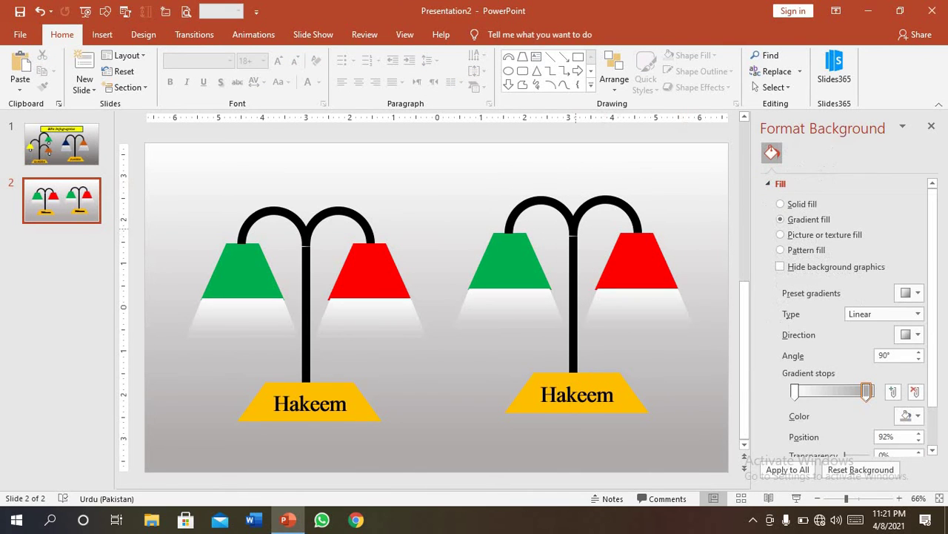
{"action": "left_click", "coordinate": [622, 207]}
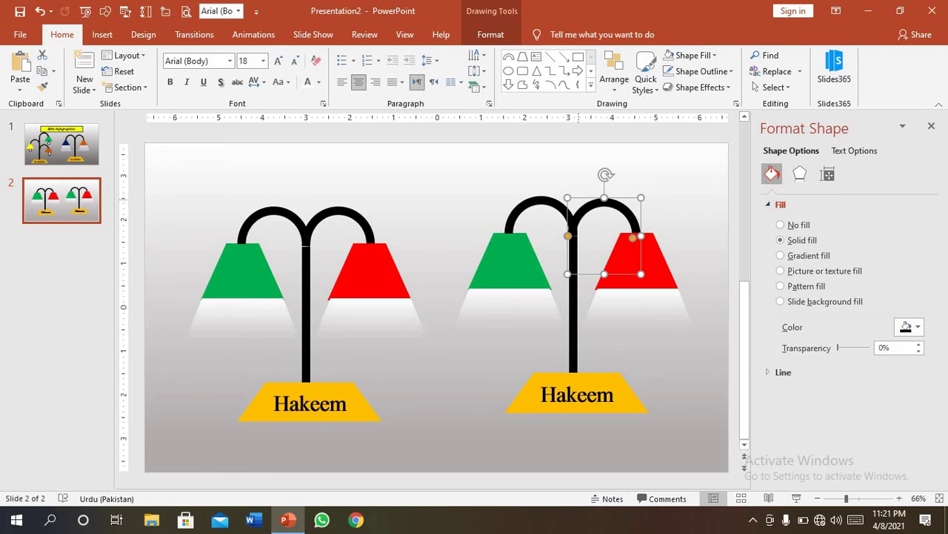
{"action": "key", "text": "Escape"}
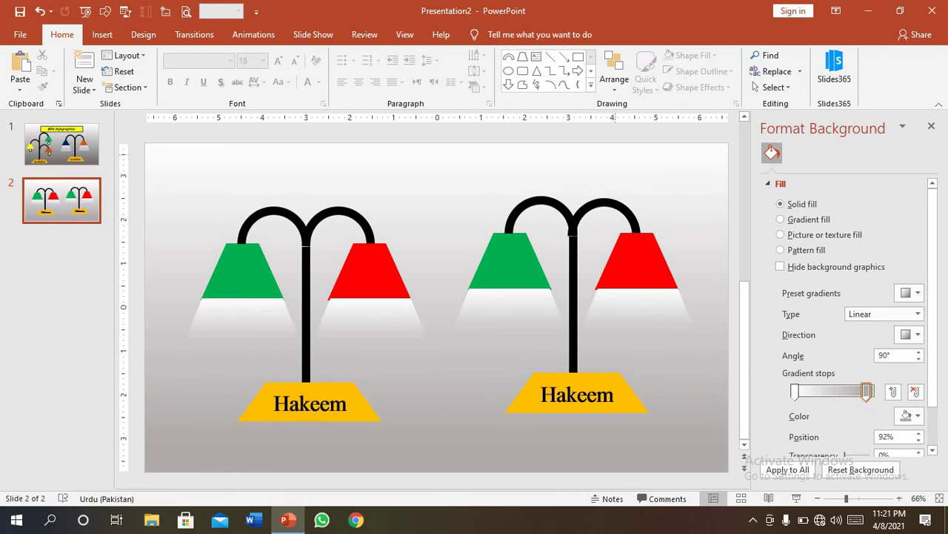
{"action": "left_click_drag", "start_coordinate": [515, 209], "coordinate": [516, 210]}
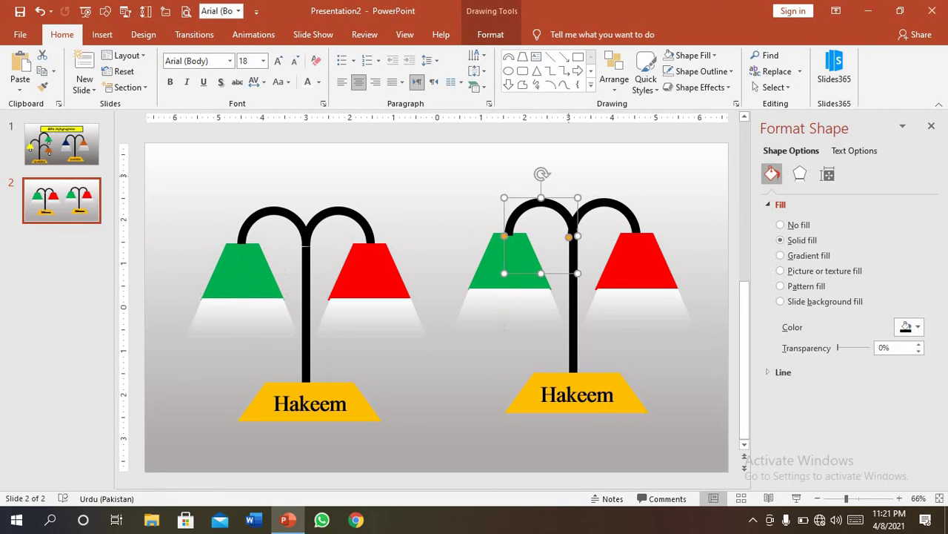
{"action": "key", "text": "Escape"}
{"action": "left_click", "coordinate": [601, 200]}
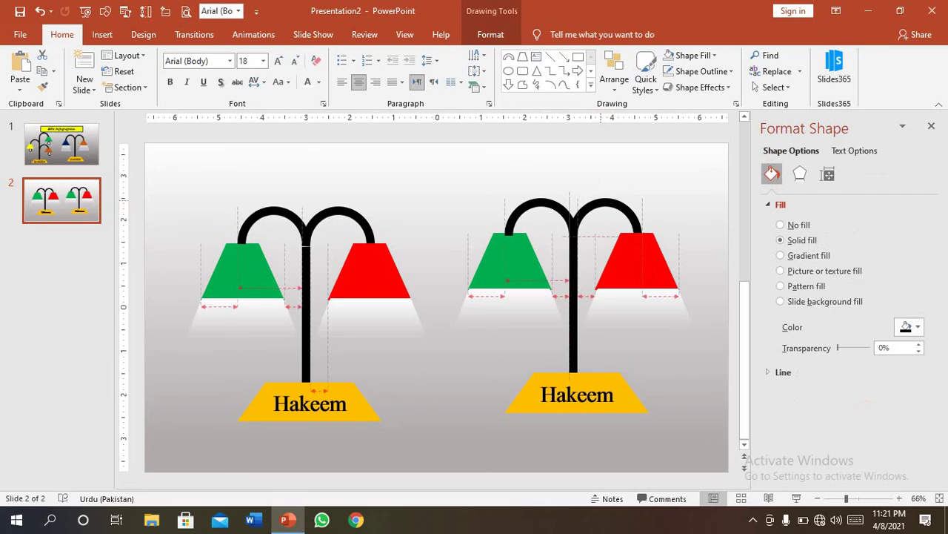
{"action": "key", "text": "Escape"}
{"action": "left_click", "coordinate": [511, 252]}
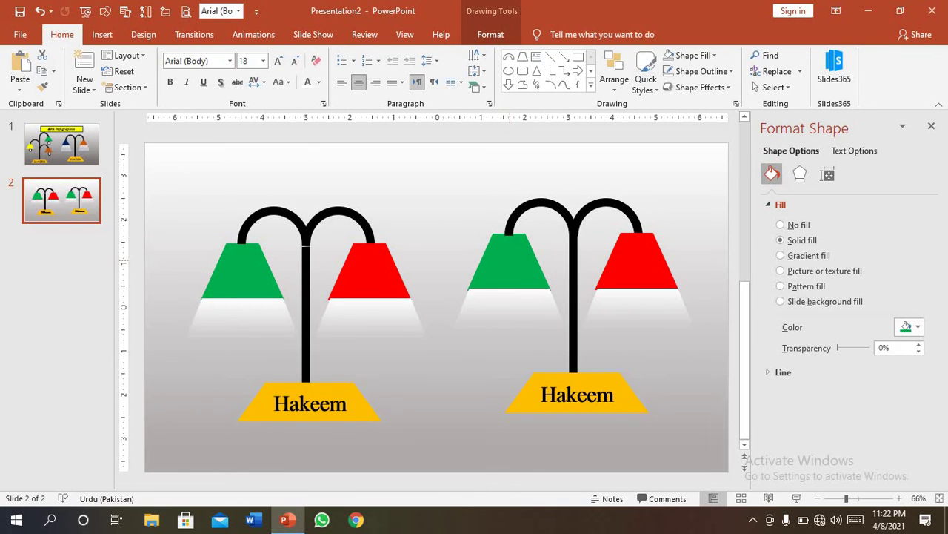
{"action": "key", "text": "Escape"}
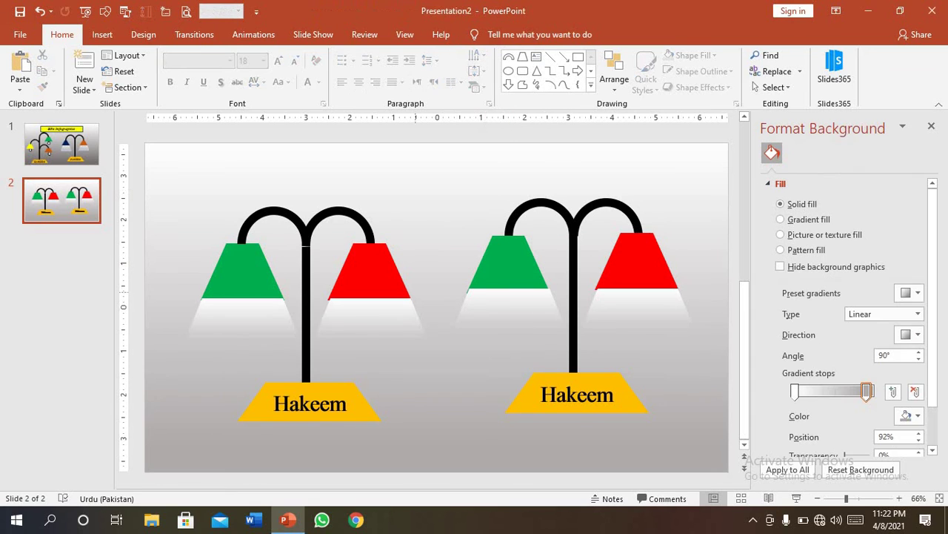
{"action": "left_click", "coordinate": [626, 207]}
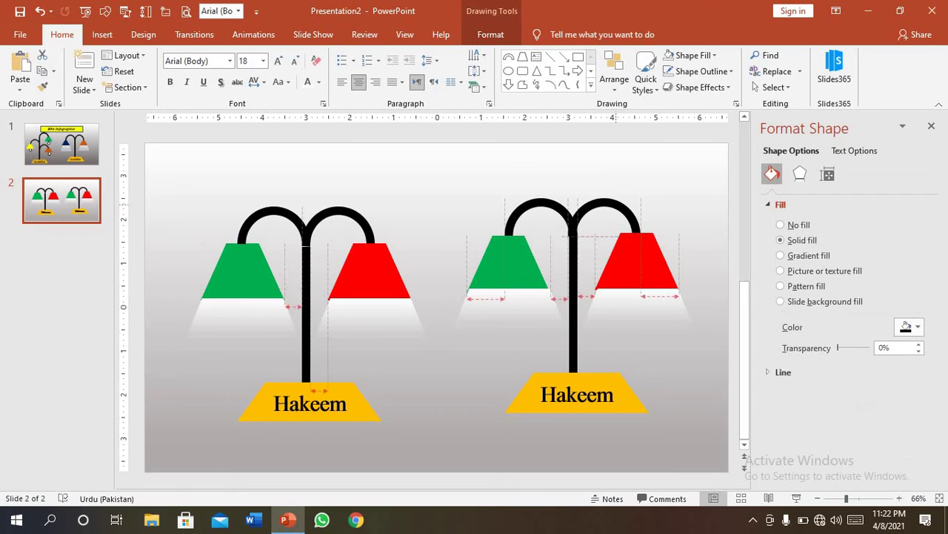
{"action": "key", "text": "Escape"}
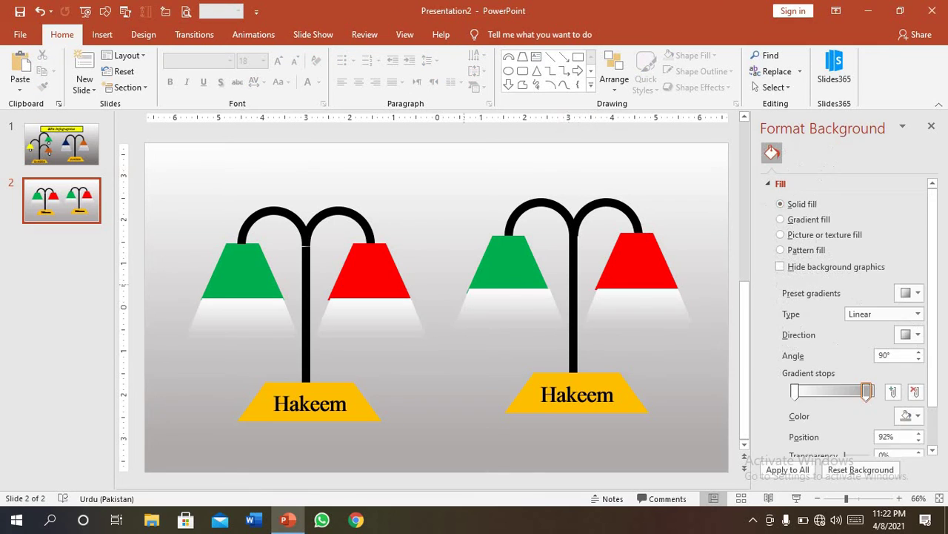
{"action": "left_click", "coordinate": [508, 256]}
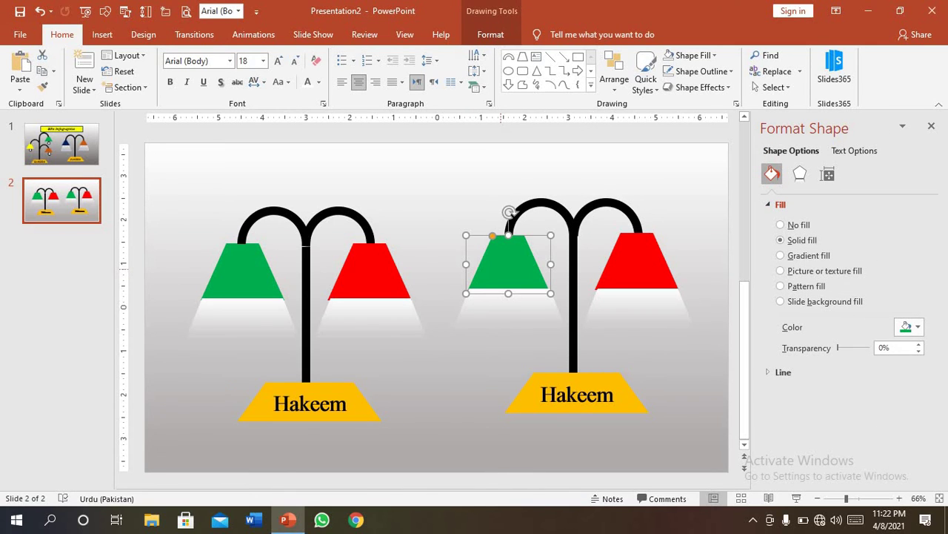
Step: Select everything except the left lamp and group the right lamp's parts together
{"action": "key", "text": "ctrl+a"}
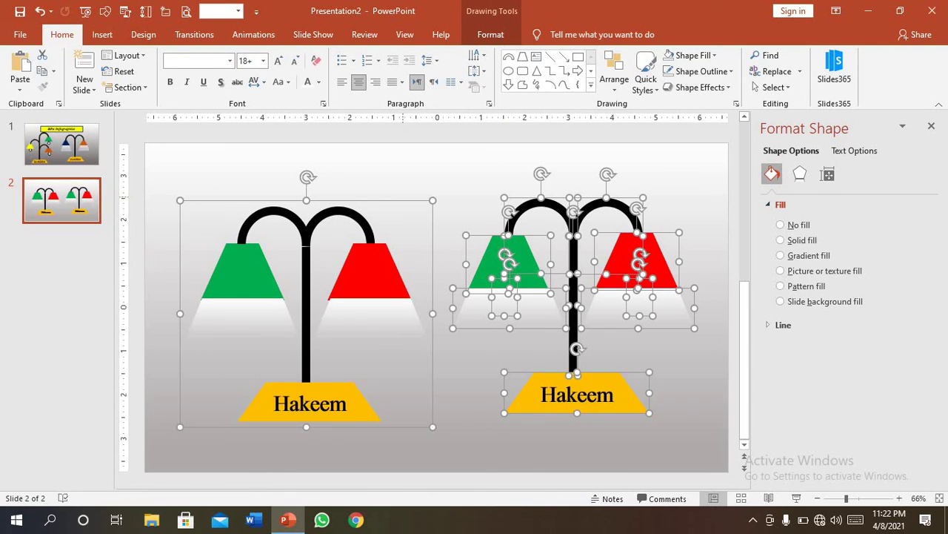
{"action": "left_click", "coordinate": [380, 200], "text": "ctrl"}
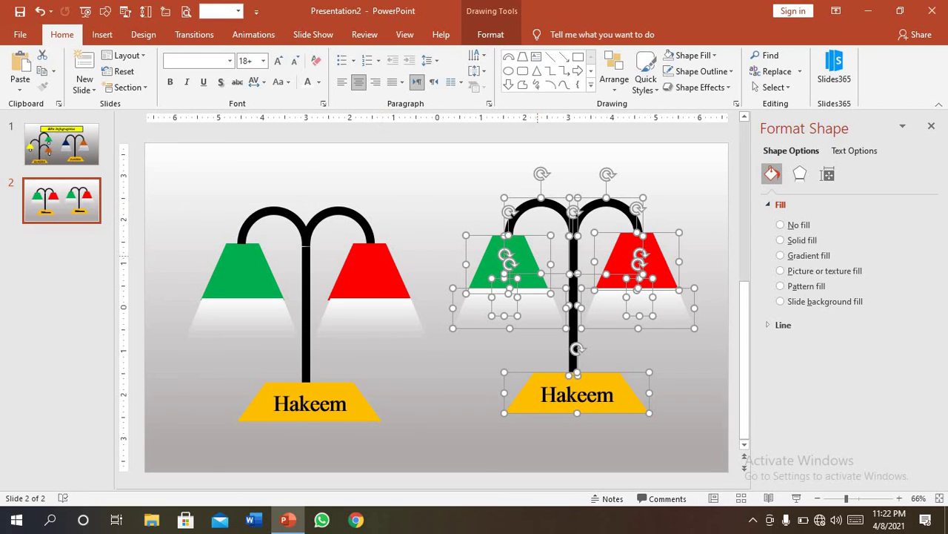
{"action": "key", "text": "ctrl+g"}
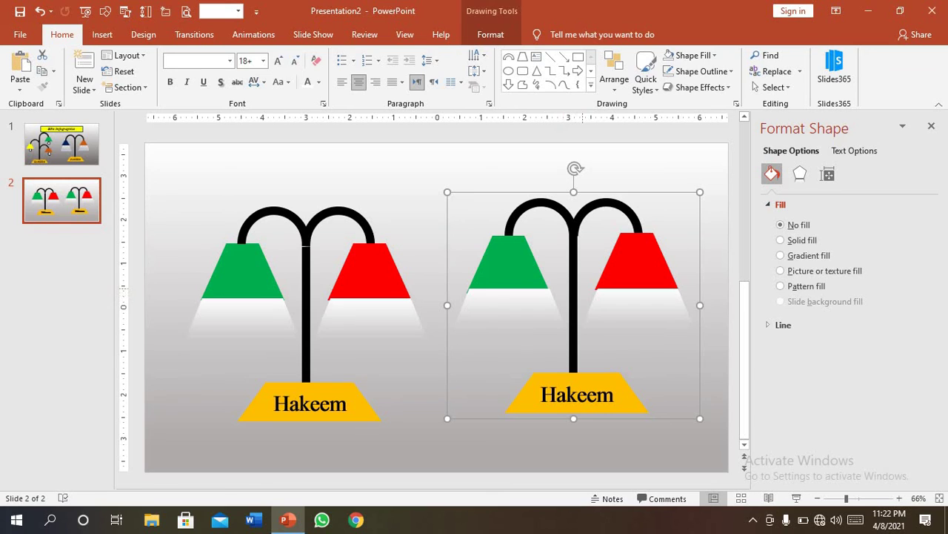
{"action": "left_click", "coordinate": [438, 445]}
Step: Nudge the right lamp slightly up-right and ungroup the left lamp into separate shapes
{"action": "left_click", "coordinate": [578, 297]}
{"action": "left_click_drag", "start_coordinate": [578, 296], "coordinate": [587, 291]}
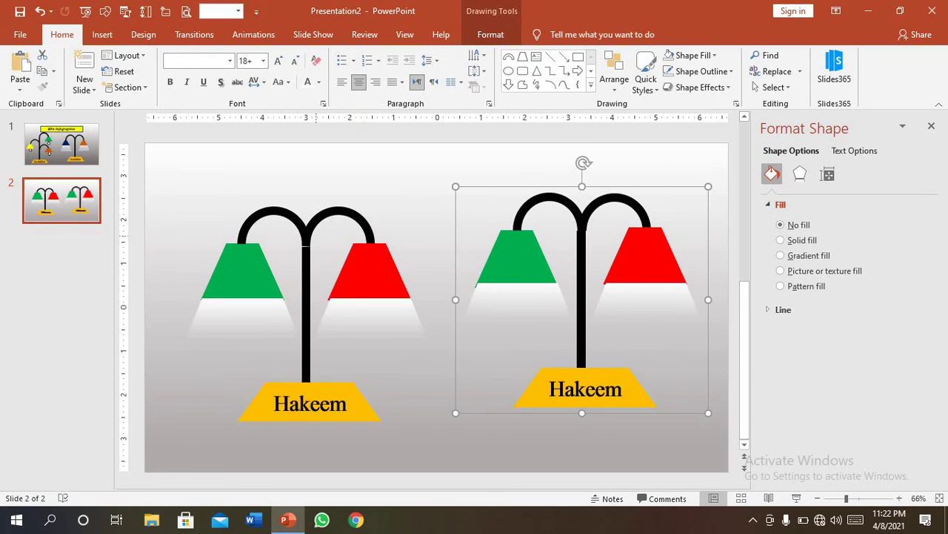
{"action": "left_click", "coordinate": [317, 236]}
{"action": "left_click", "coordinate": [306, 232]}
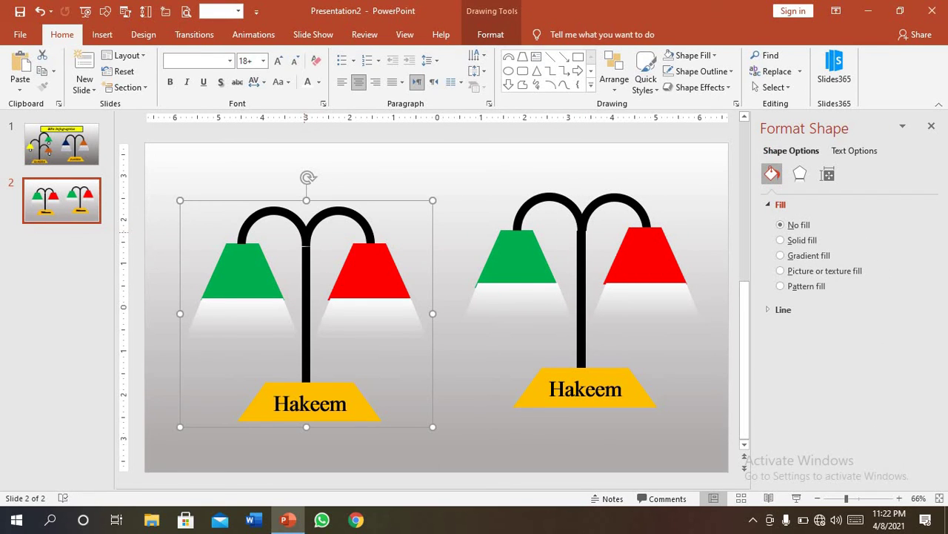
{"action": "right_click", "coordinate": [305, 232]}
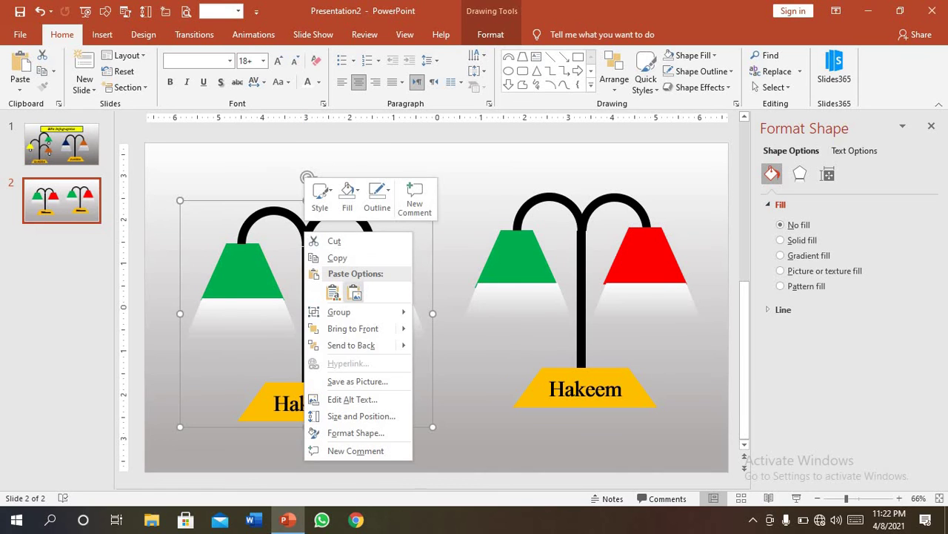
{"action": "mouse_move", "coordinate": [339, 312]}
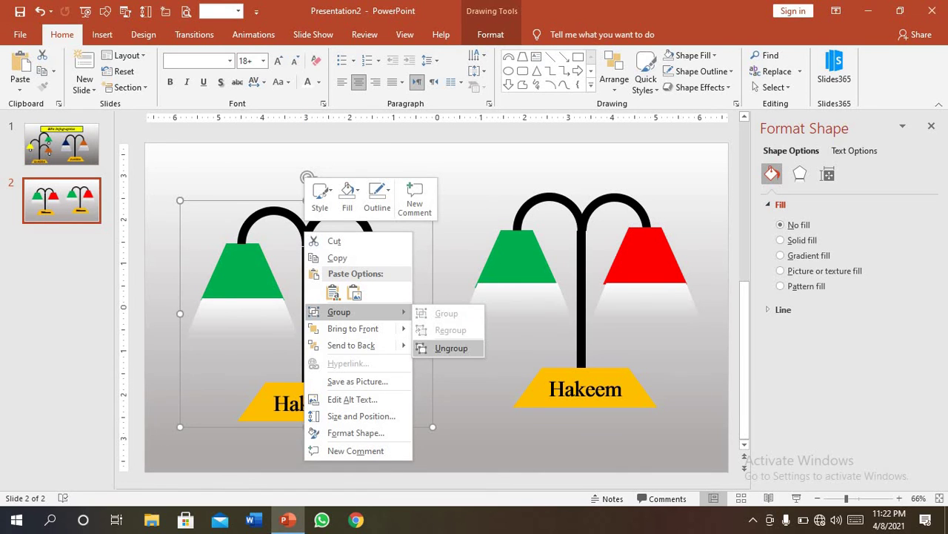
{"action": "left_click", "coordinate": [449, 348]}
Step: Lift the left lamp's right arc away from the pole and nudge its green shade down
{"action": "left_click", "coordinate": [448, 355]}
{"action": "left_click", "coordinate": [369, 274]}
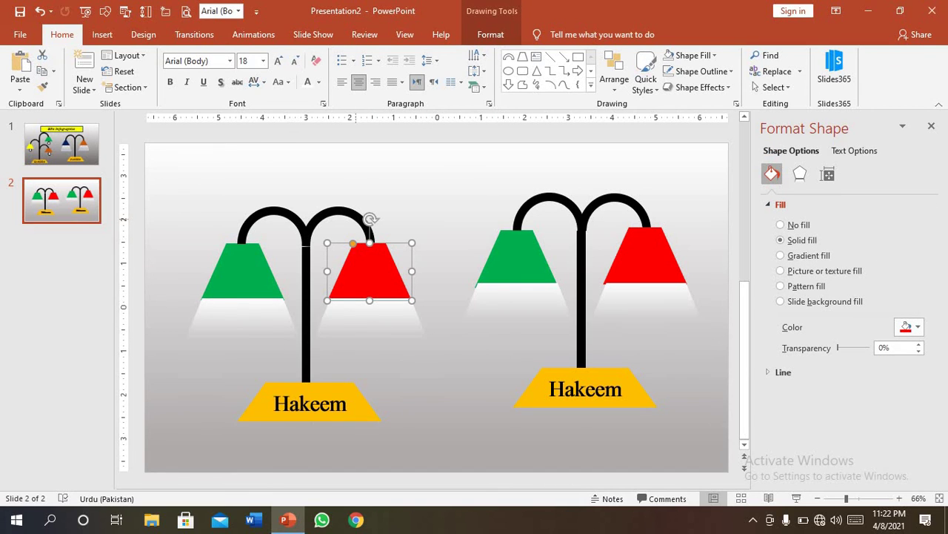
{"action": "left_click", "coordinate": [367, 222]}
{"action": "left_click_drag", "start_coordinate": [368, 222], "coordinate": [391, 213]}
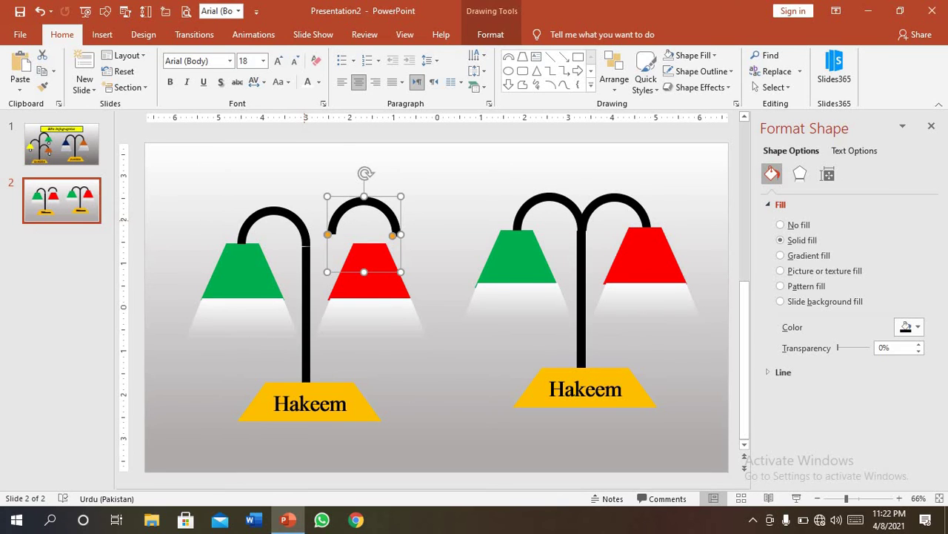
{"action": "left_click", "coordinate": [304, 235]}
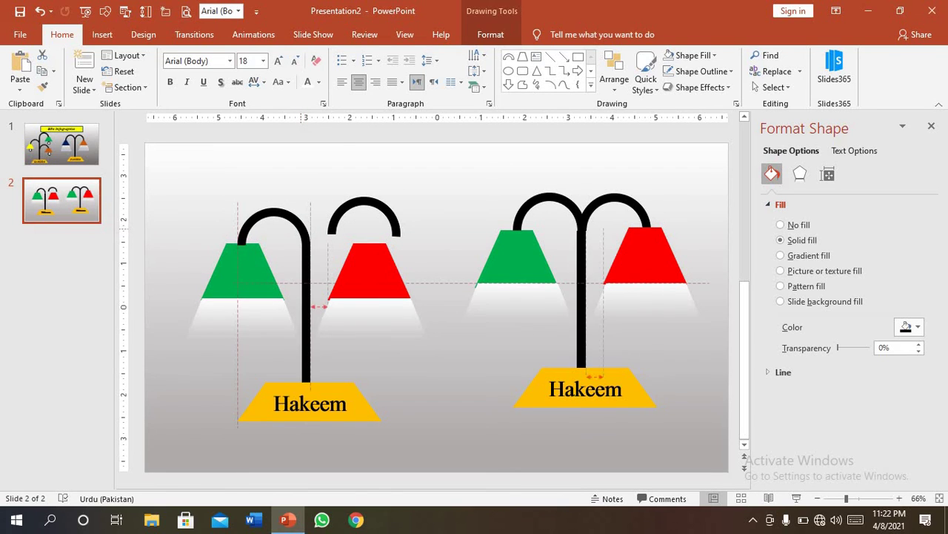
{"action": "left_click", "coordinate": [185, 222]}
{"action": "left_click_drag", "start_coordinate": [245, 271], "coordinate": [244, 274]}
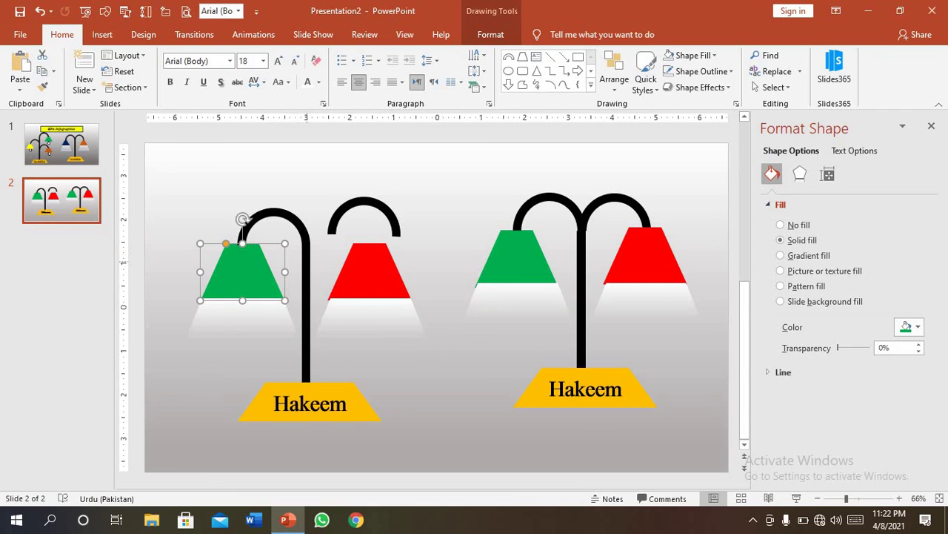
Step: Stretch the left lamp's black pole upward so it rises above the arcs
{"action": "left_click", "coordinate": [307, 252]}
{"action": "left_click_drag", "start_coordinate": [306, 245], "coordinate": [307, 180]}
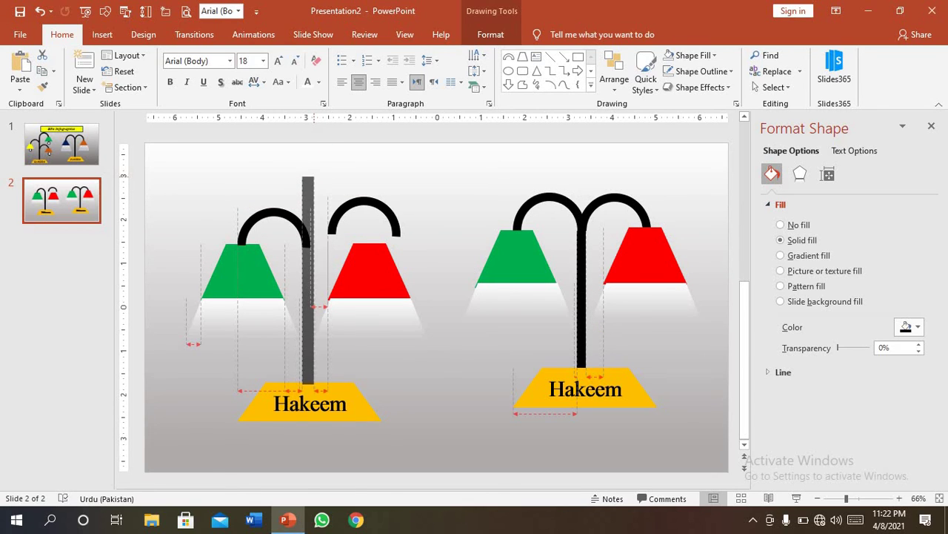
{"action": "left_click_drag", "start_coordinate": [307, 179], "coordinate": [308, 176]}
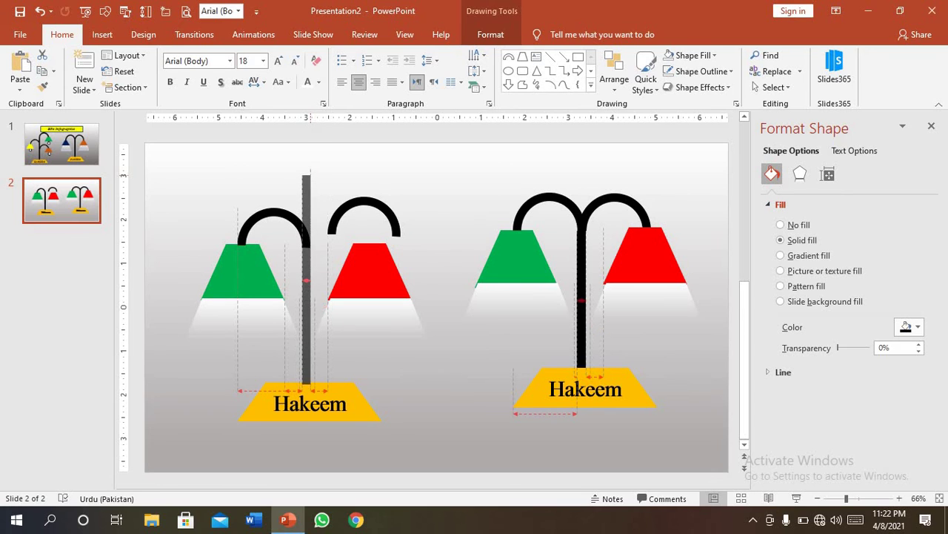
{"action": "key", "text": "Escape"}
Step: Lower the left arc on the pole and hang the green shade beneath its end
{"action": "left_click", "coordinate": [244, 267]}
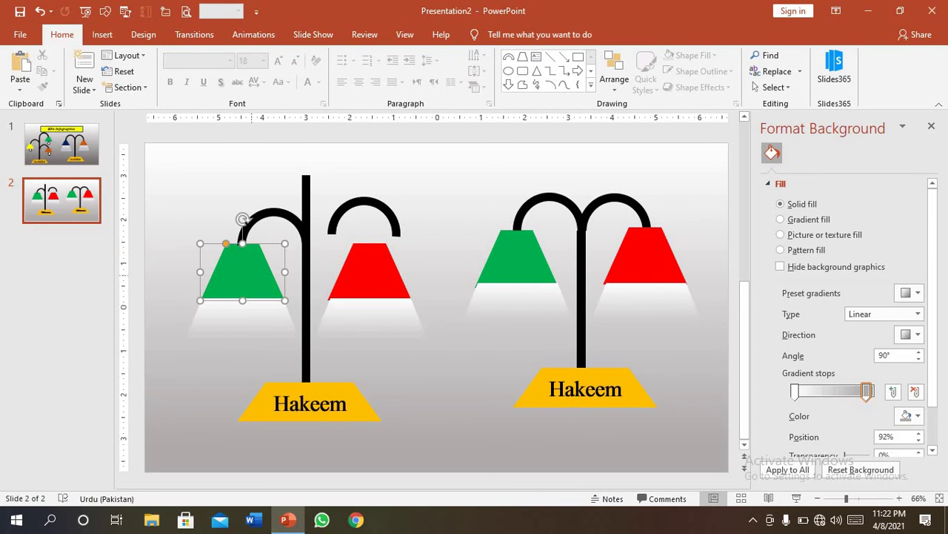
{"action": "left_click_drag", "start_coordinate": [283, 234], "coordinate": [276, 262]}
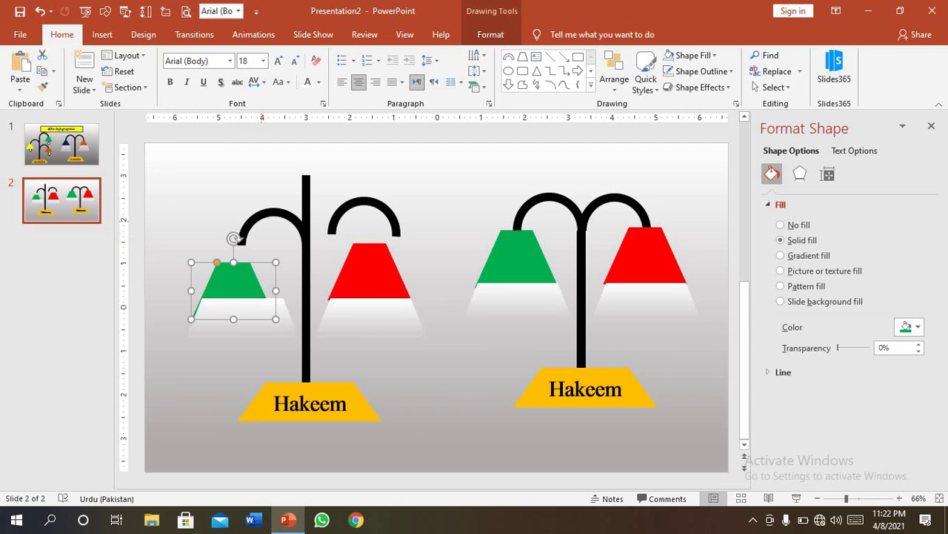
{"action": "left_click_drag", "start_coordinate": [271, 213], "coordinate": [272, 222]}
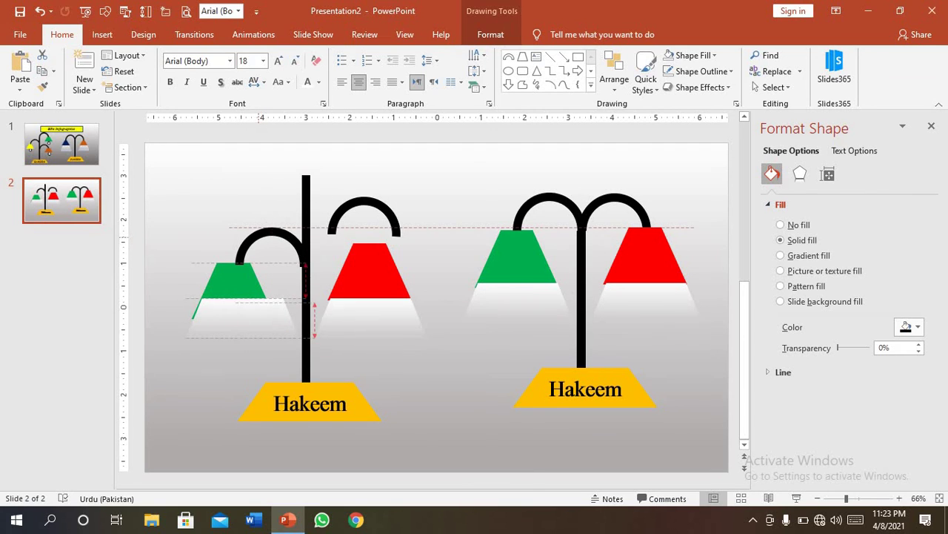
{"action": "left_click_drag", "start_coordinate": [272, 222], "coordinate": [273, 239]}
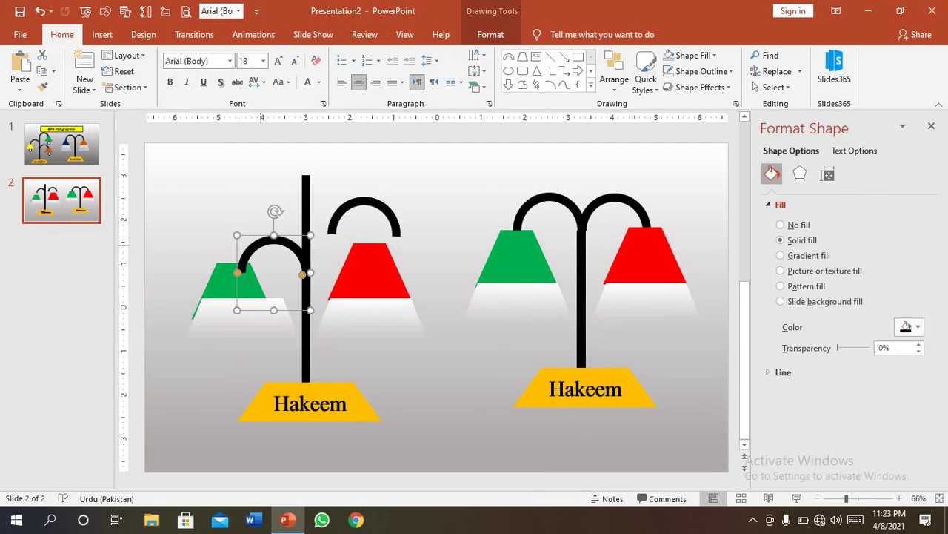
{"action": "left_click_drag", "start_coordinate": [241, 315], "coordinate": [211, 360]}
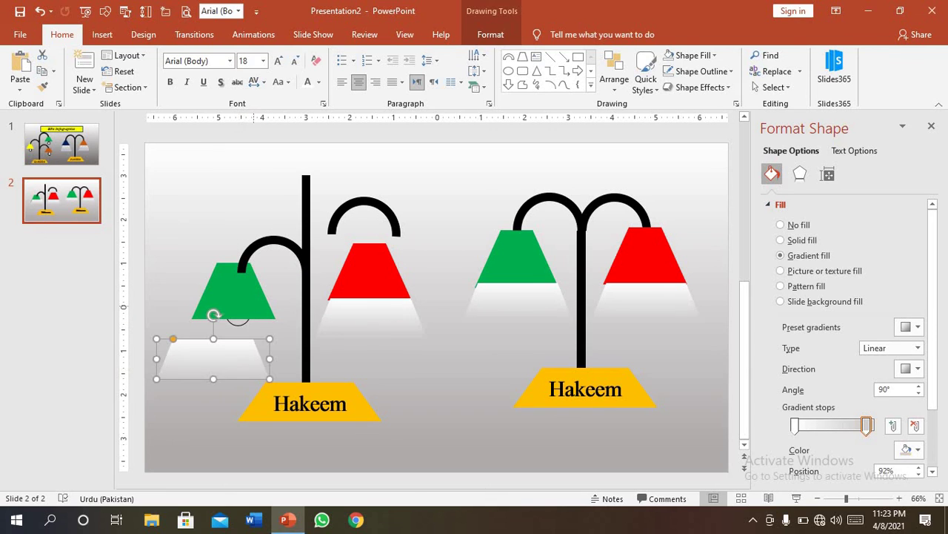
{"action": "mouse_move", "coordinate": [232, 296]}
{"action": "left_mouse_down"}
{"action": "mouse_move", "coordinate": [254, 260]}
{"action": "mouse_move", "coordinate": [285, 343]}
{"action": "left_mouse_up"}
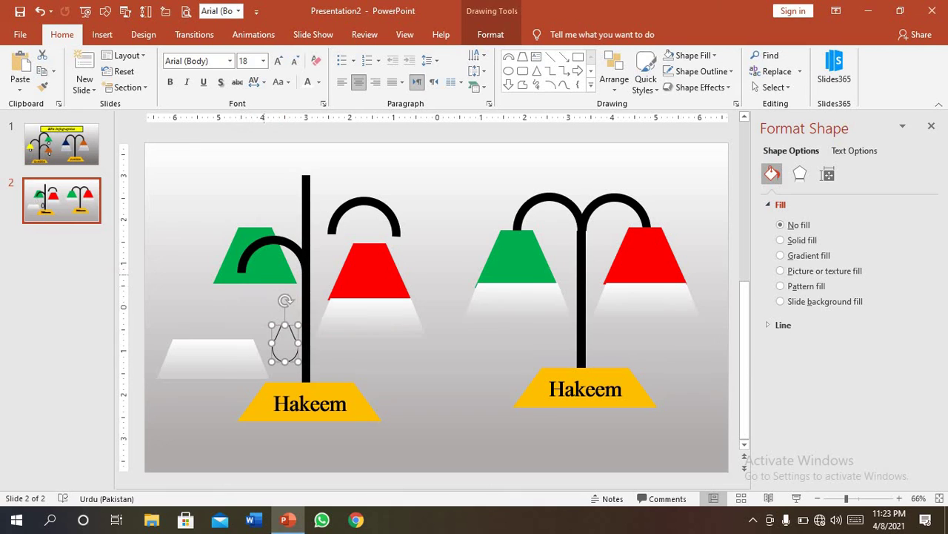
{"action": "left_click_drag", "start_coordinate": [256, 259], "coordinate": [240, 305]}
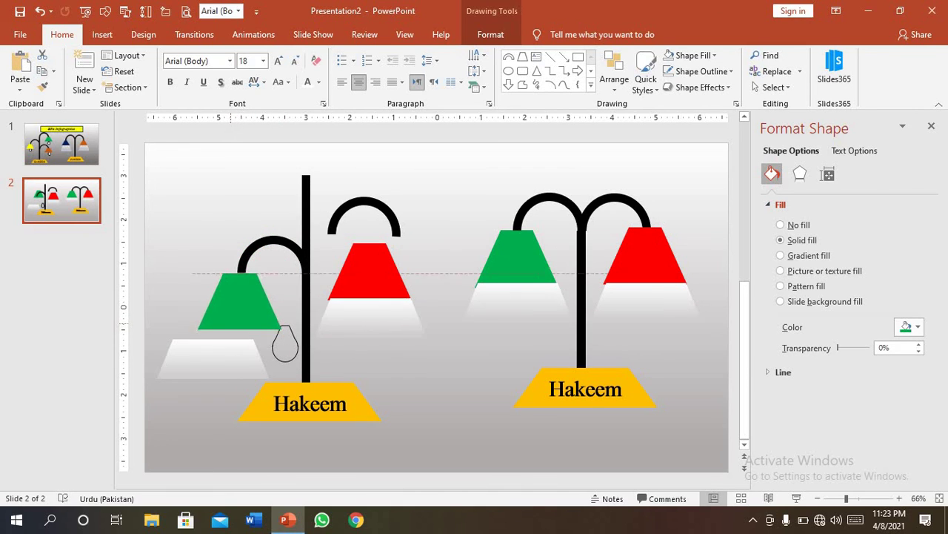
{"action": "left_click_drag", "start_coordinate": [239, 306], "coordinate": [242, 303]}
Step: Delete the green shade's white glow and place the bulb outline under the shade
{"action": "left_click", "coordinate": [211, 360]}
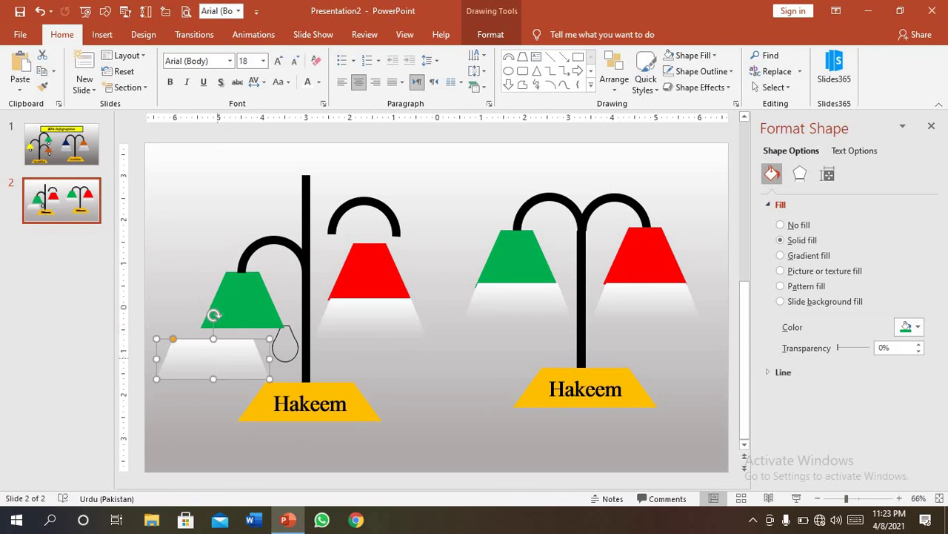
{"action": "left_click_drag", "start_coordinate": [211, 359], "coordinate": [214, 376]}
{"action": "key", "text": "Delete"}
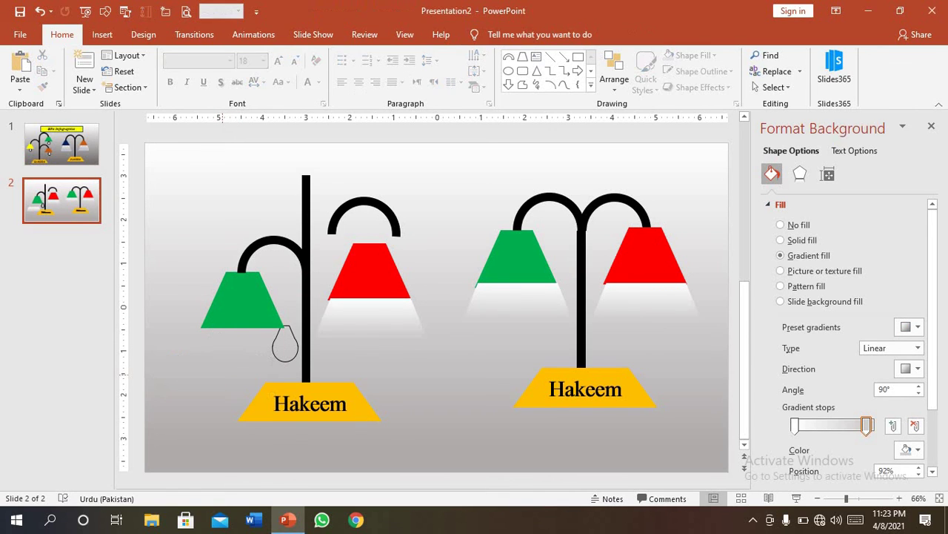
{"action": "left_click_drag", "start_coordinate": [285, 345], "coordinate": [243, 347]}
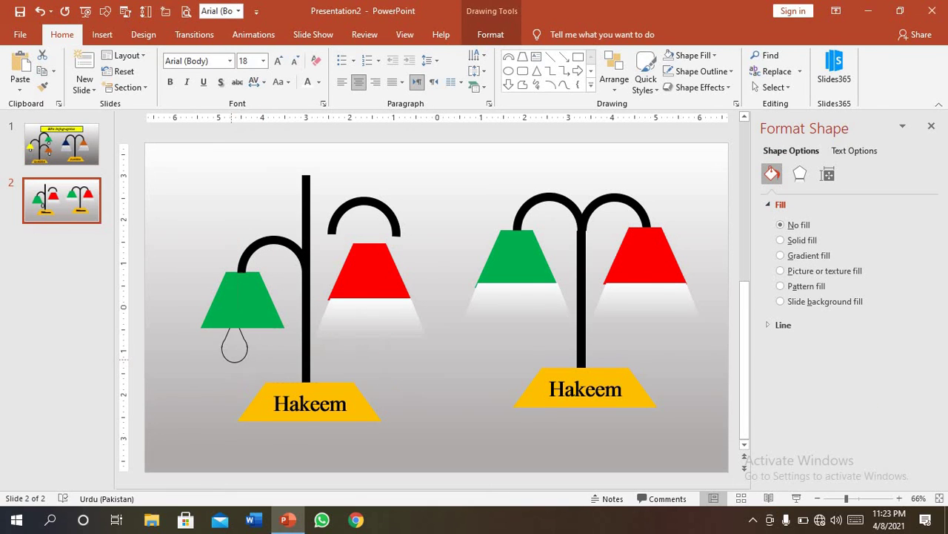
{"action": "left_click_drag", "start_coordinate": [243, 346], "coordinate": [238, 345]}
{"action": "key", "text": "Escape"}
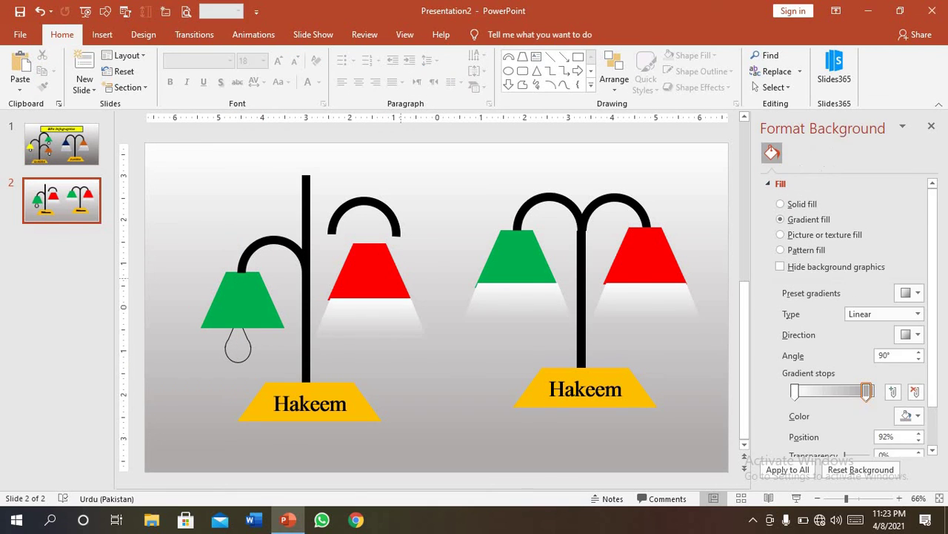
Step: Hook the loose arc onto the pole's top, then undo an accidental pole nudge
{"action": "left_click_drag", "start_coordinate": [364, 198], "coordinate": [338, 142]}
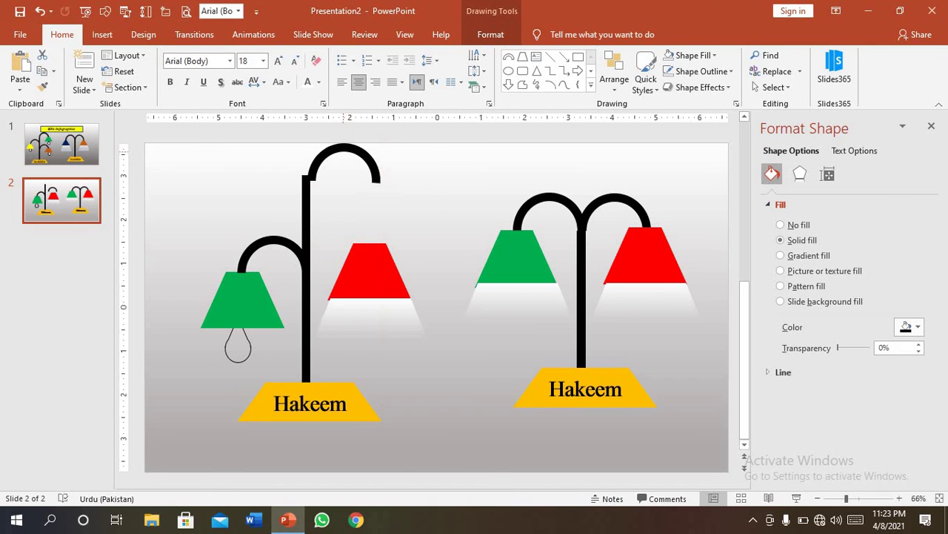
{"action": "left_click_drag", "start_coordinate": [337, 142], "coordinate": [338, 140]}
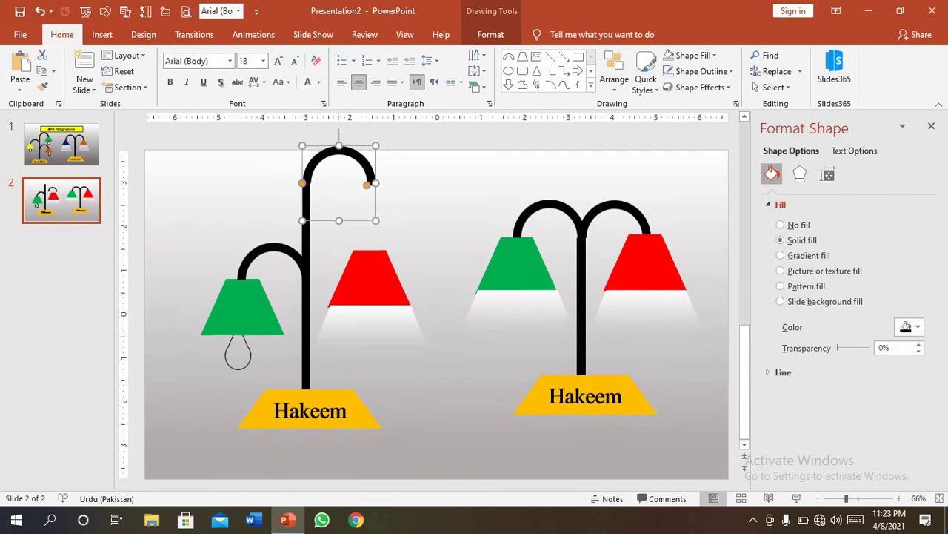
{"action": "left_click", "coordinate": [370, 318]}
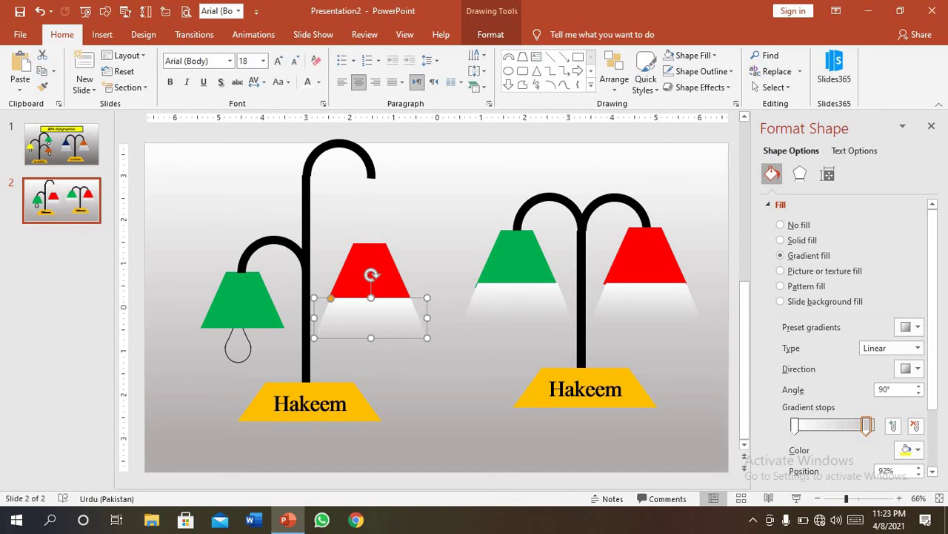
{"action": "scroll", "coordinate": [370, 317], "scroll_direction": "up", "scroll_amount": 5}
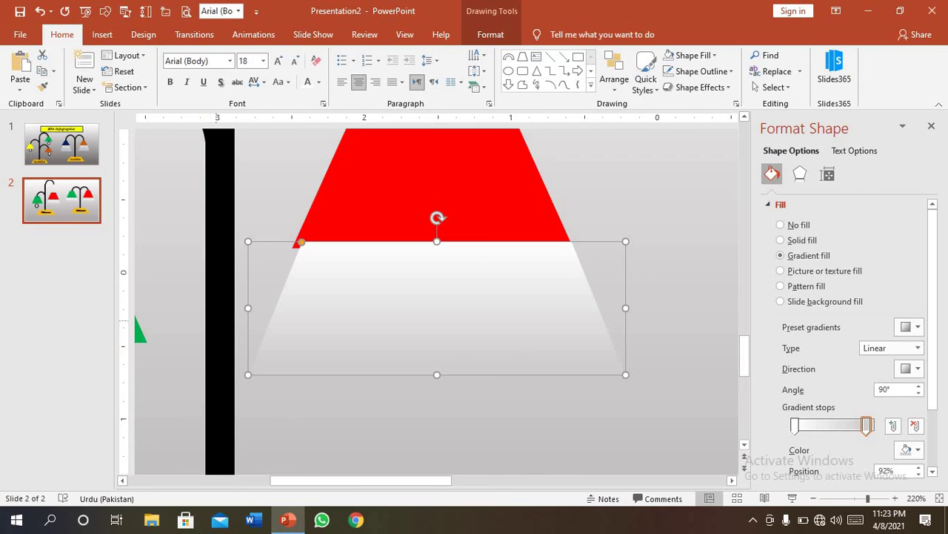
{"action": "left_click_drag", "start_coordinate": [220, 296], "coordinate": [231, 296]}
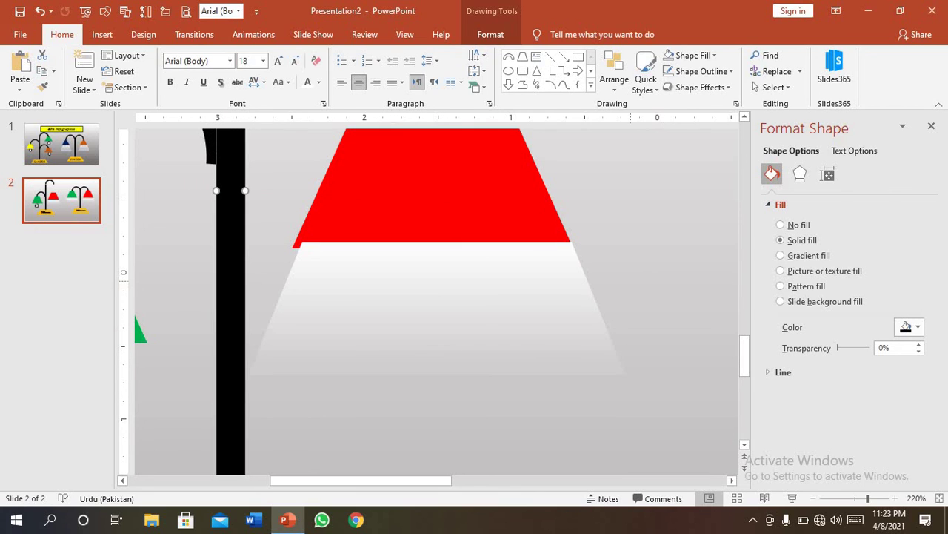
{"action": "left_click", "coordinate": [39, 11]}
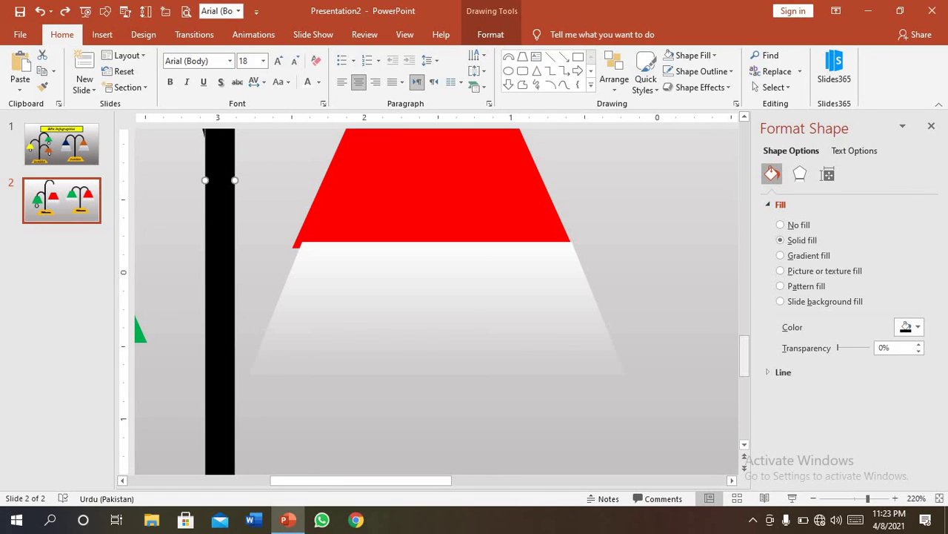
{"action": "left_click_drag", "start_coordinate": [745, 357], "coordinate": [745, 201]}
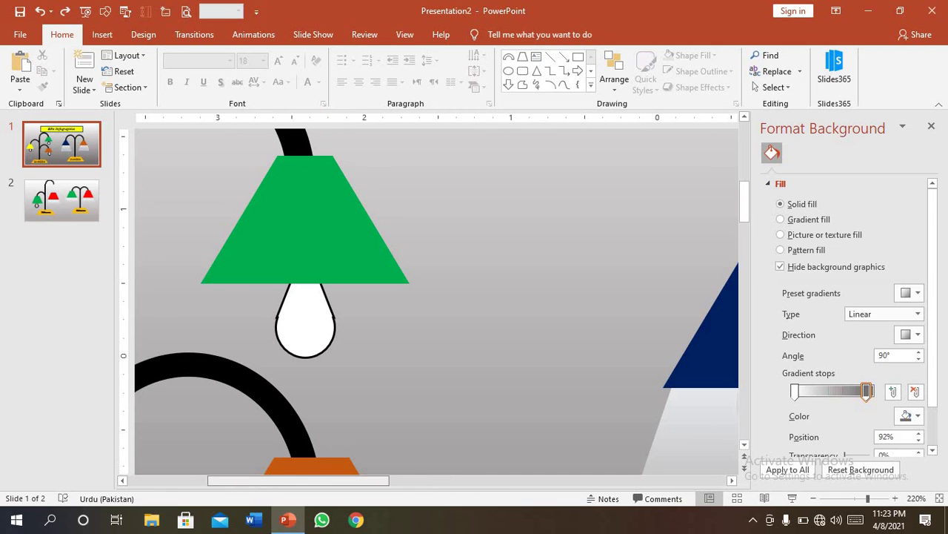
Step: Zoom out to review slide 1's design, then return to slide 2
{"action": "left_click_drag", "start_coordinate": [298, 480], "coordinate": [237, 481]}
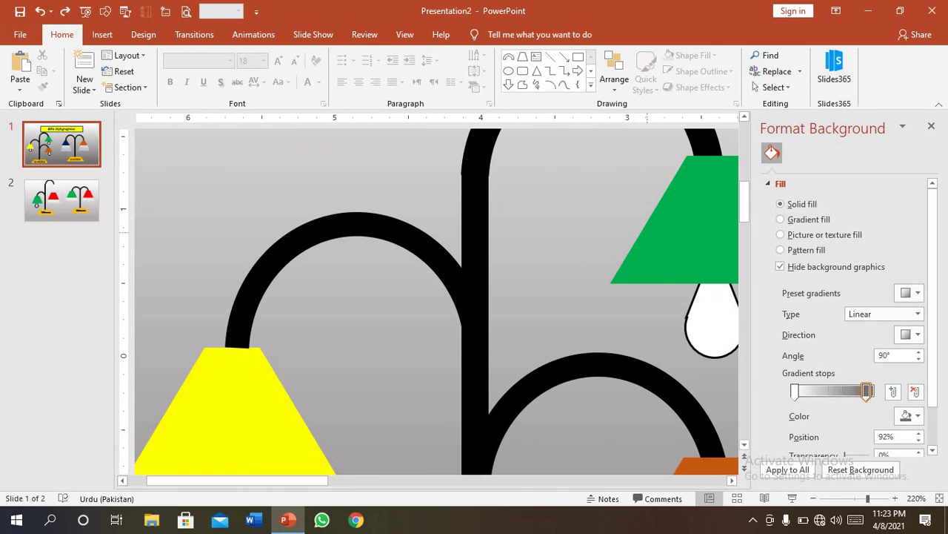
{"action": "left_click_drag", "start_coordinate": [745, 201], "coordinate": [745, 173]}
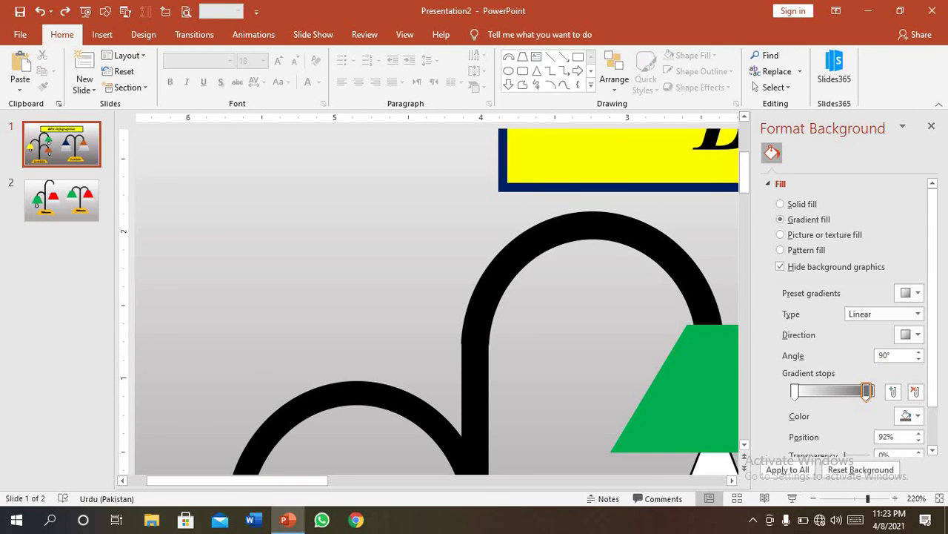
{"action": "left_click_drag", "start_coordinate": [868, 498], "coordinate": [862, 498]}
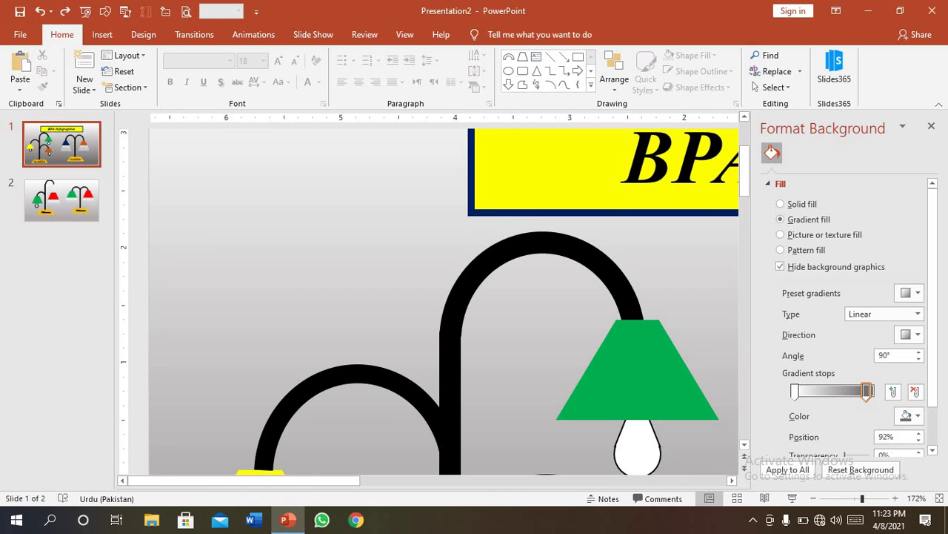
{"action": "left_click_drag", "start_coordinate": [862, 498], "coordinate": [849, 498]}
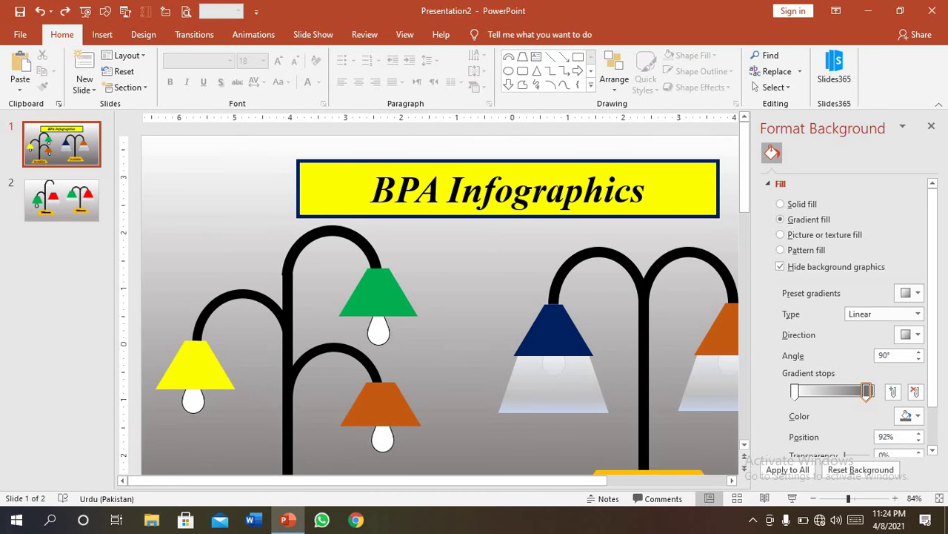
{"action": "key", "text": "Page_Down"}
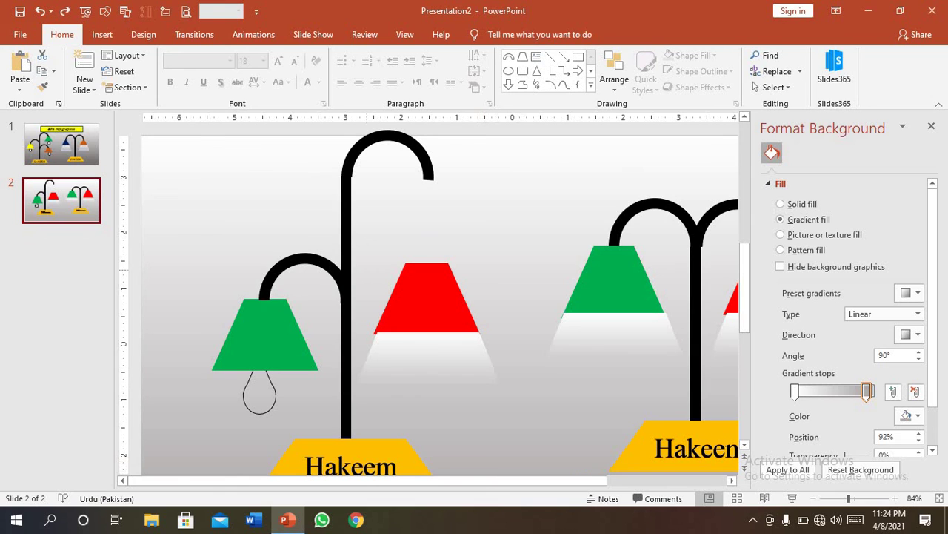
Step: Move the left lamp's red shade and bulb up under the top arc and delete its white beam
{"action": "key", "text": "Tab"}
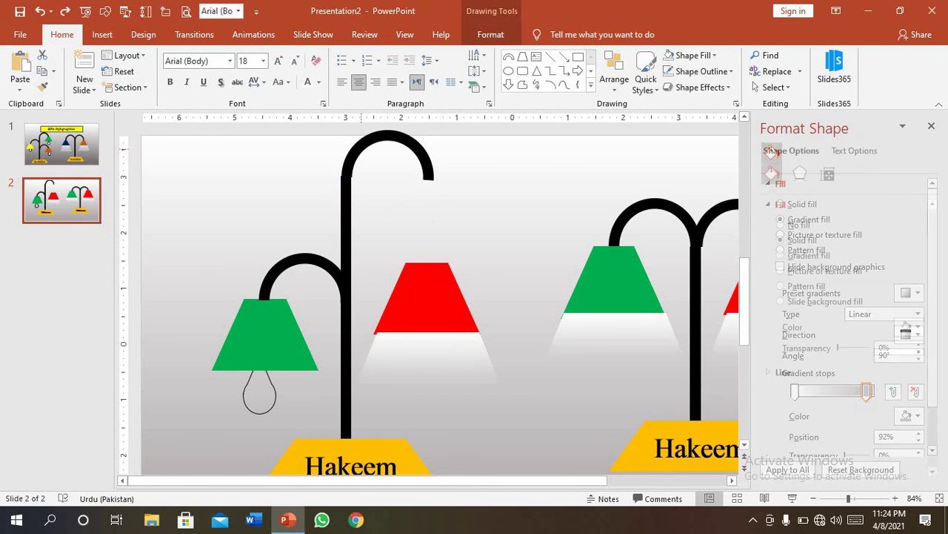
{"action": "key", "text": "Tab"}
{"action": "key", "text": "Escape"}
{"action": "left_click", "coordinate": [427, 304]}
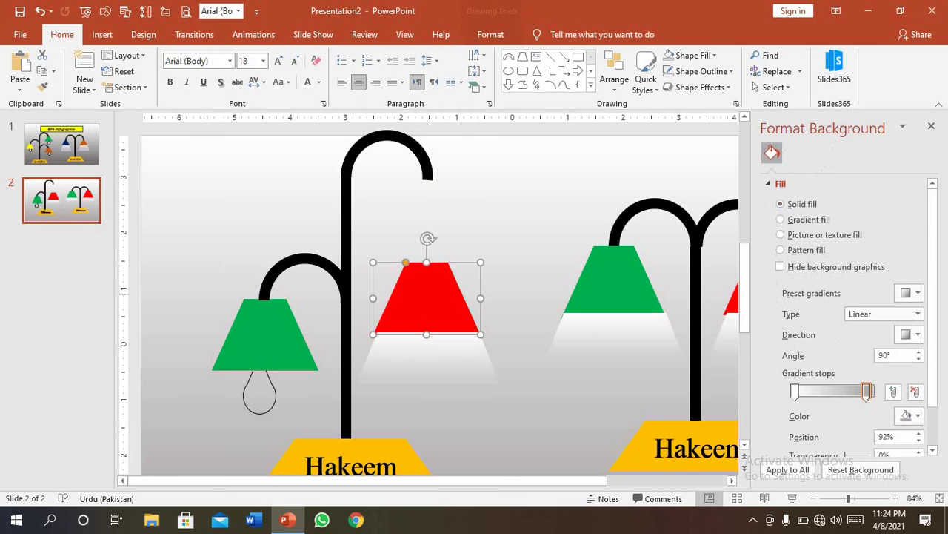
{"action": "left_click_drag", "start_coordinate": [427, 304], "coordinate": [431, 221]}
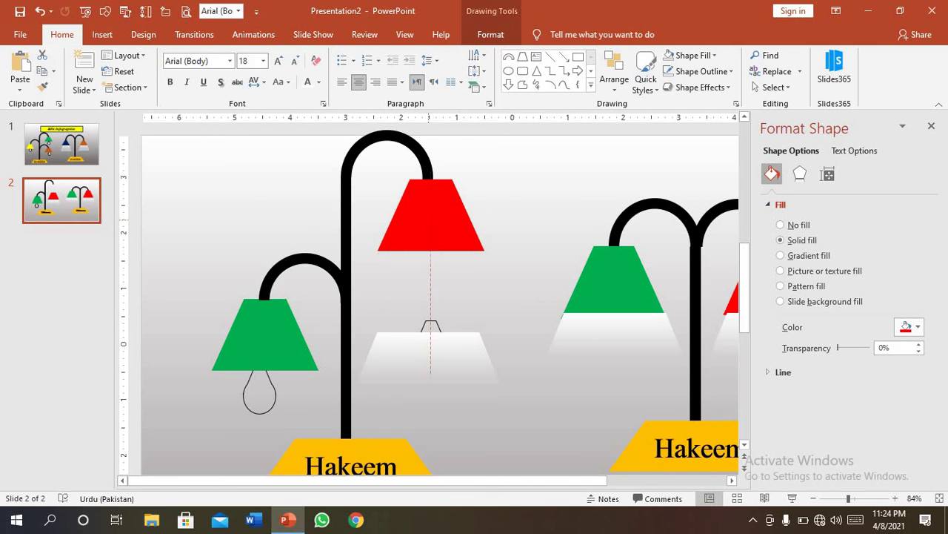
{"action": "mouse_move", "coordinate": [432, 348]}
{"action": "left_mouse_down"}
{"action": "mouse_move", "coordinate": [423, 291]}
{"action": "mouse_move", "coordinate": [431, 258]}
{"action": "left_mouse_up"}
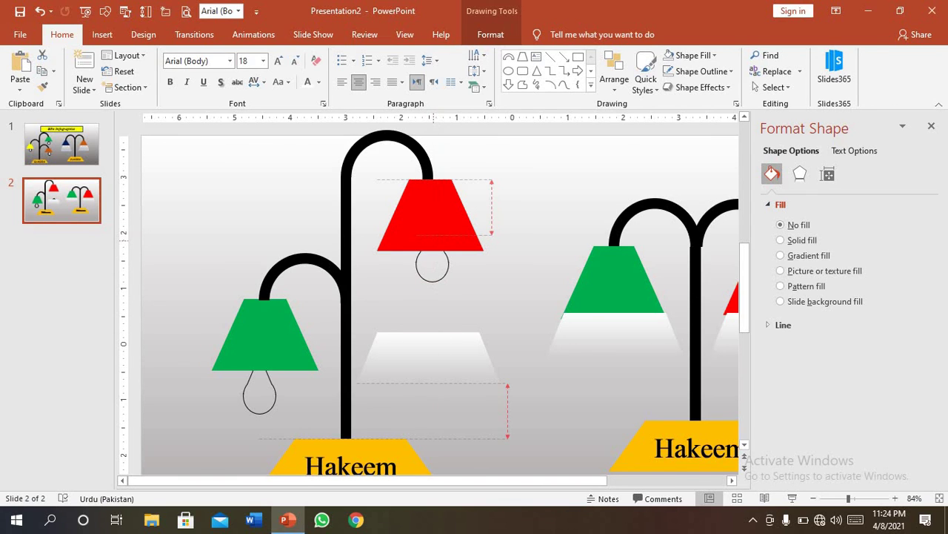
{"action": "left_click", "coordinate": [429, 356]}
{"action": "key", "text": "Delete"}
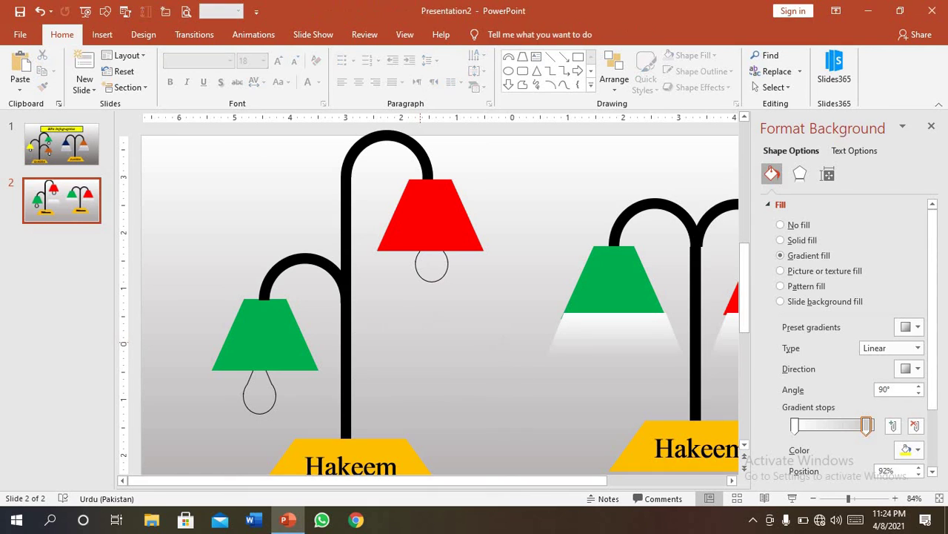
Step: Zoom out and nudge the top arc and red shade into alignment with arrow keys
{"action": "left_click_drag", "start_coordinate": [849, 498], "coordinate": [843, 498]}
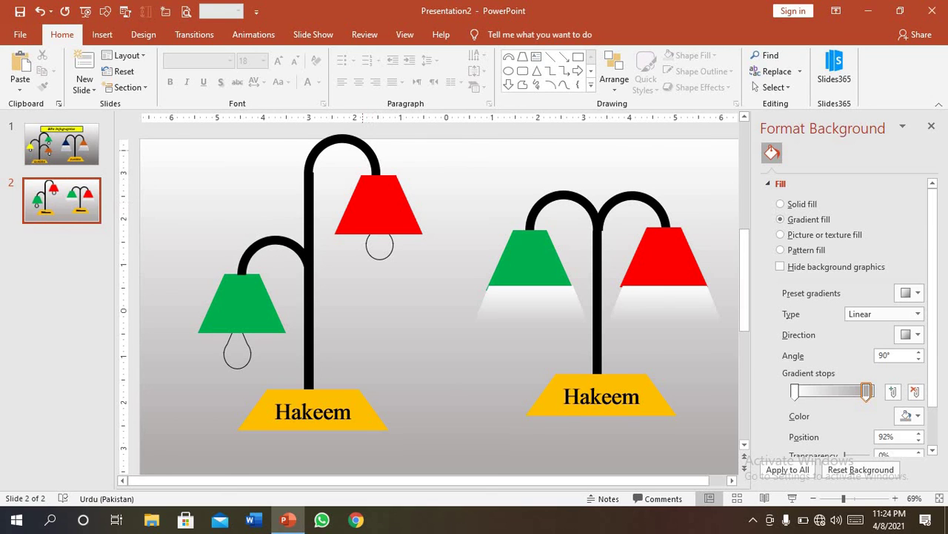
{"action": "left_click", "coordinate": [378, 203]}
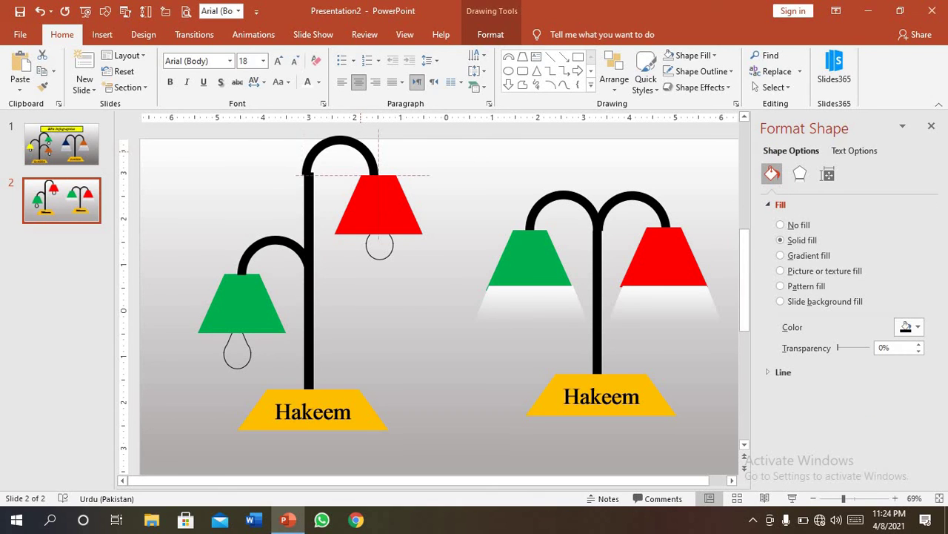
{"action": "key", "text": "Down"}
{"action": "key", "text": "Down"}
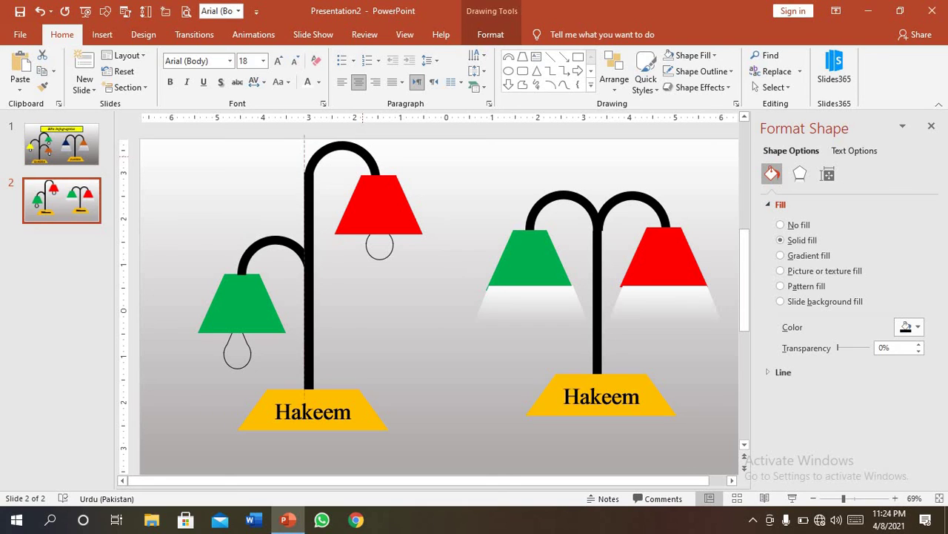
{"action": "key", "text": "Tab"}
{"action": "key", "text": "Escape"}
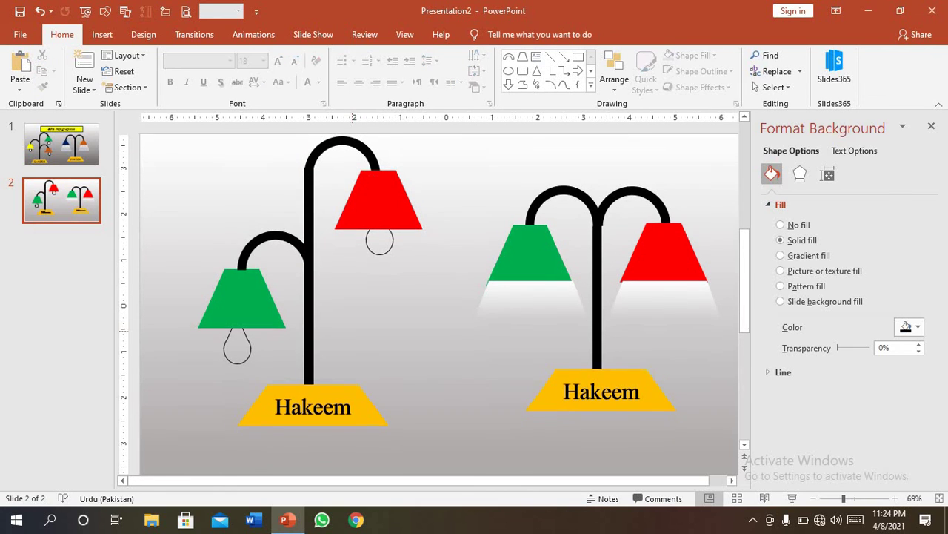
{"action": "key", "text": "Tab"}
{"action": "key", "text": "Up"}
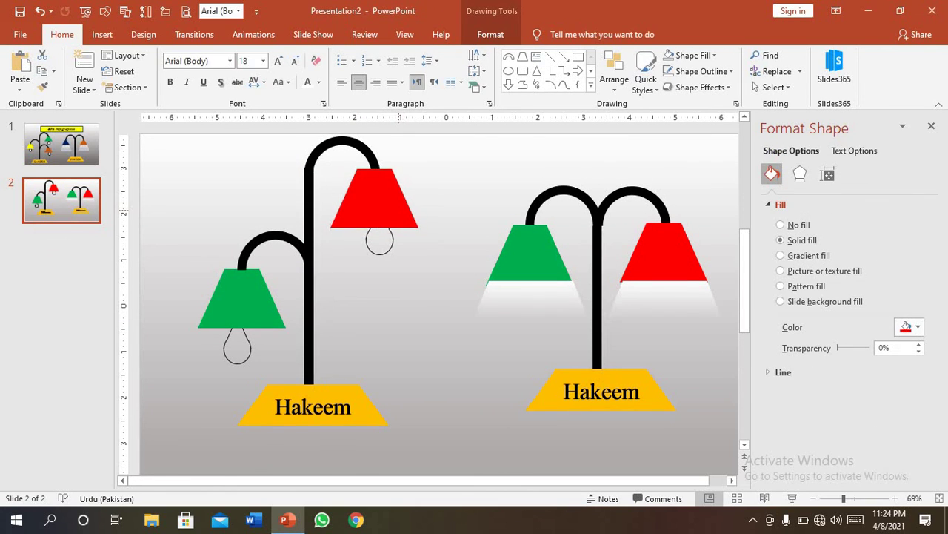
{"action": "key", "text": "Left"}
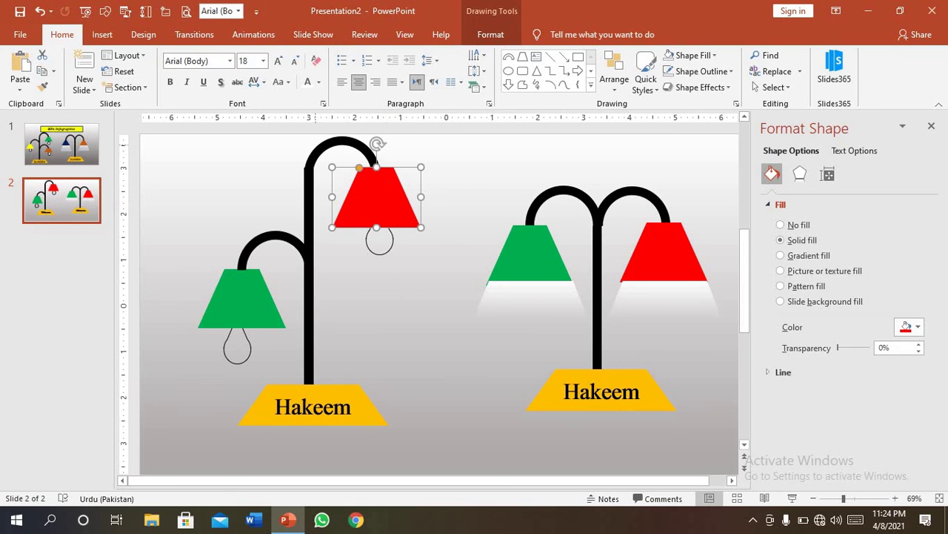
{"action": "key", "text": "Tab"}
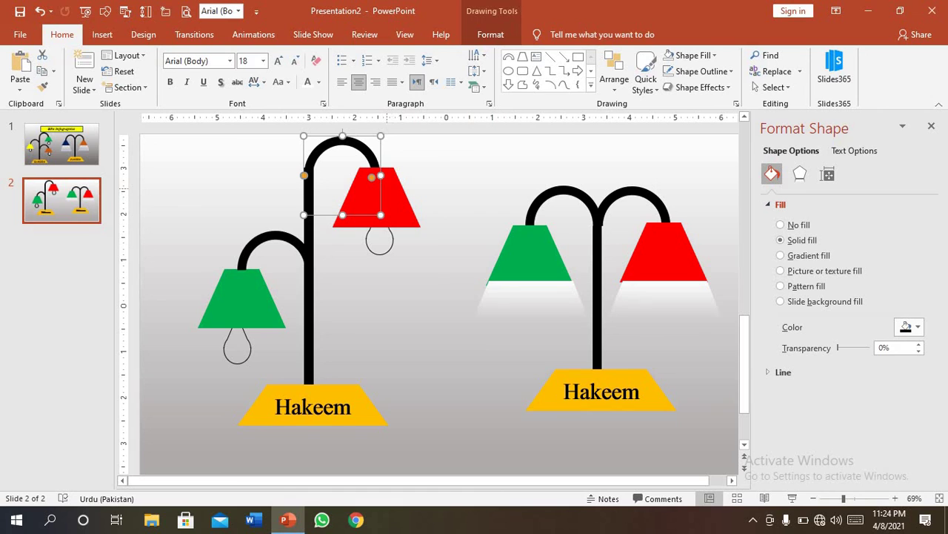
Step: Duplicate the arc, red shade and bulb as a lower branch and fill its shade dark blue
{"action": "left_click", "coordinate": [379, 193], "text": "shift"}
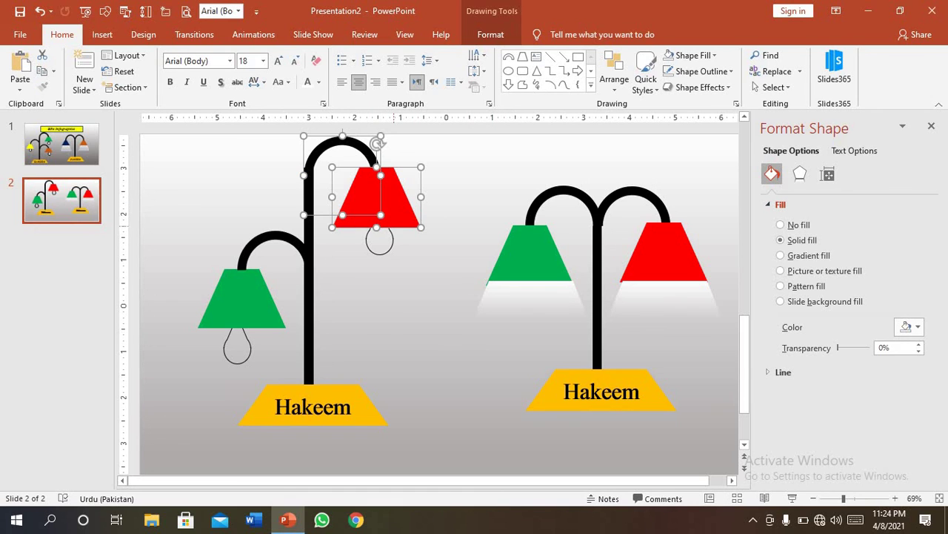
{"action": "left_click_drag", "start_coordinate": [380, 193], "coordinate": [381, 305]}
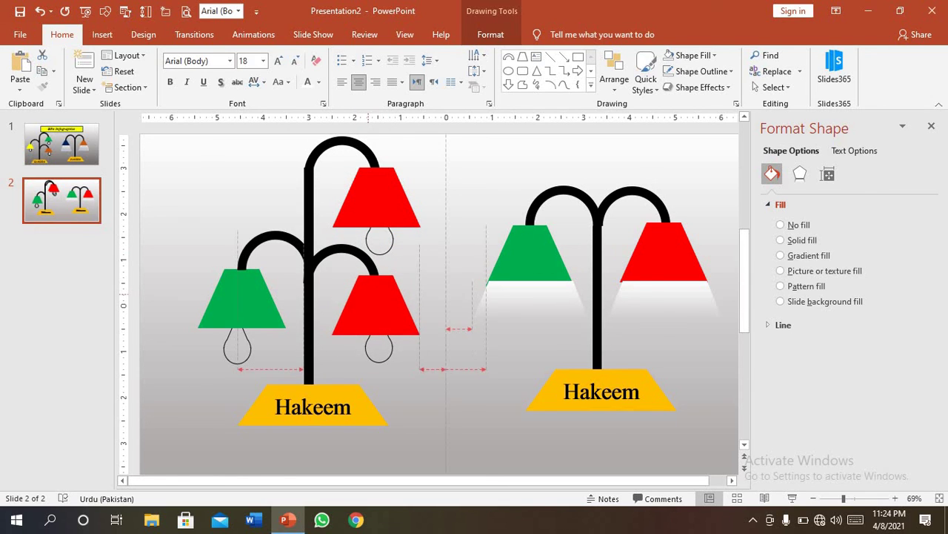
{"action": "left_click_drag", "start_coordinate": [382, 305], "coordinate": [379, 301]}
{"action": "left_click", "coordinate": [445, 445]}
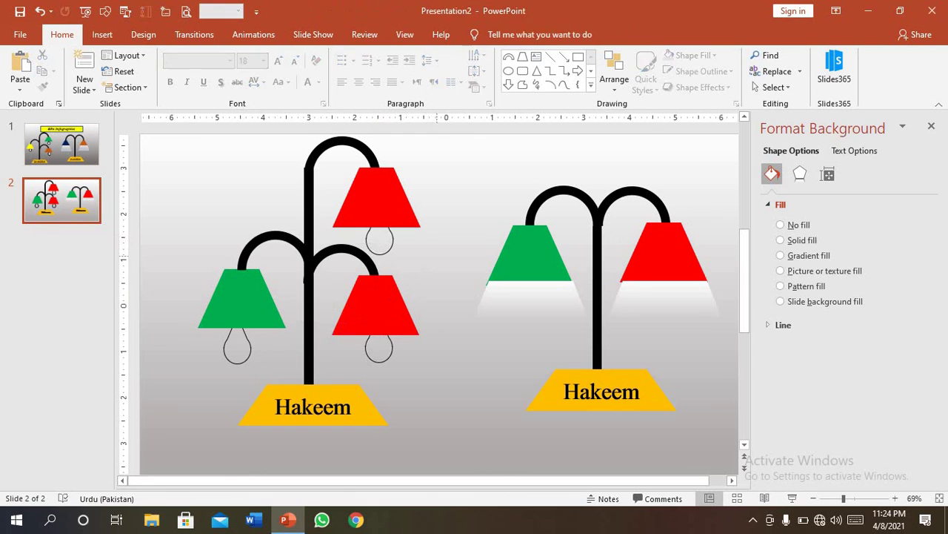
{"action": "left_click", "coordinate": [370, 310]}
{"action": "right_click", "coordinate": [370, 310]}
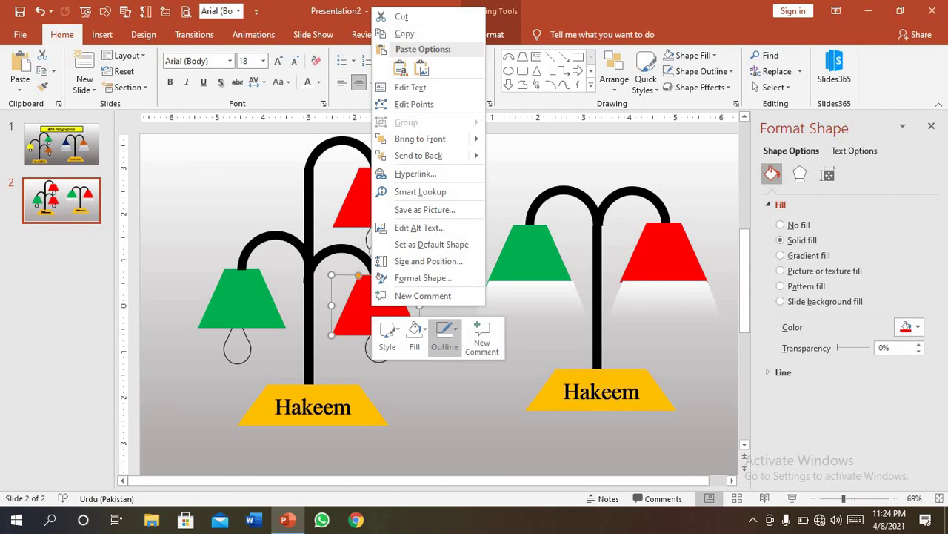
{"action": "left_click", "coordinate": [415, 332]}
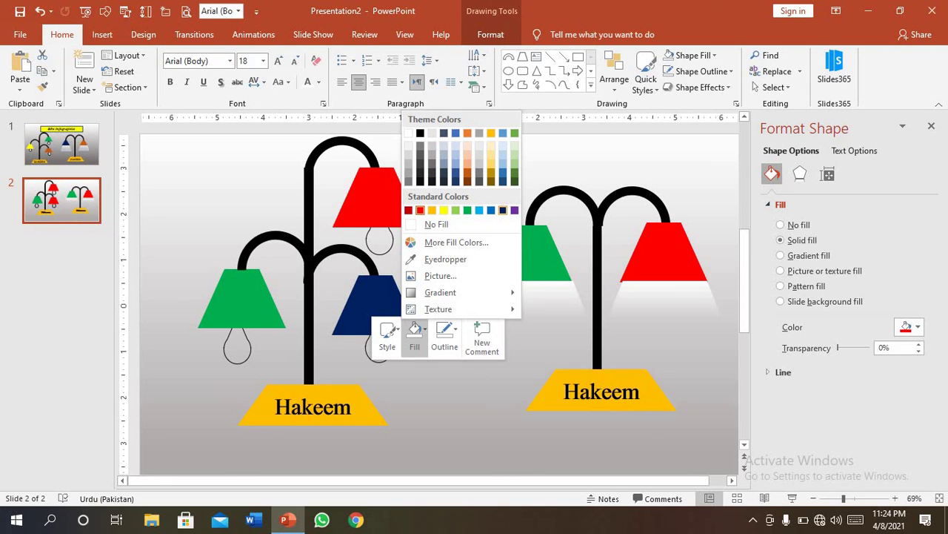
{"action": "left_click", "coordinate": [502, 210]}
{"action": "key", "text": "Escape"}
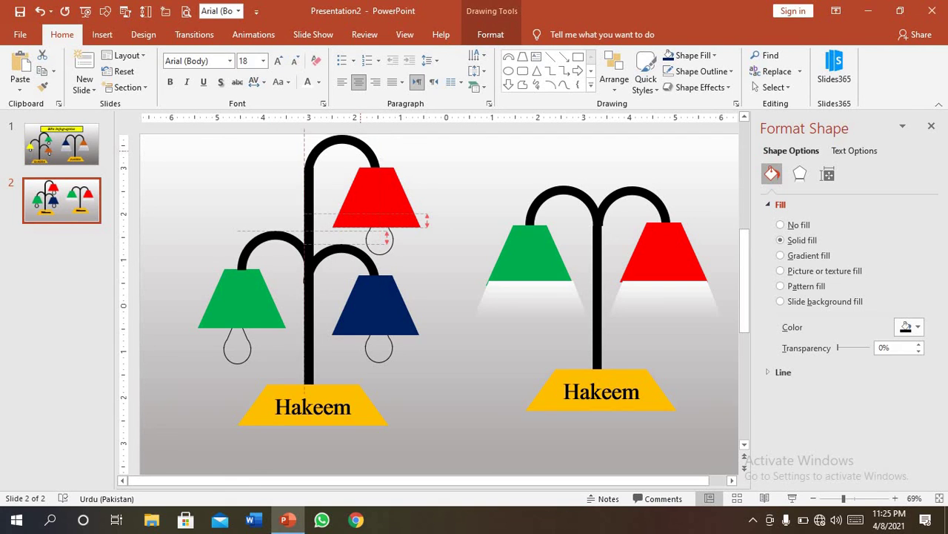
Step: Nudge the top arch upward and align the inner arch over the navy shade
{"action": "left_click_drag", "start_coordinate": [343, 139], "coordinate": [339, 135]}
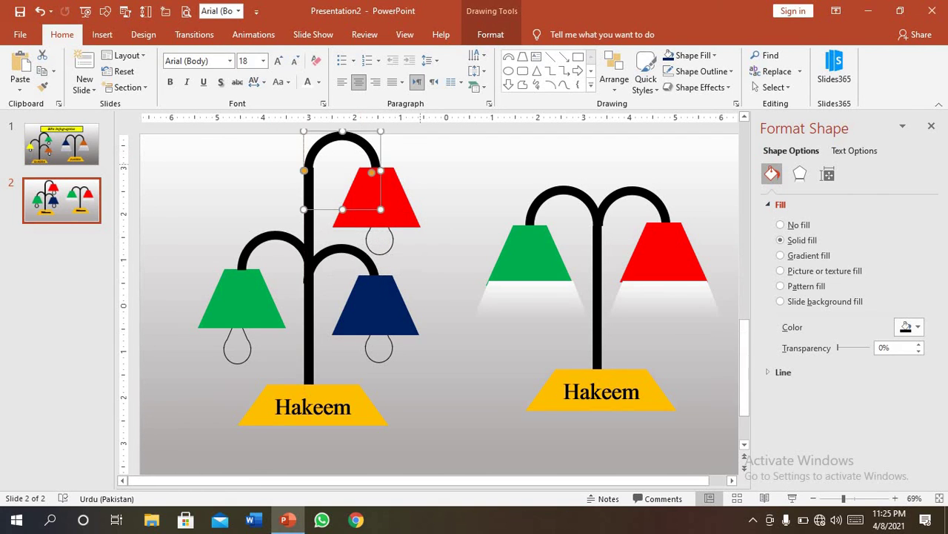
{"action": "key", "text": "Escape"}
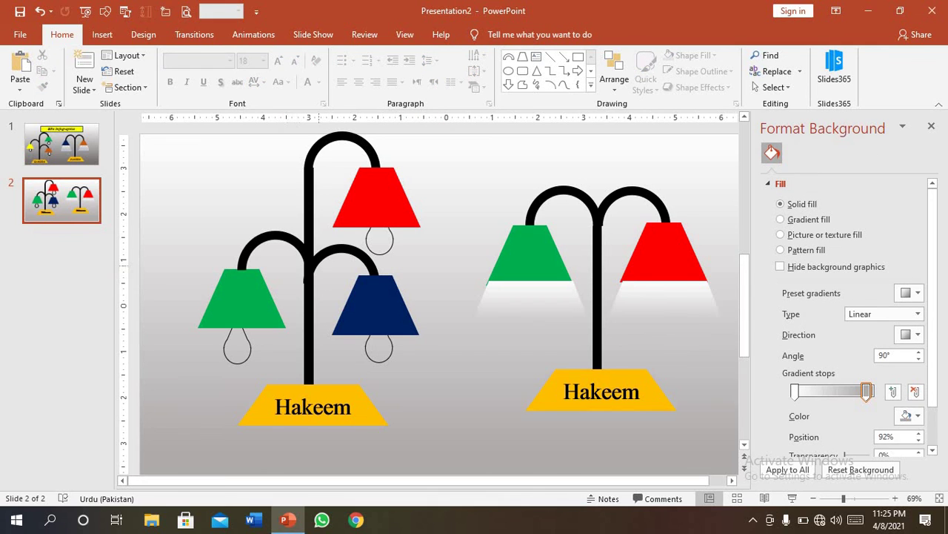
{"action": "left_click_drag", "start_coordinate": [329, 262], "coordinate": [330, 261]}
{"action": "key", "text": "Escape"}
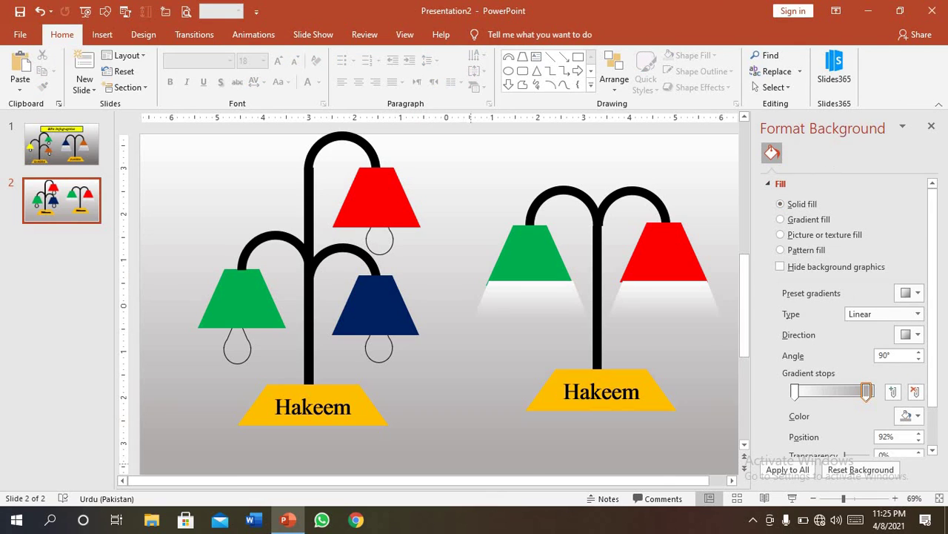